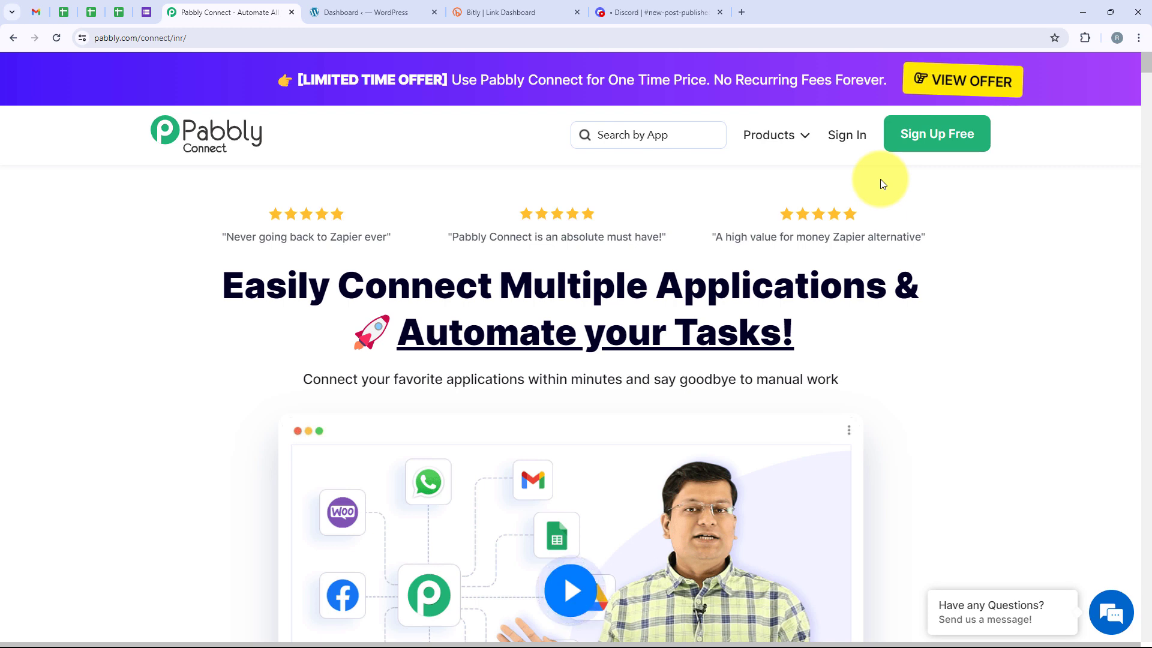
# Sign in to Pabbly and open the Pabbly Connect dashboard from the list of all Pabbly apps
pyautogui.click(854, 136)
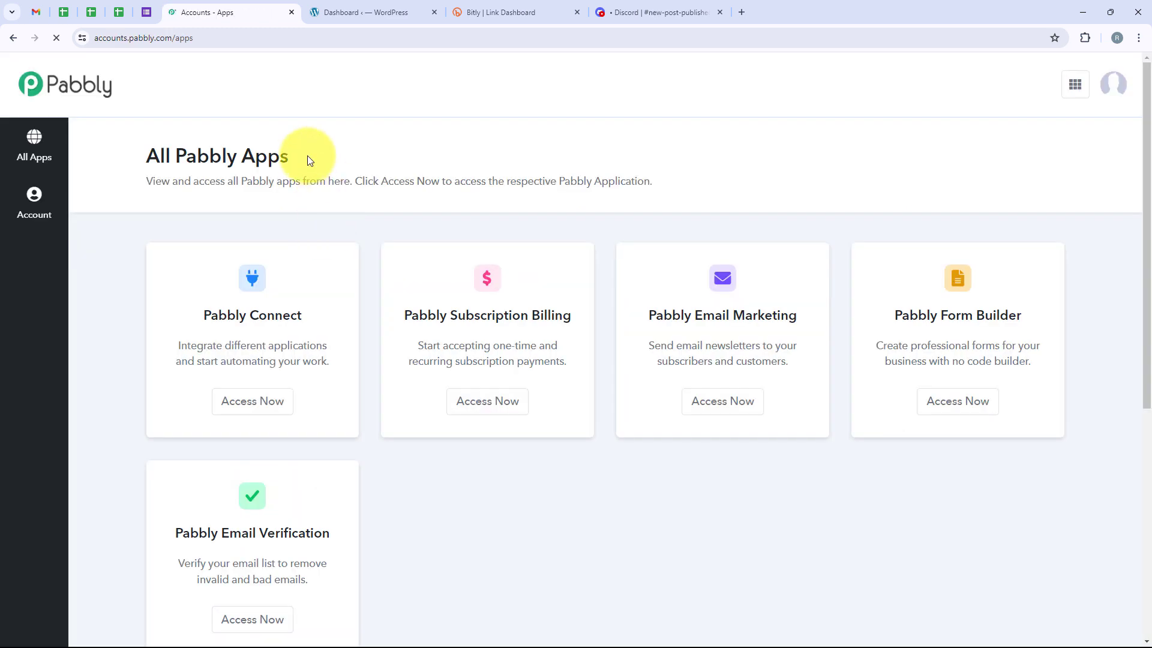
pyautogui.moveTo(304, 156); pyautogui.dragTo(144, 158)
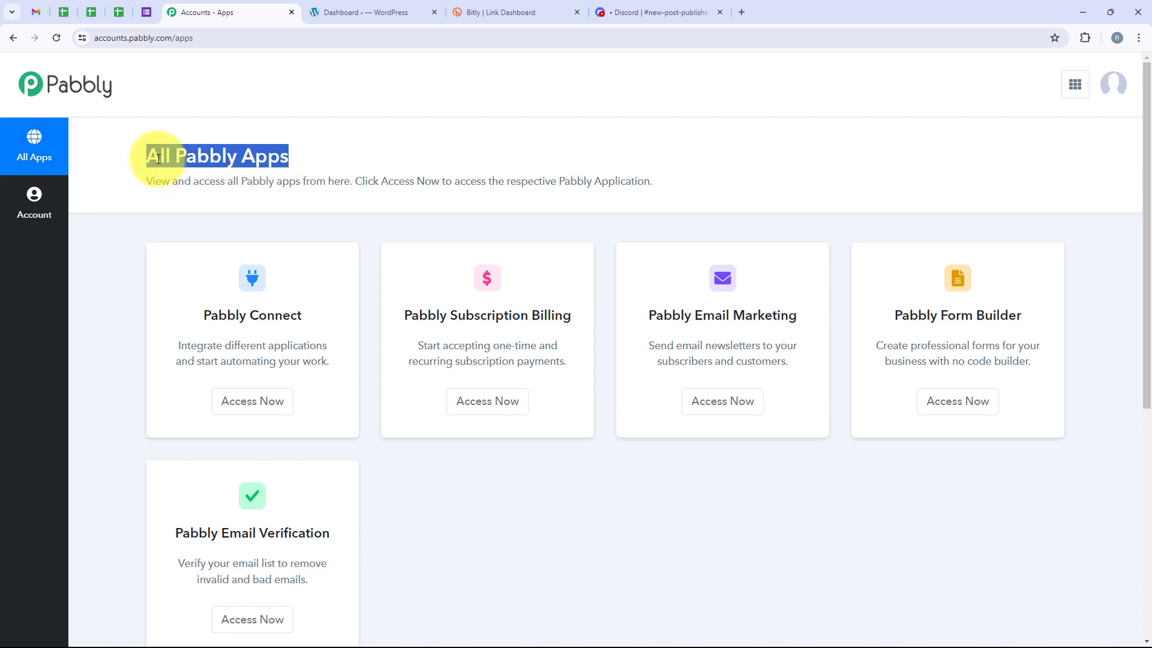
pyautogui.scroll(-3, 150, 198)
pyautogui.scroll(2, 135, 209)
pyautogui.scroll(1, 135, 210)
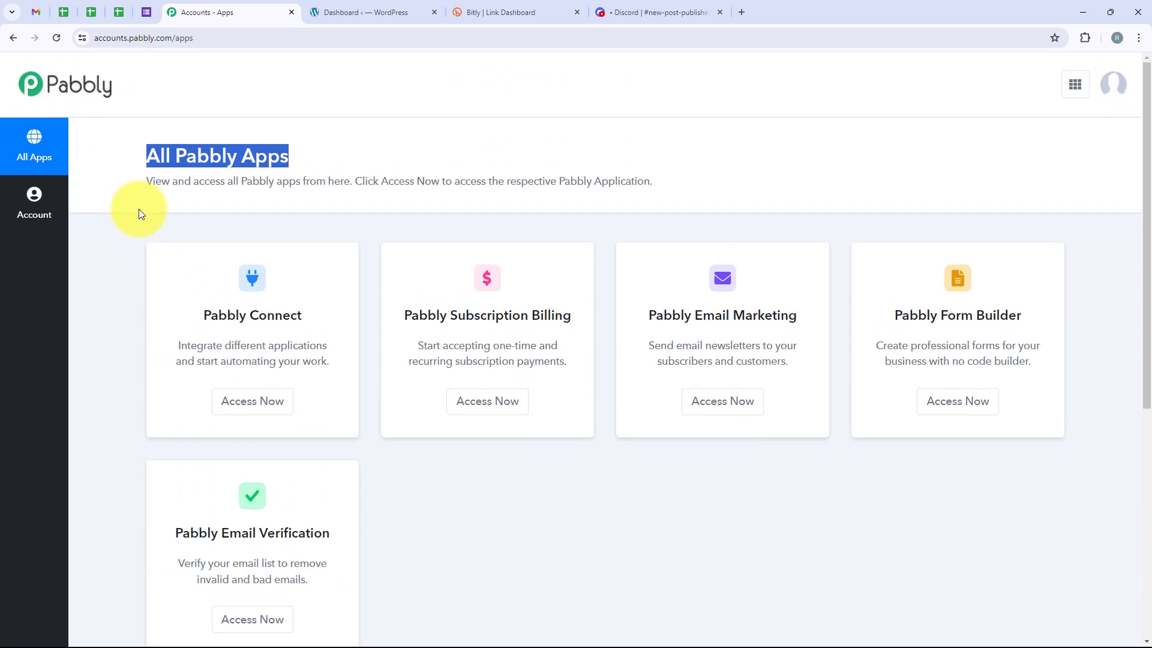
pyautogui.click(138, 218)
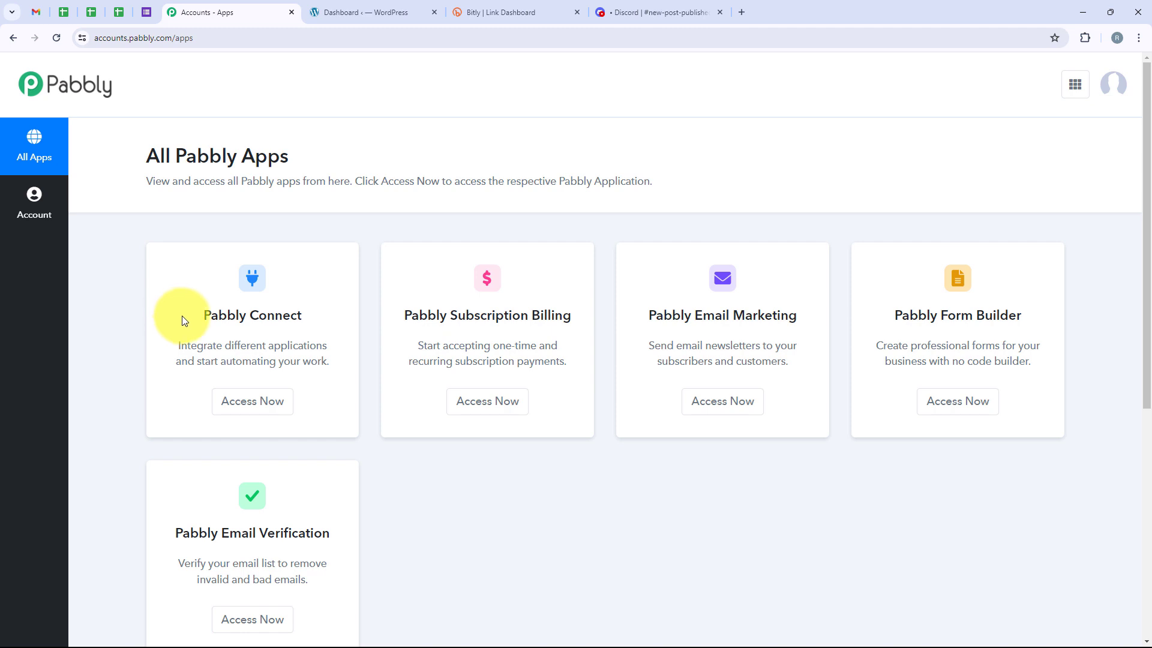
pyautogui.moveTo(183, 319); pyautogui.dragTo(322, 324)
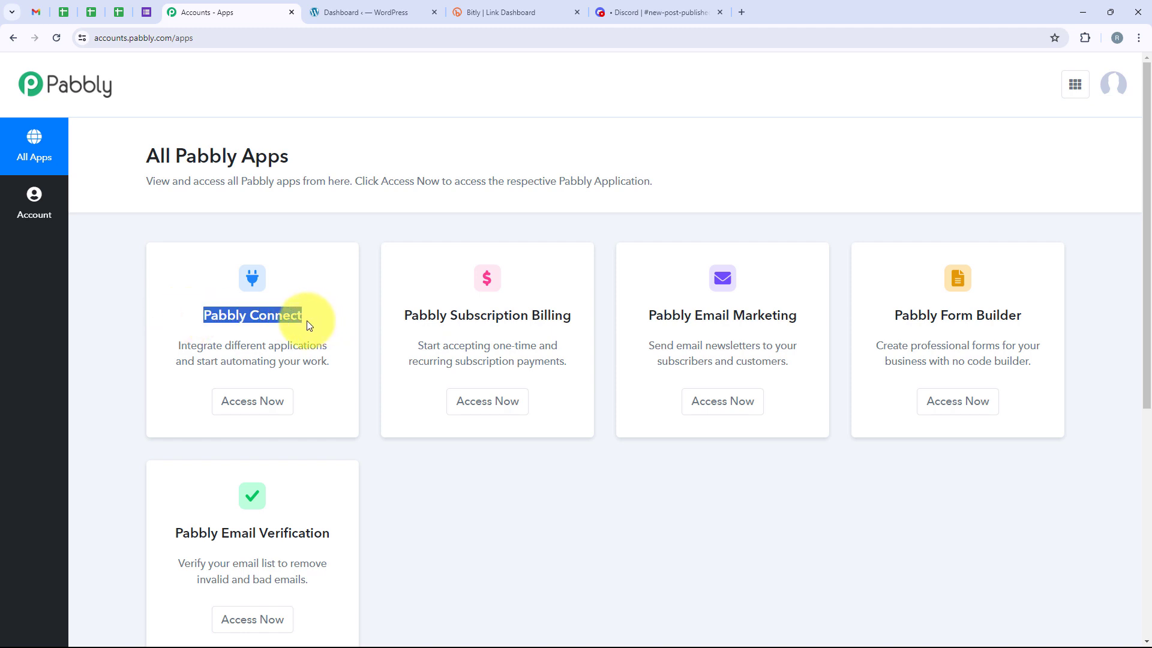
pyautogui.click(307, 322)
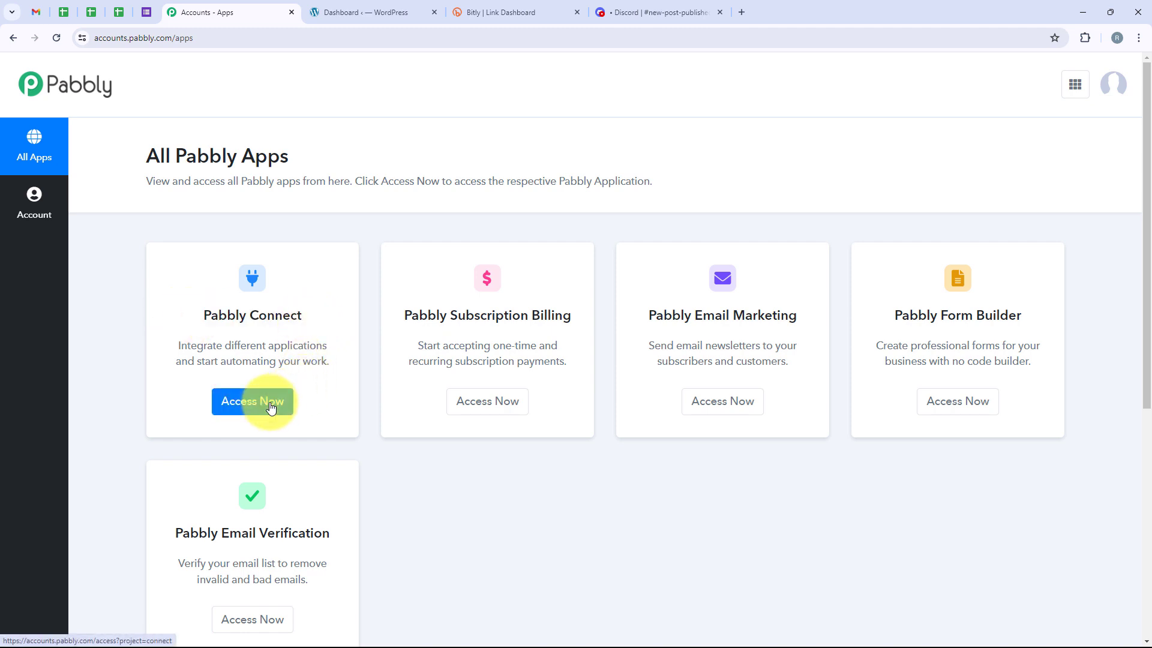
pyautogui.click(230, 401)
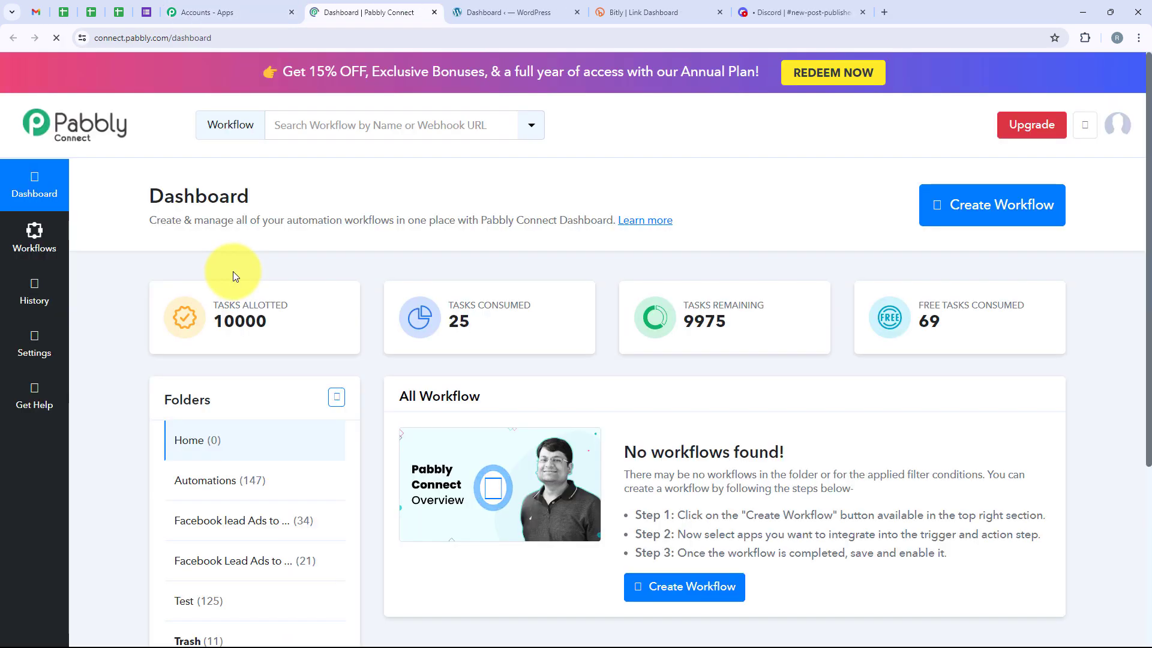
# Create a workflow named "How to Share WordPress Post Link on Discord with Bitly Link" in the Automations folder
pyautogui.doubleClick(215, 189)
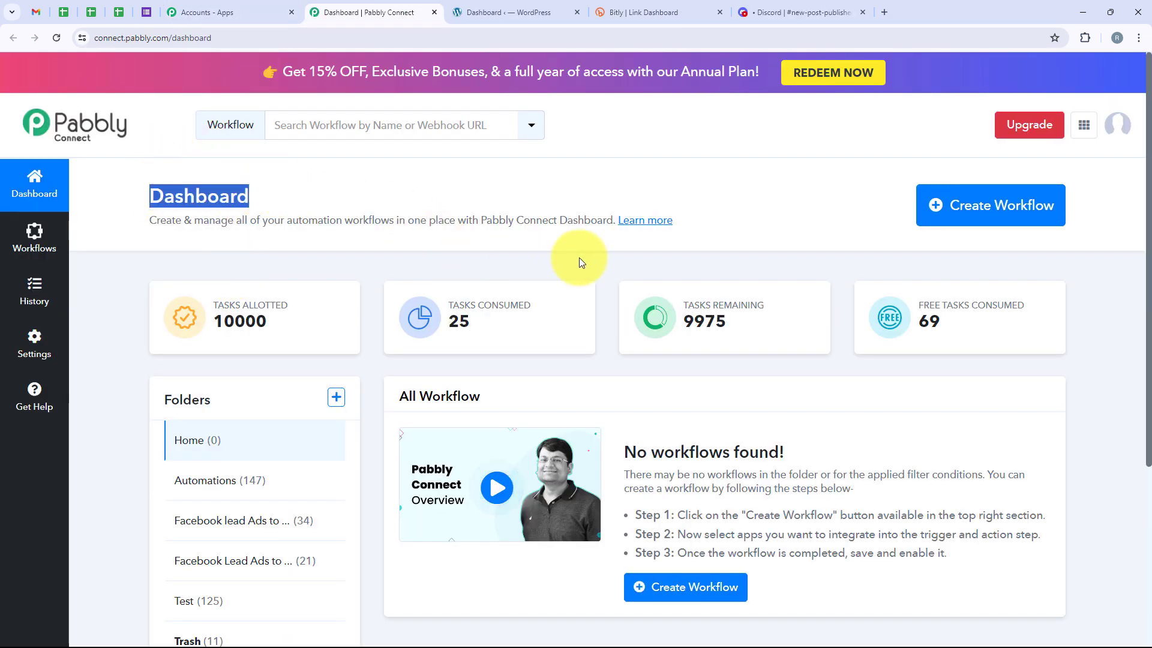
pyautogui.click(959, 209)
pyautogui.moveTo(480, 284); pyautogui.dragTo(398, 279)
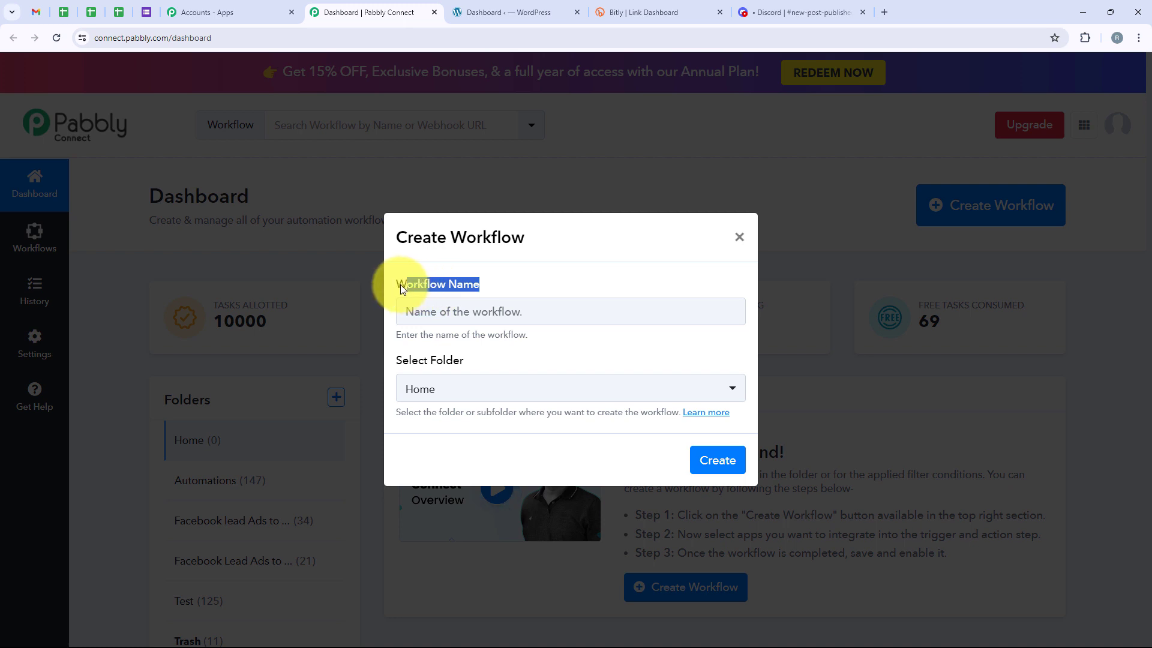
pyautogui.moveTo(483, 360); pyautogui.dragTo(390, 367)
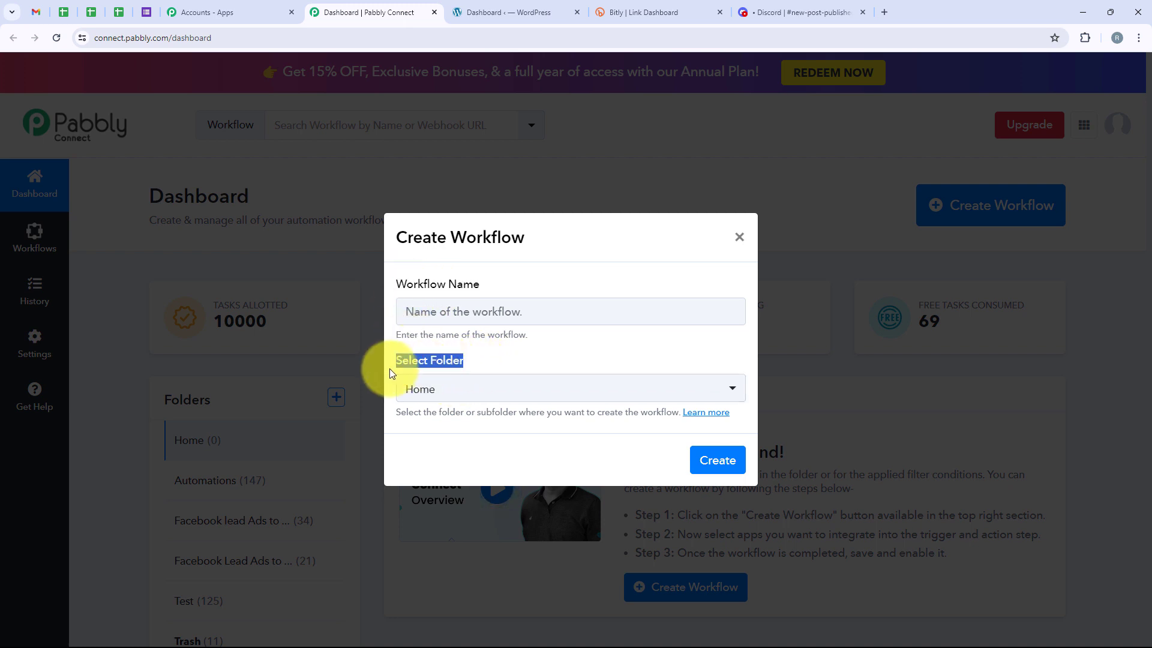
pyautogui.click(450, 393)
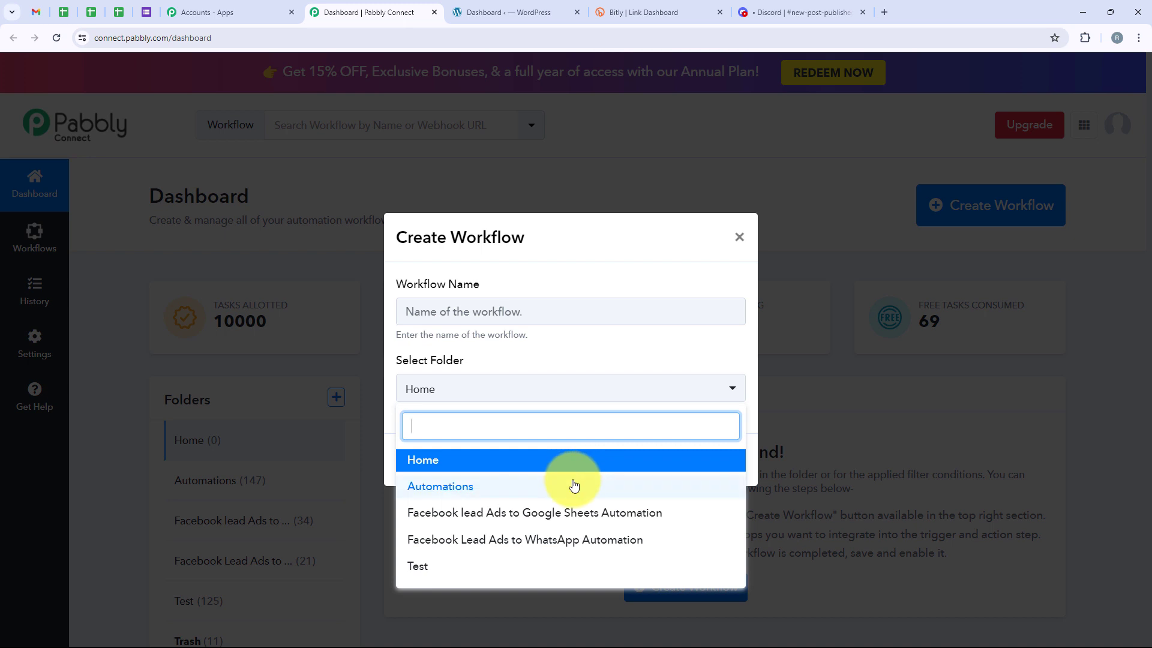
pyautogui.click(574, 486)
pyautogui.click(484, 312)
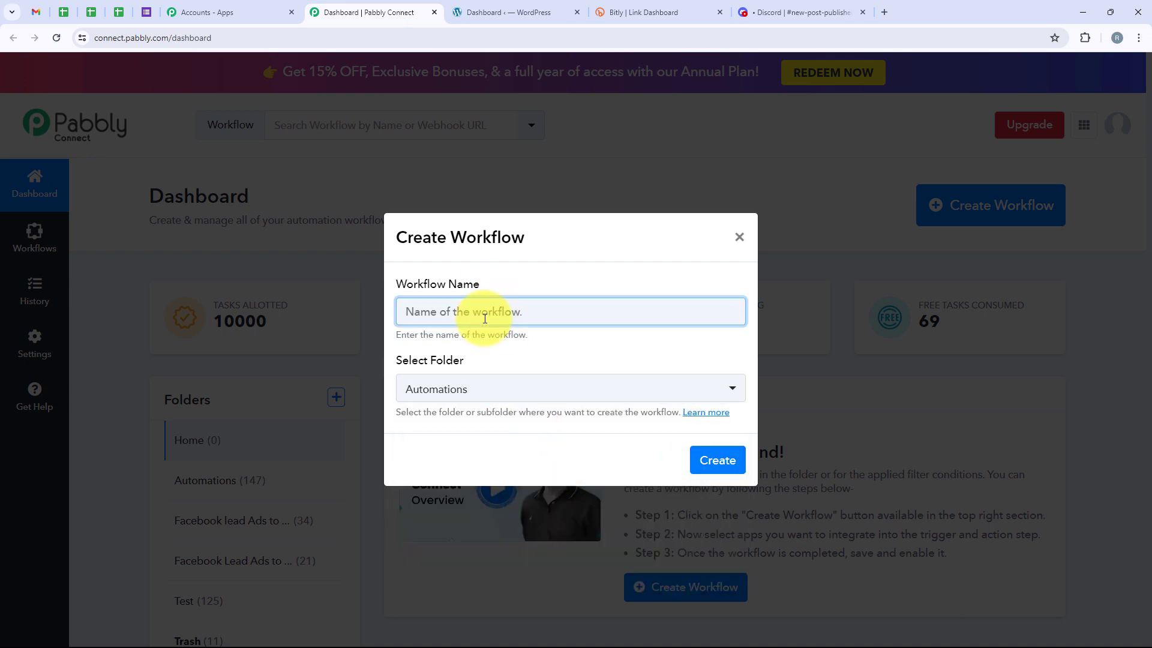
pyautogui.write('How to Share WordPress Post Link on Discord with Bitly Link')
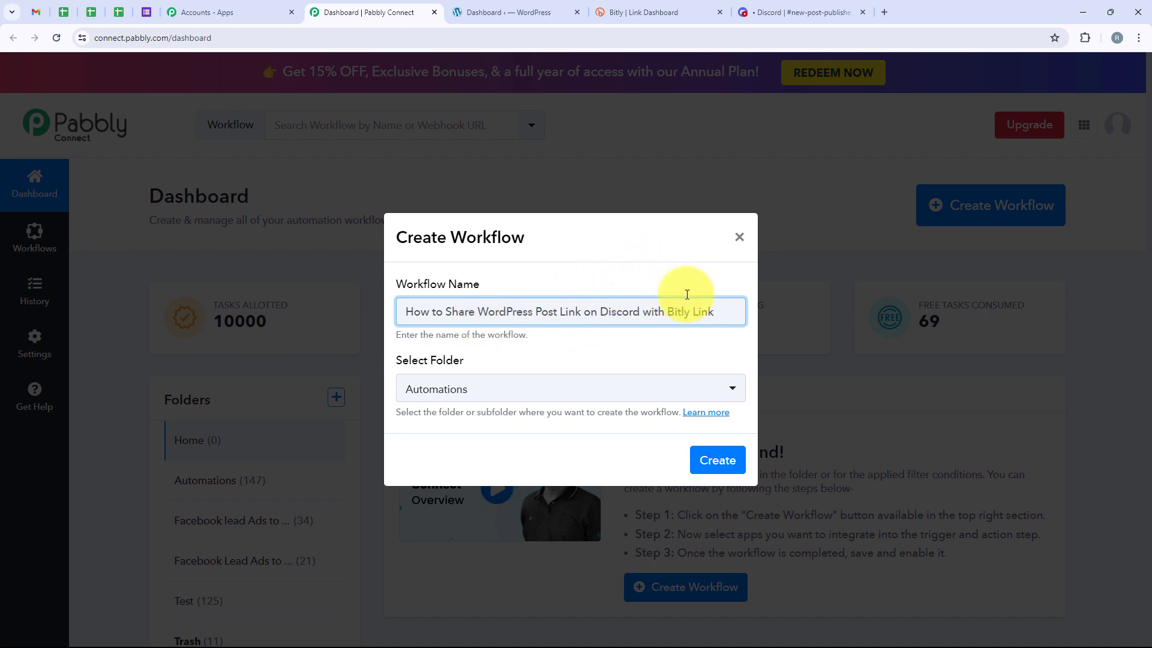
pyautogui.click(736, 460)
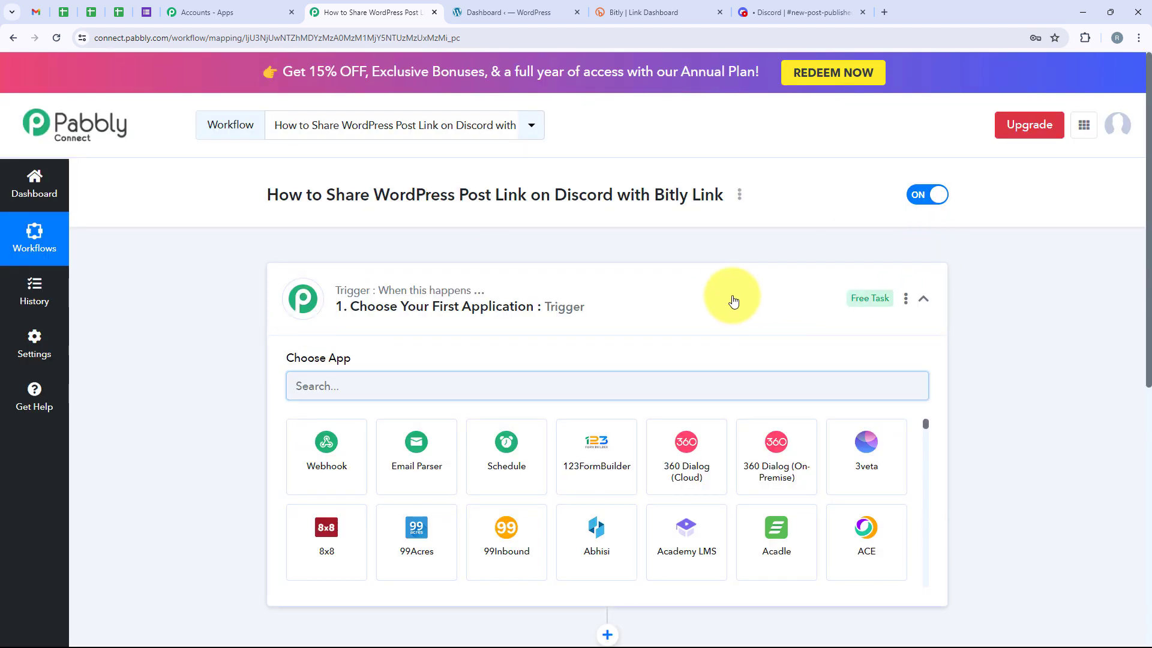
# Set the workflow's trigger application to WordPress with the New Post Published event
pyautogui.click(733, 300)
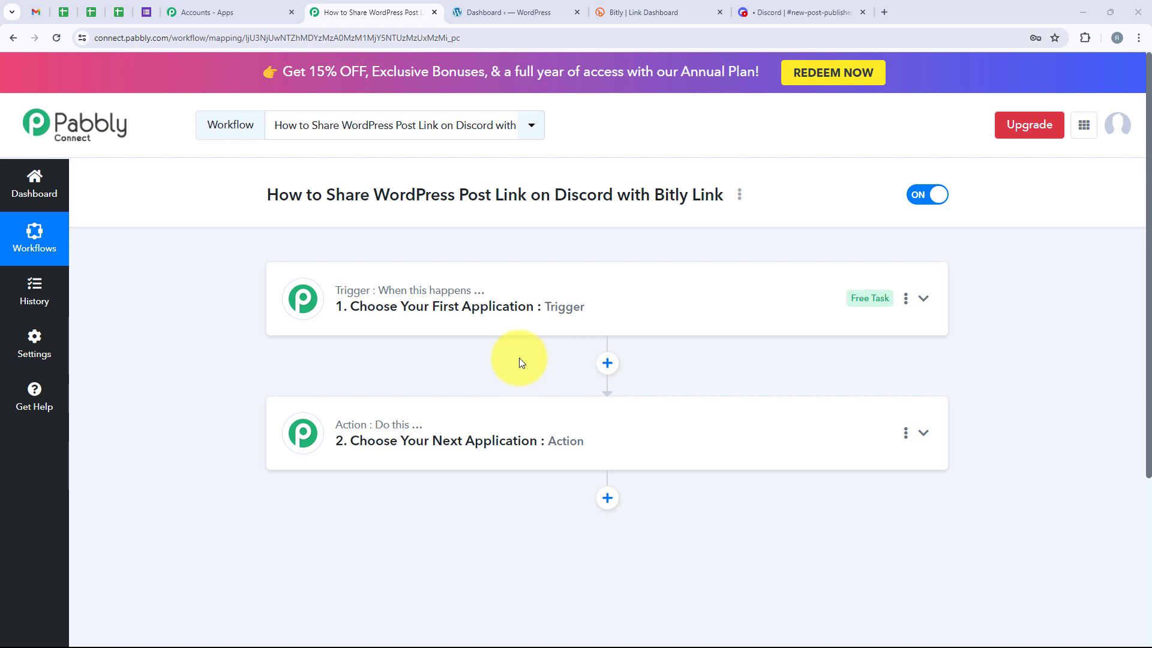
pyautogui.click(496, 302)
pyautogui.click(347, 385)
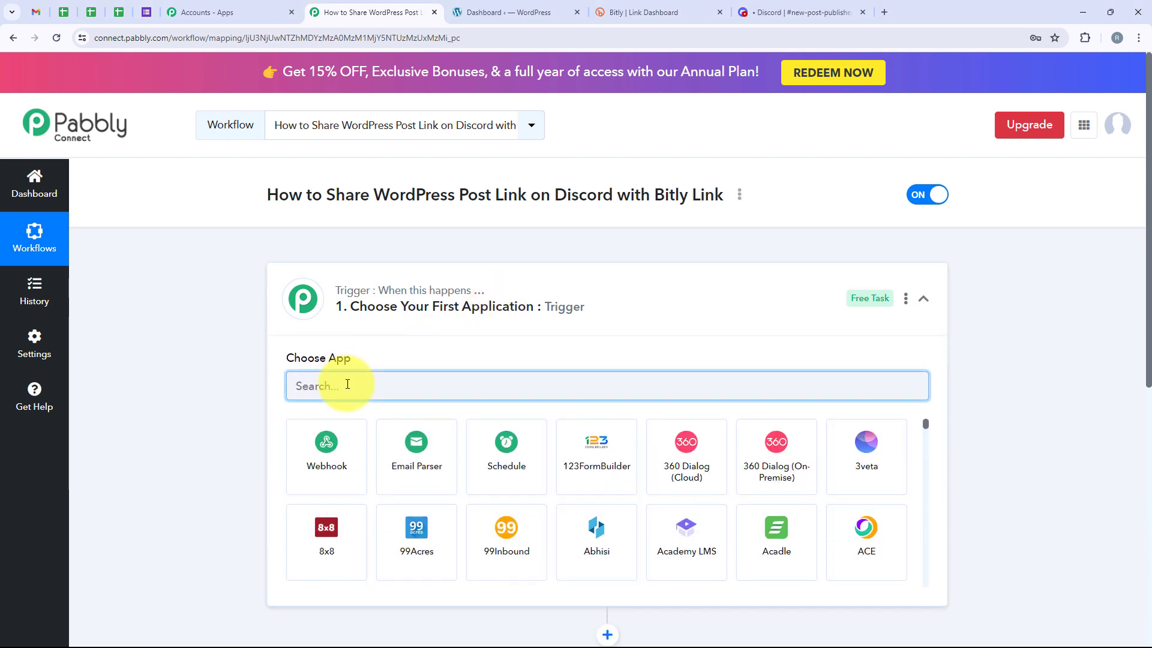
pyautogui.write('Wo')
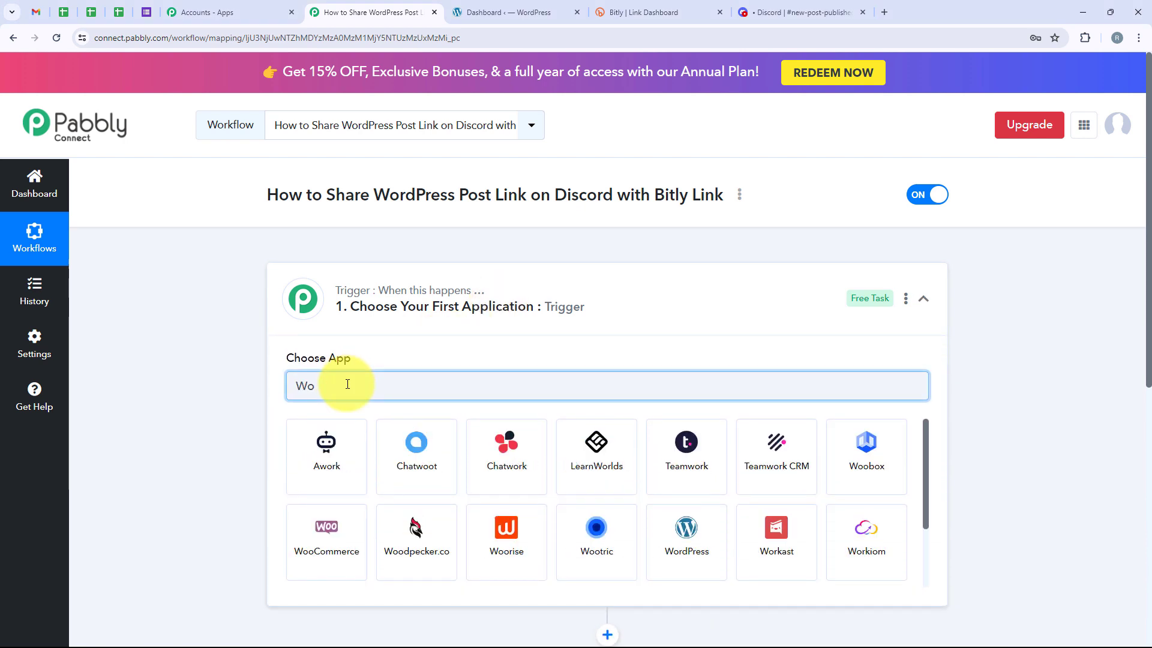
pyautogui.write('rdPress')
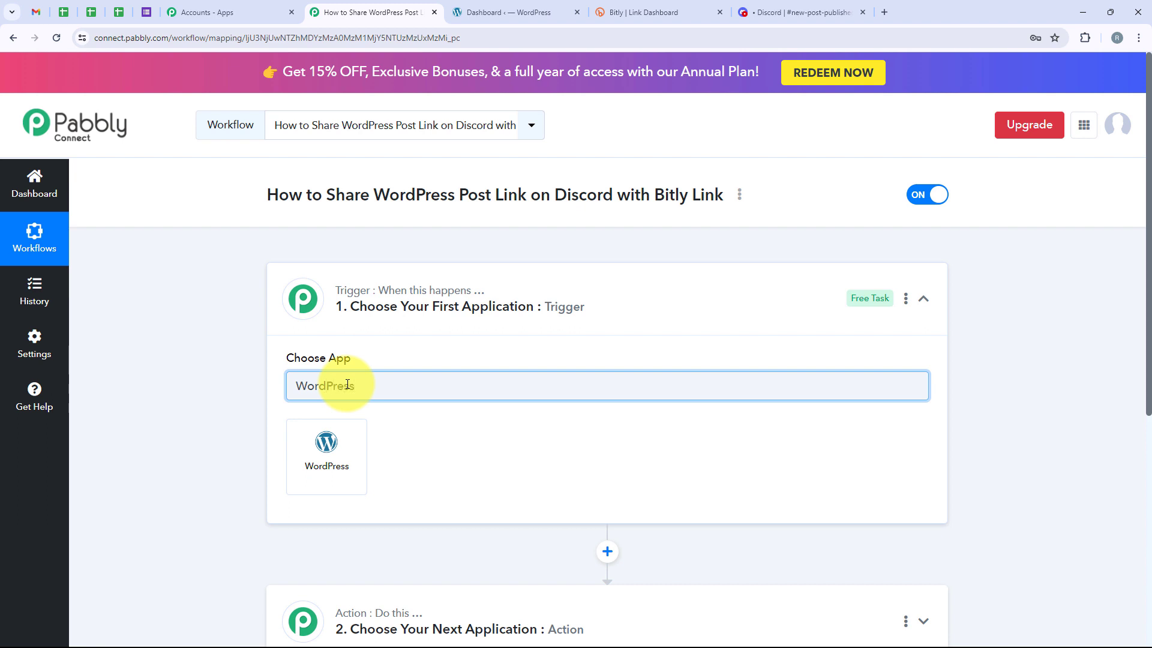
pyautogui.moveTo(374, 384); pyautogui.dragTo(182, 380)
pyautogui.click(334, 451)
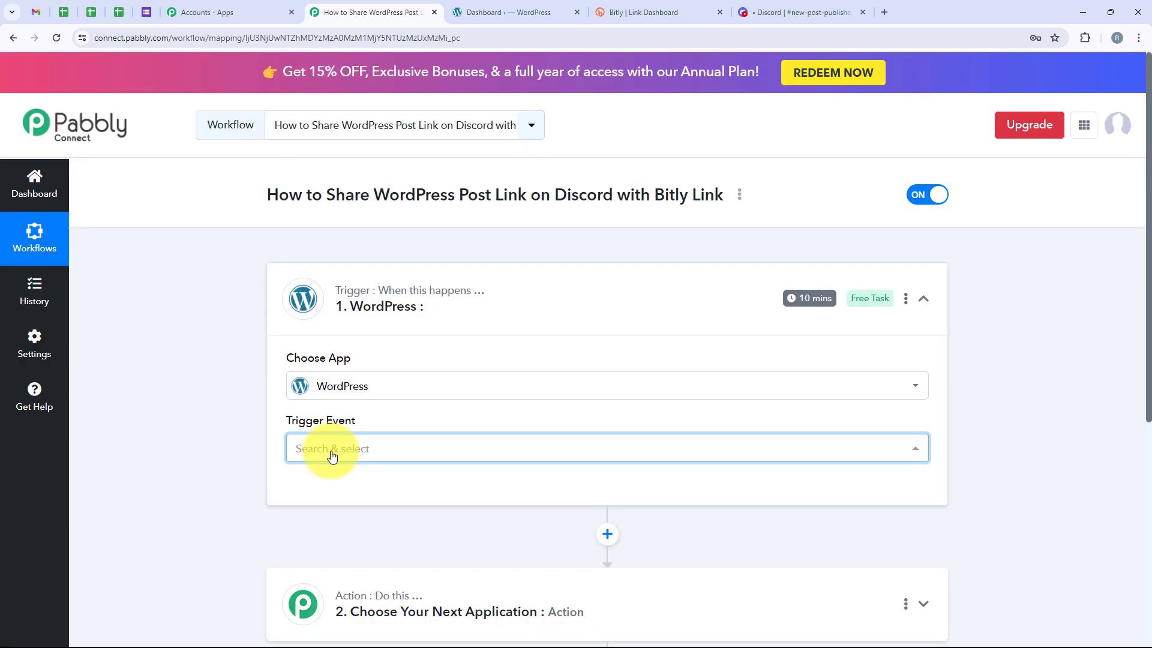
pyautogui.click(332, 455)
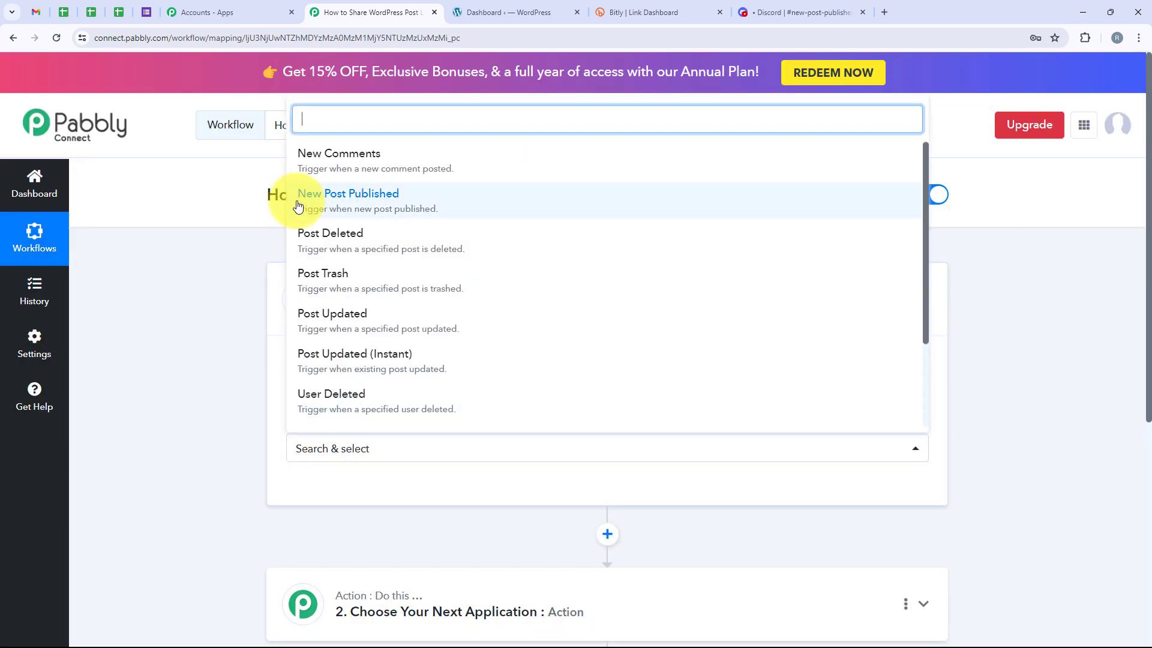
pyautogui.click(488, 197)
# Copy the WordPress trigger's webhook URL and review the first setup instruction below it
pyautogui.scroll(-3, 682, 313)
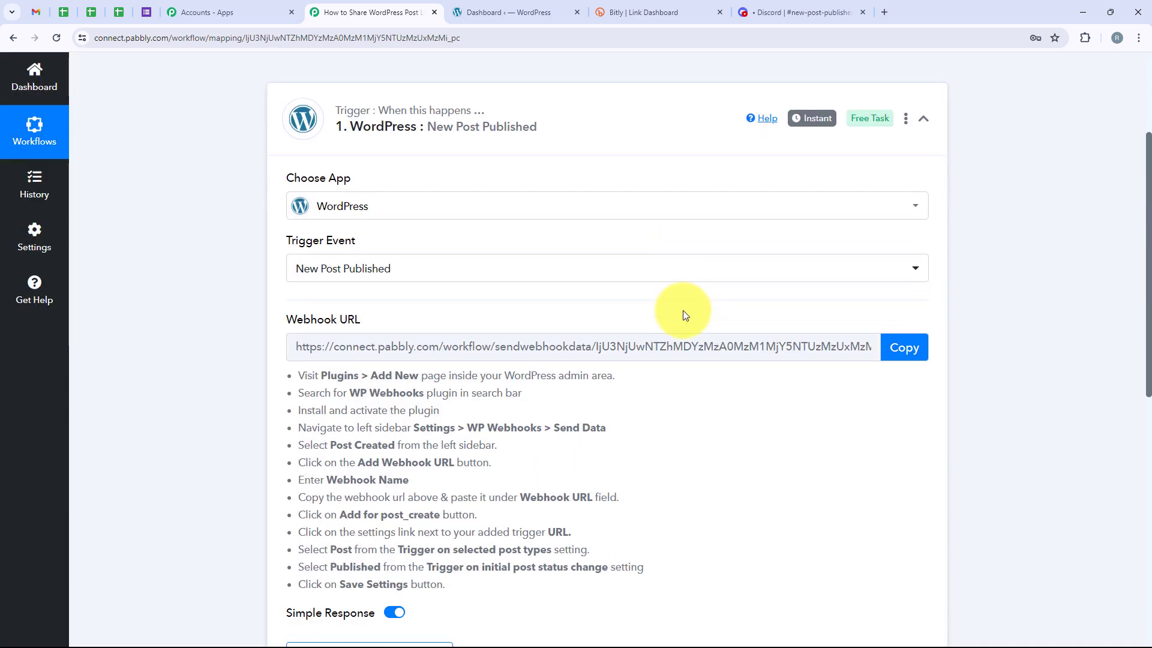
pyautogui.scroll(-1, 682, 310)
pyautogui.moveTo(290, 257); pyautogui.dragTo(355, 262)
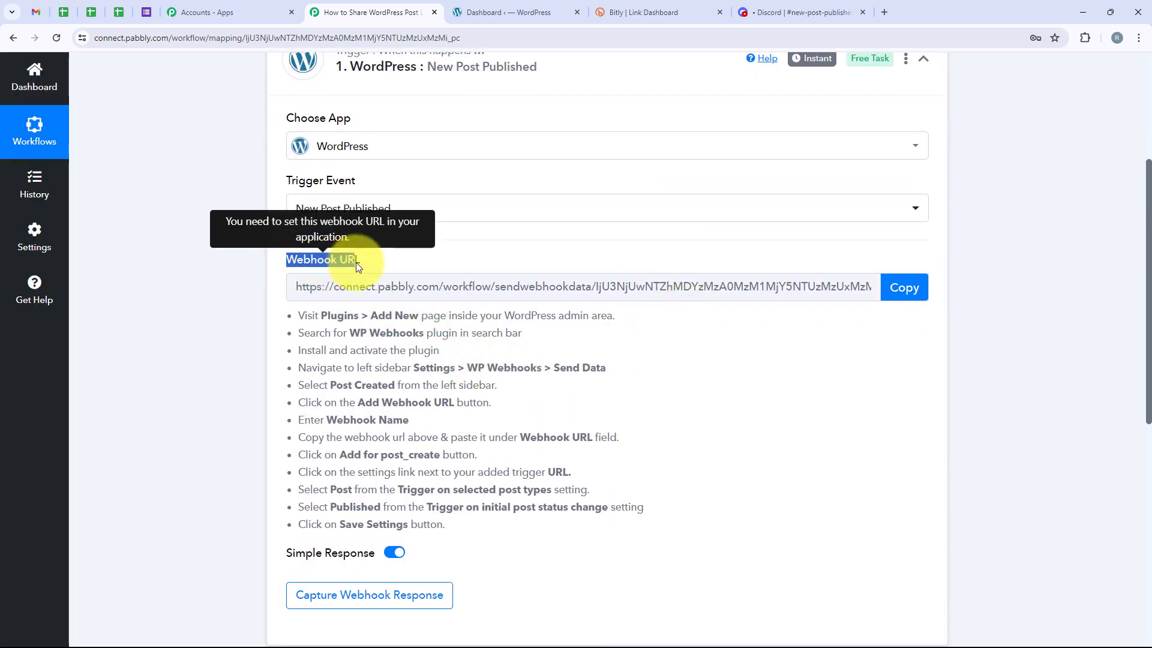
pyautogui.click(355, 262)
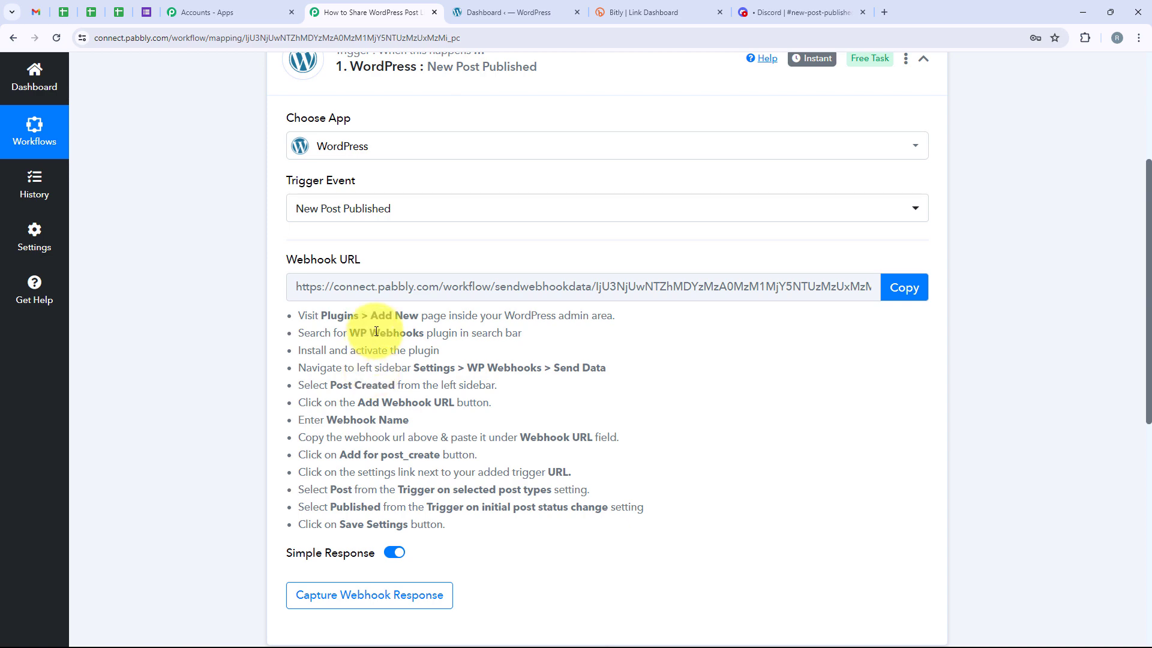
pyautogui.click(903, 291)
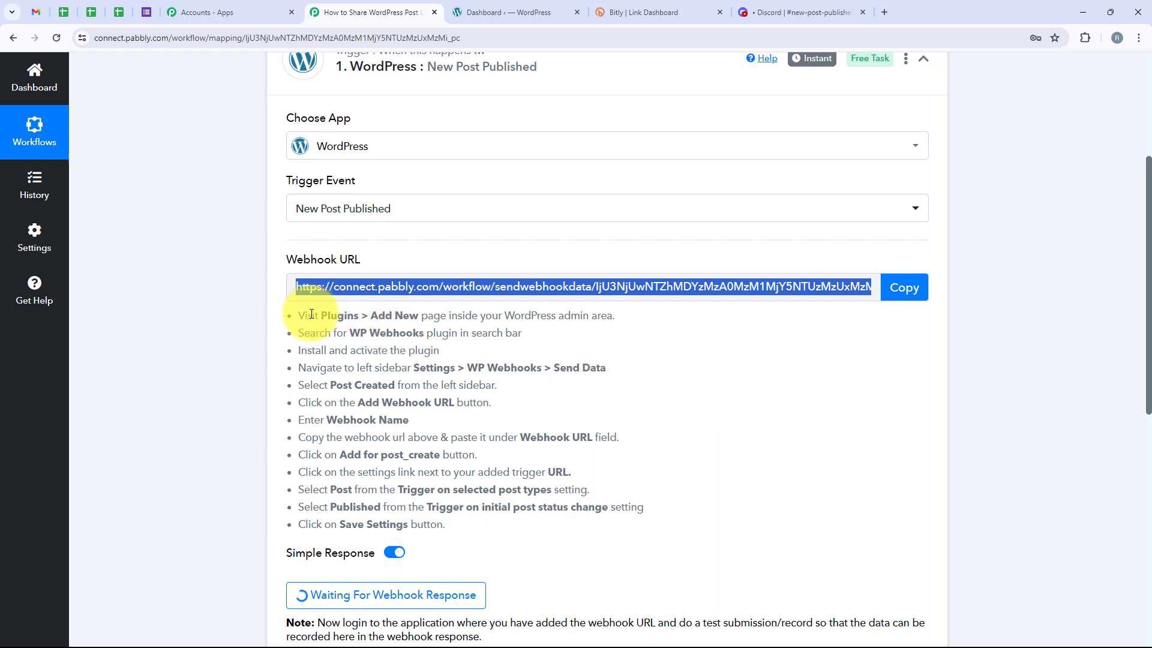
pyautogui.moveTo(299, 316); pyautogui.dragTo(622, 327)
pyautogui.click(622, 324)
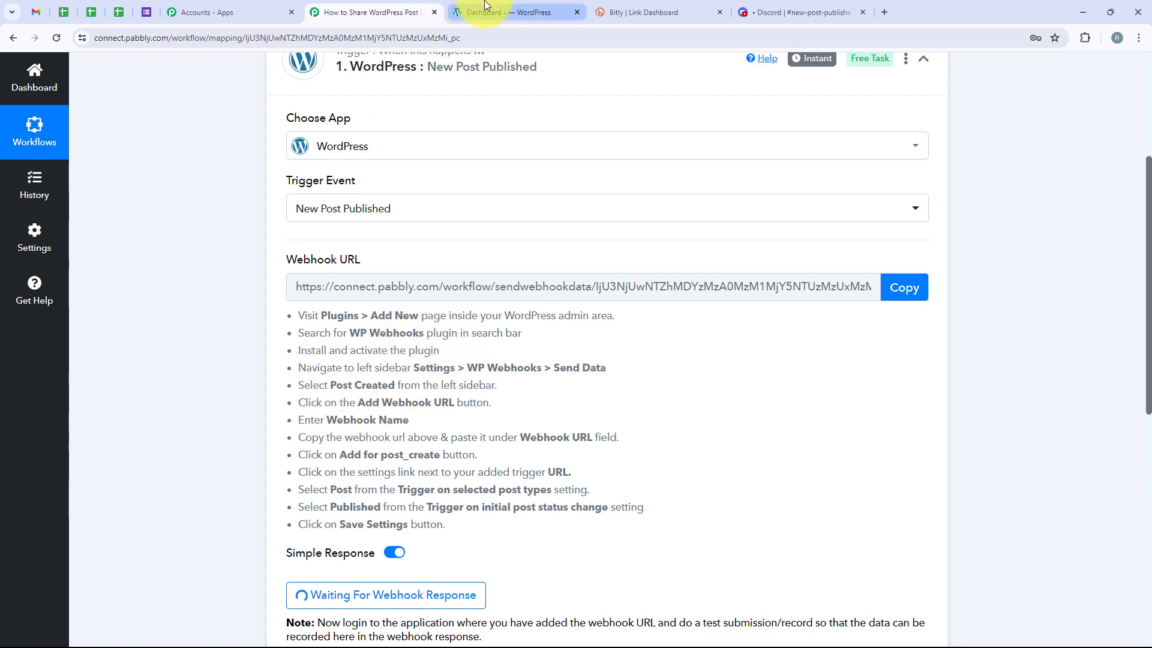
# Switch to the WordPress admin site and search its installed plugins for "WP Webhook"
pyautogui.click(498, 13)
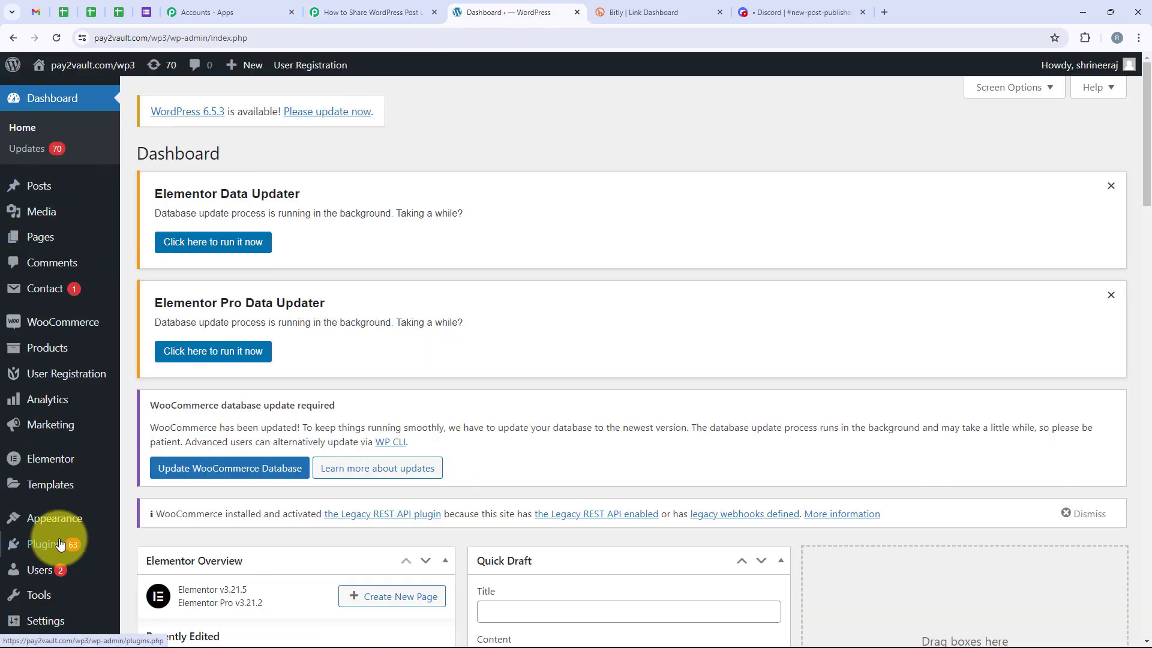
pyautogui.moveTo(55, 540)
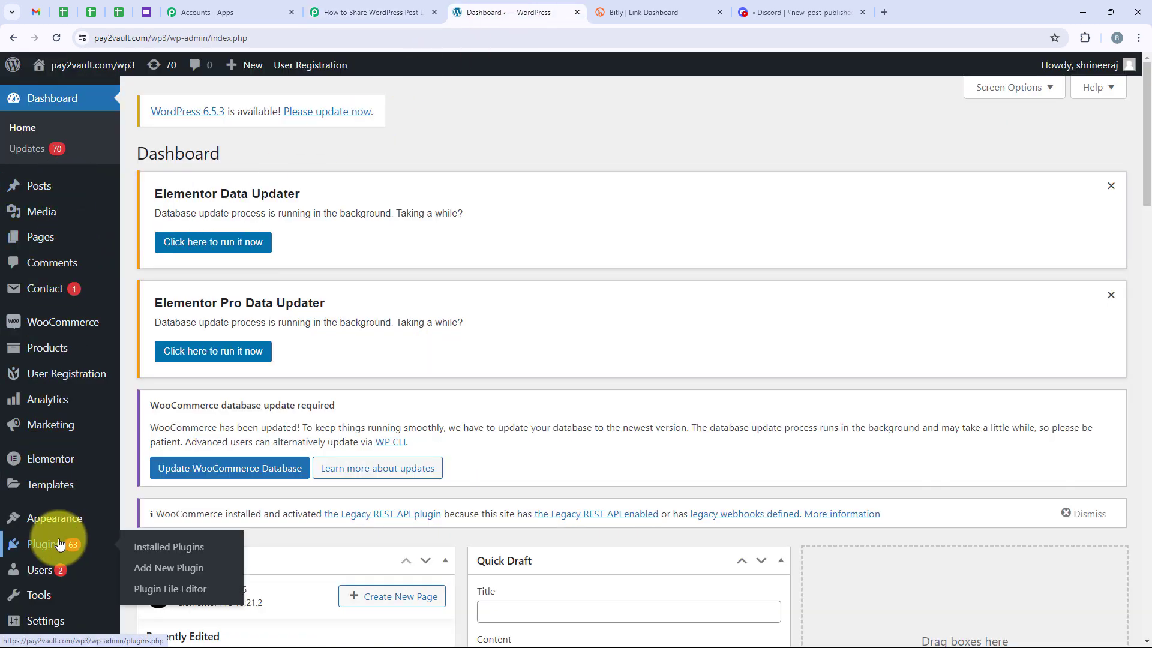
pyautogui.click(187, 553)
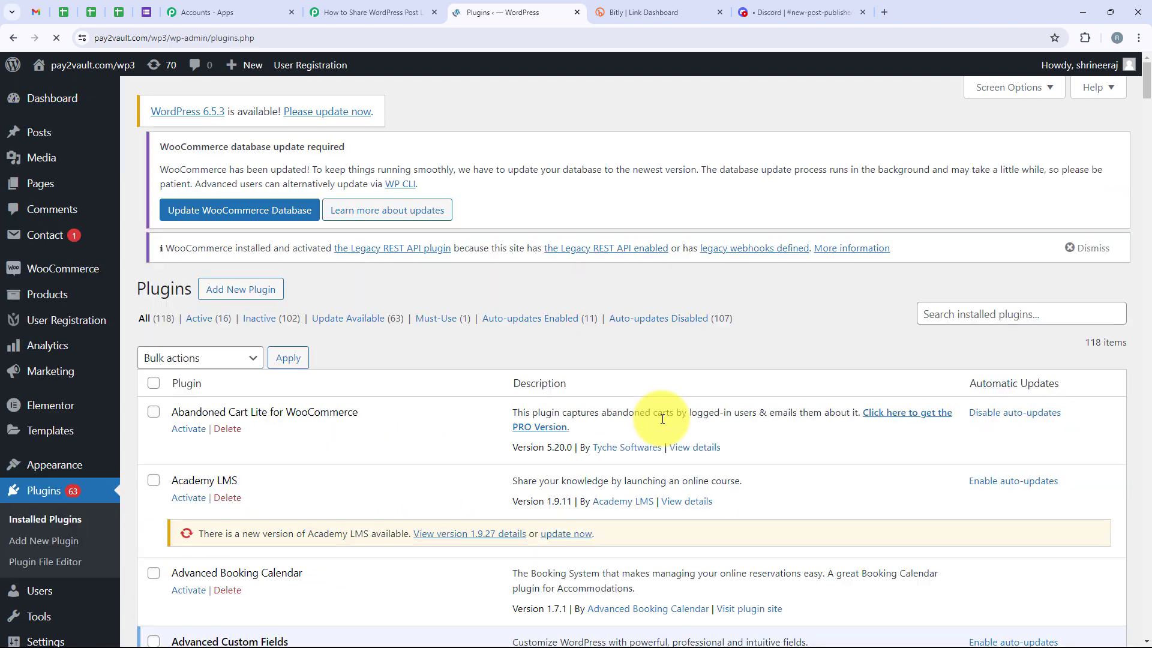
pyautogui.click(951, 306)
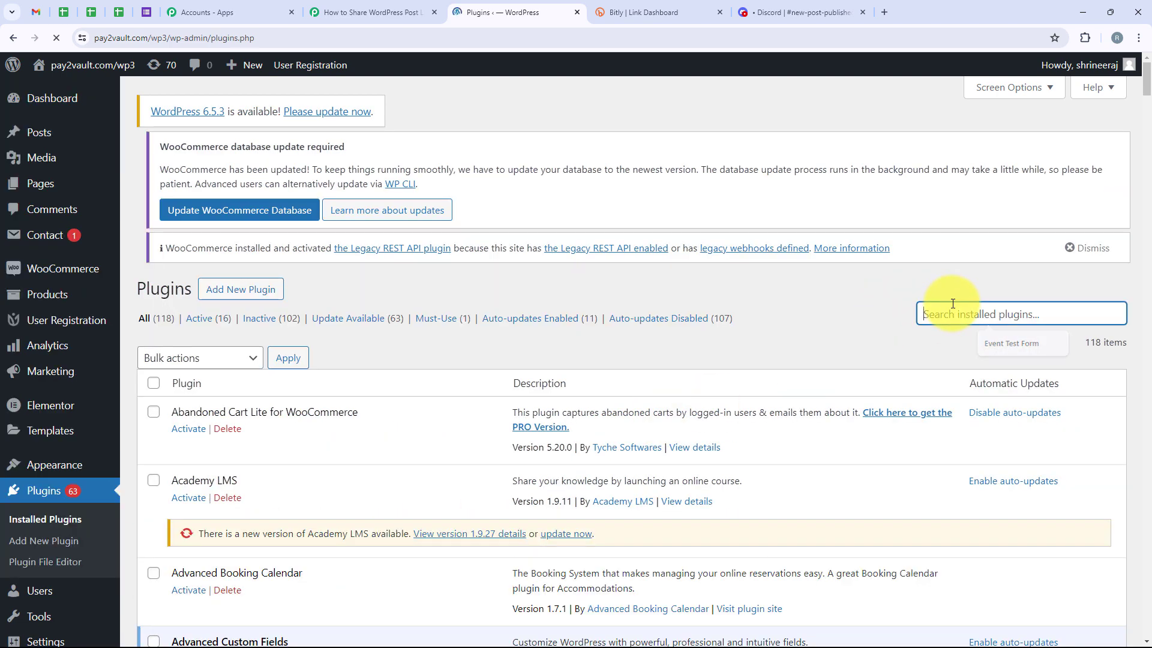
pyautogui.write('WP')
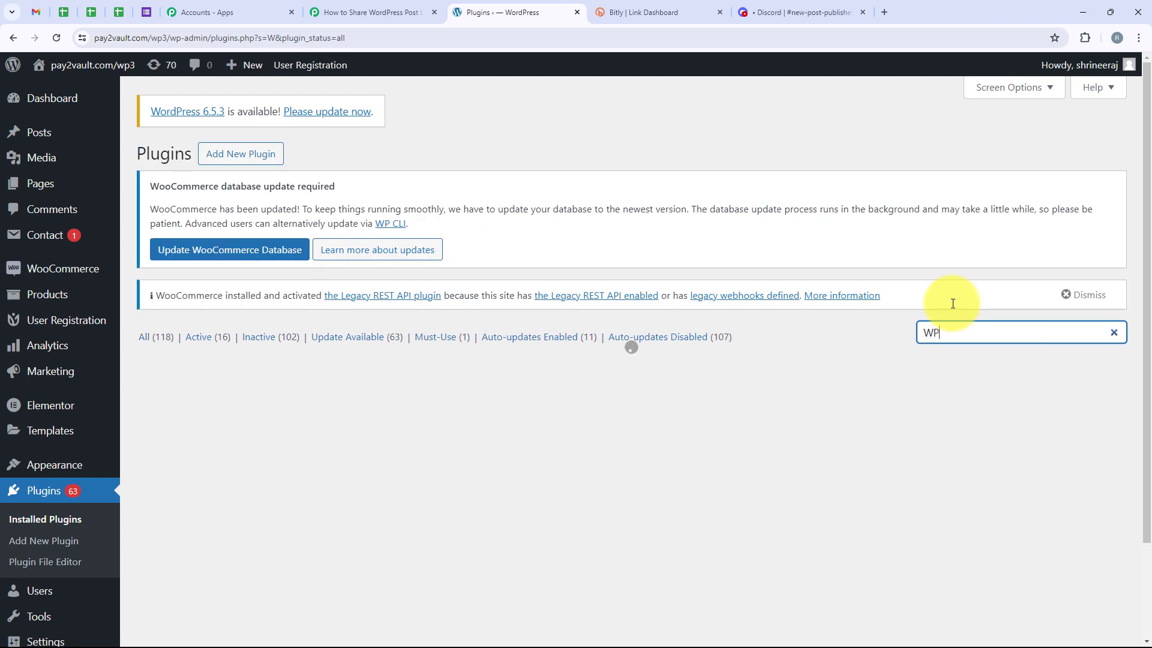
pyautogui.write(' Web')
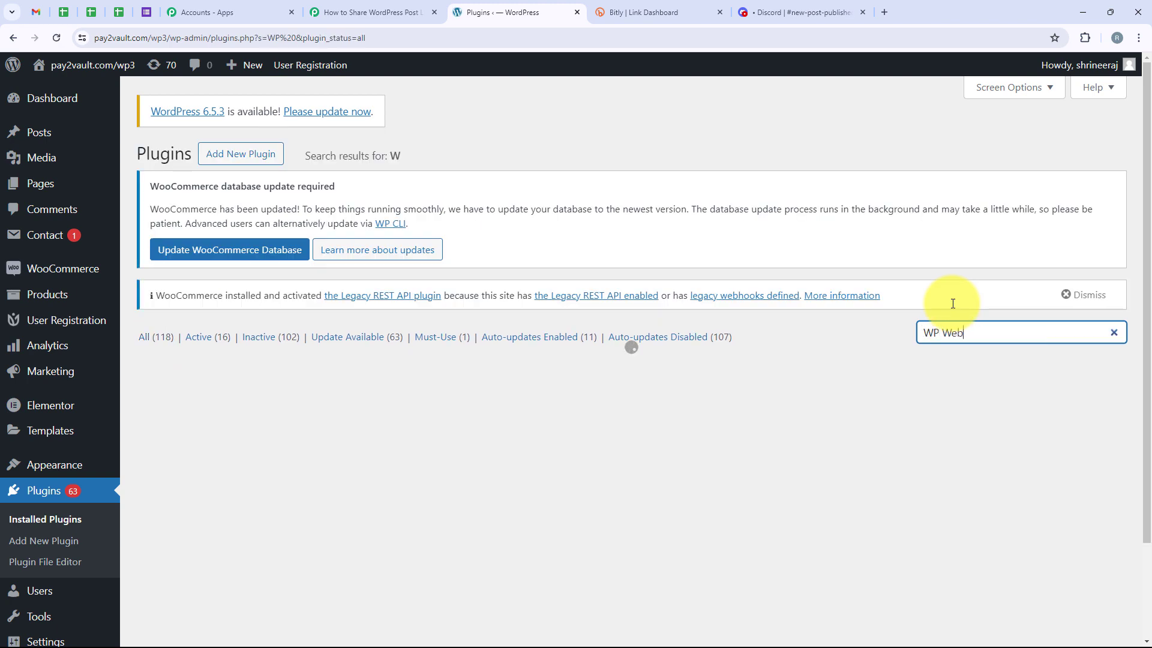
pyautogui.write('hook')
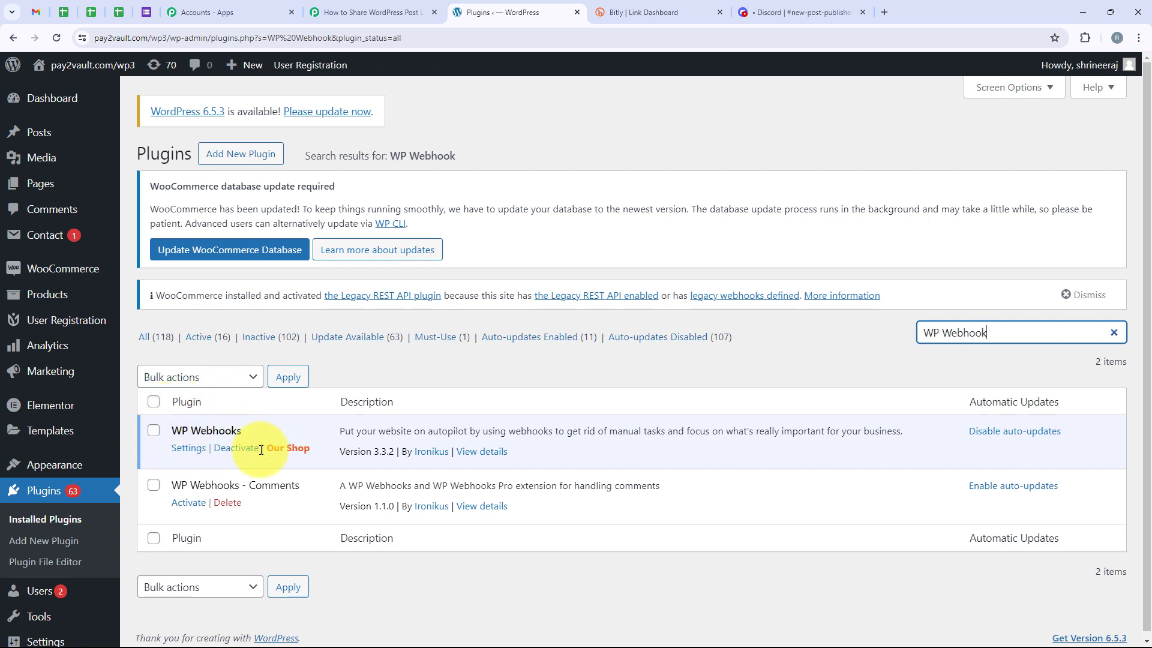
# Open the WP Webhooks plugin's settings and go to its Send Data page of webhook triggers
pyautogui.moveTo(168, 432); pyautogui.dragTo(243, 430)
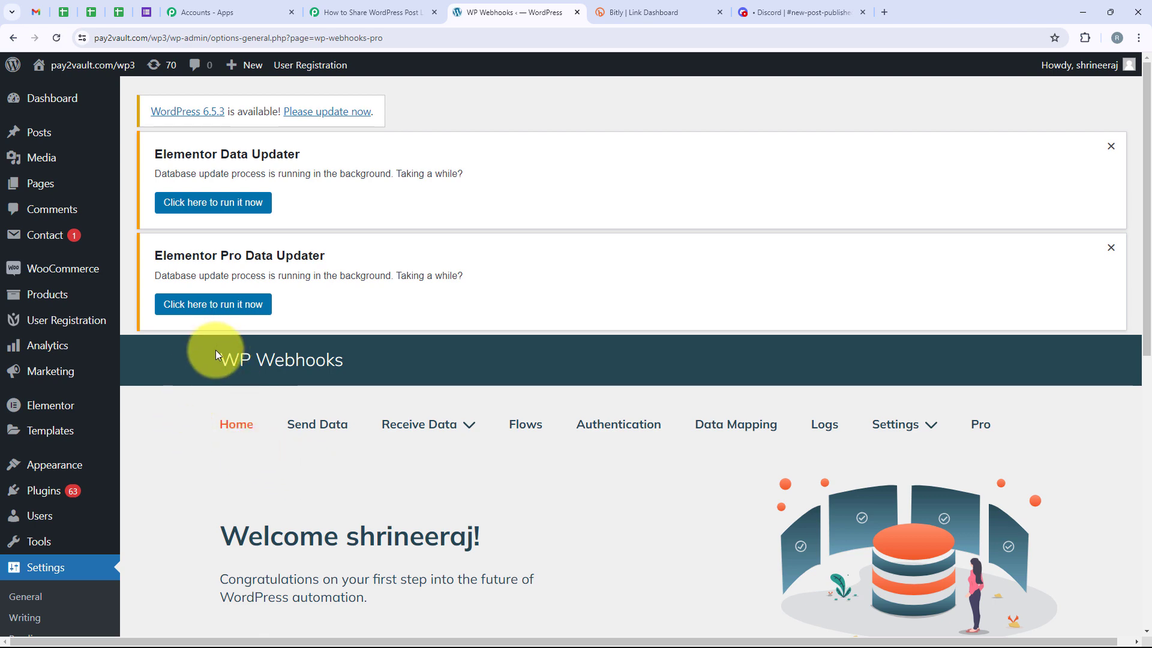
pyautogui.scroll(-3, 294, 468)
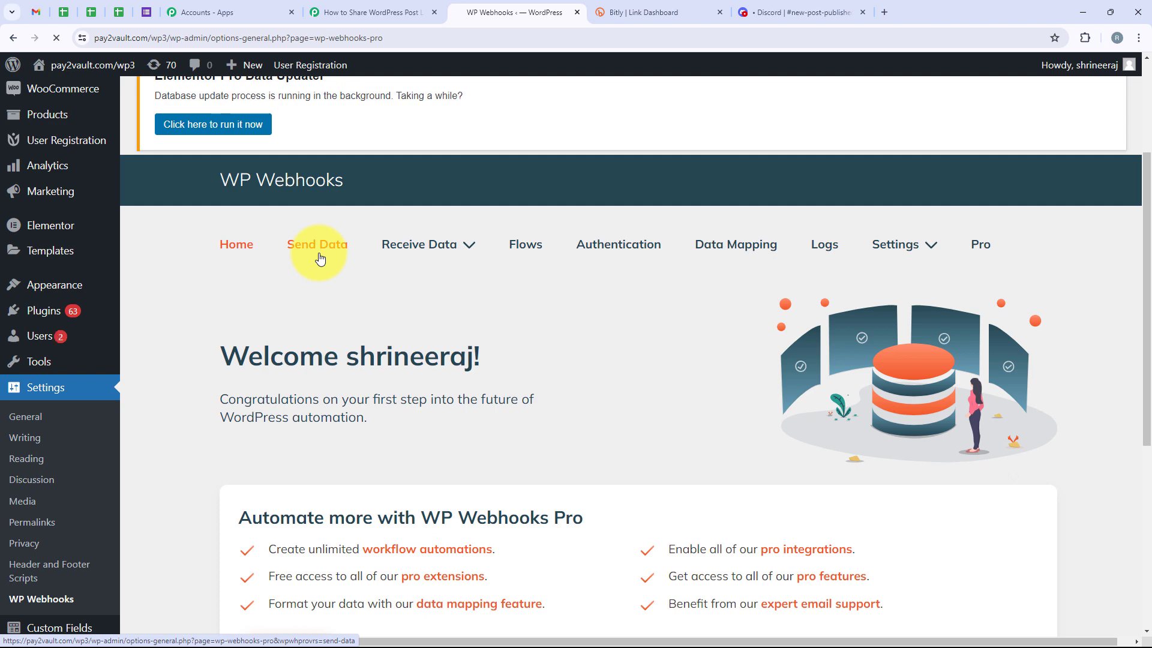
pyautogui.scroll(-4, 387, 306)
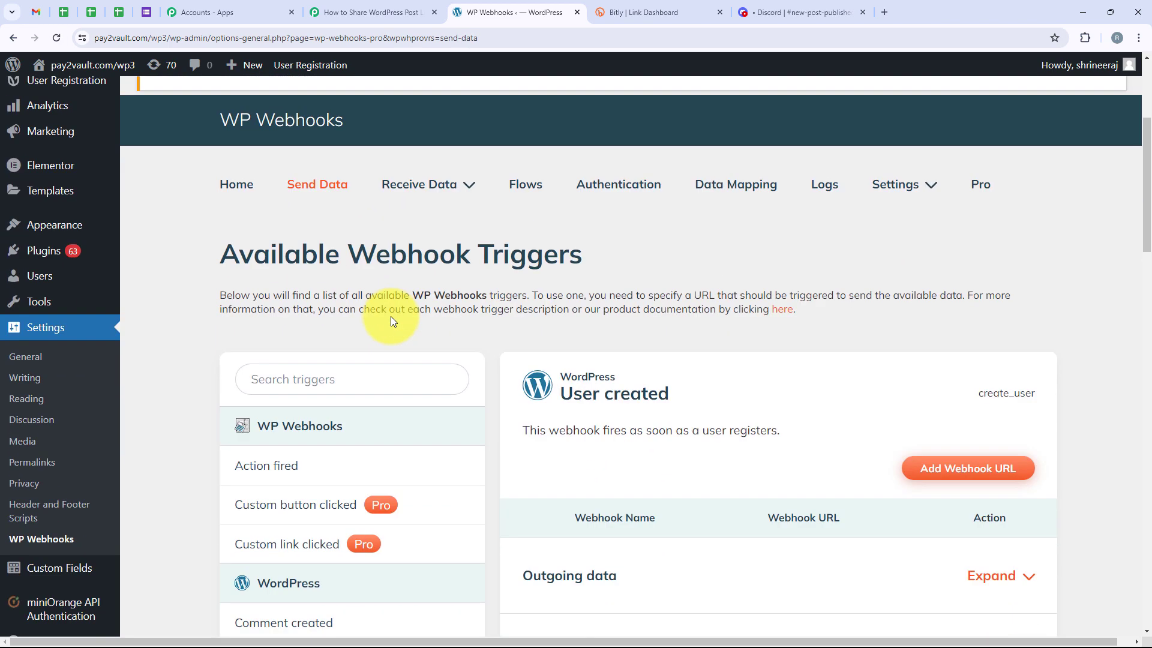
# Open the WordPress "Post created" trigger in the list of available webhook triggers
pyautogui.moveTo(349, 255); pyautogui.dragTo(614, 255)
pyautogui.scroll(-2, 616, 256)
pyautogui.scroll(-4, 615, 256)
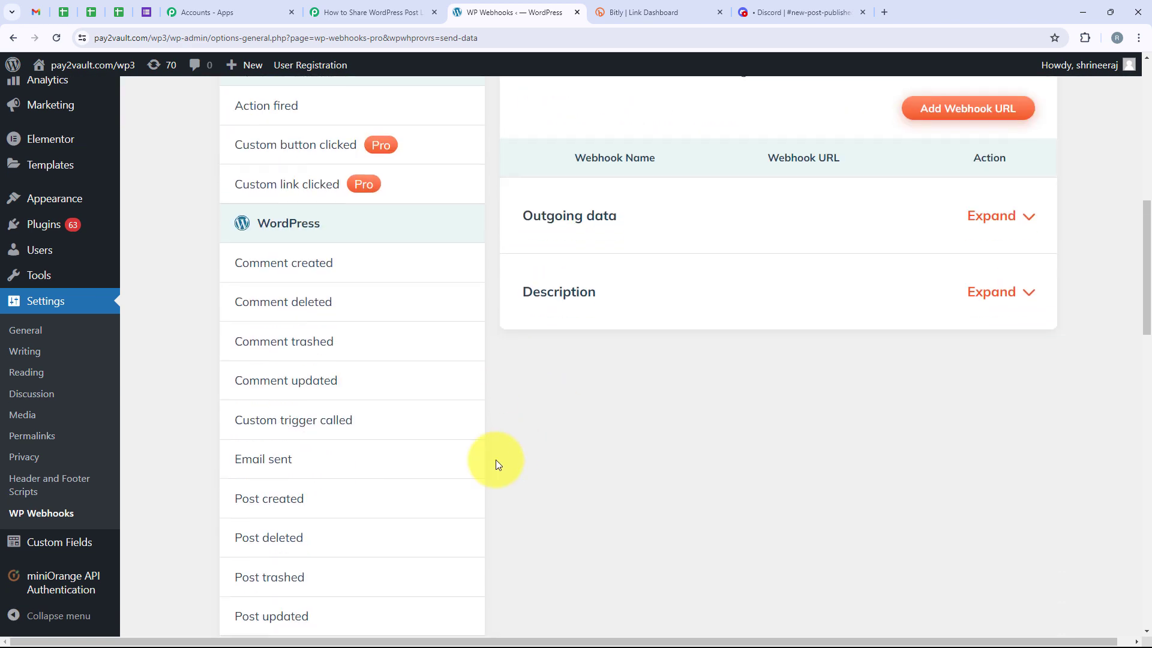
pyautogui.click(327, 494)
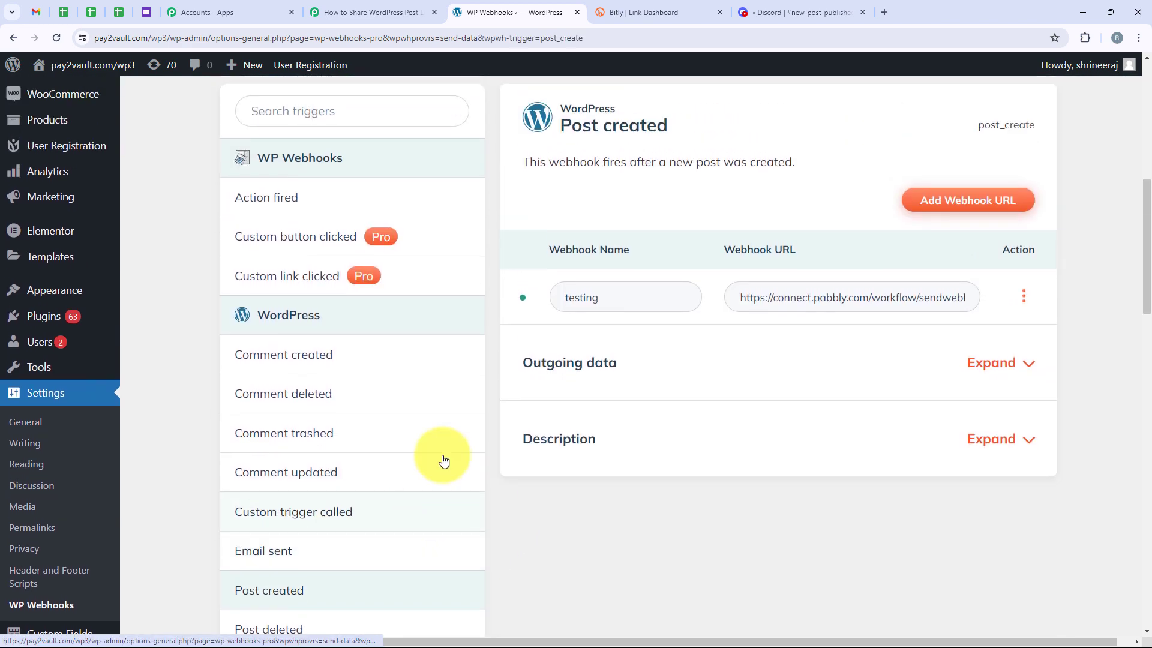
# Add a webhook named "New Post" to the Post created trigger, using the copied Pabbly Connect webhook URL
pyautogui.scroll(2, 312, 475)
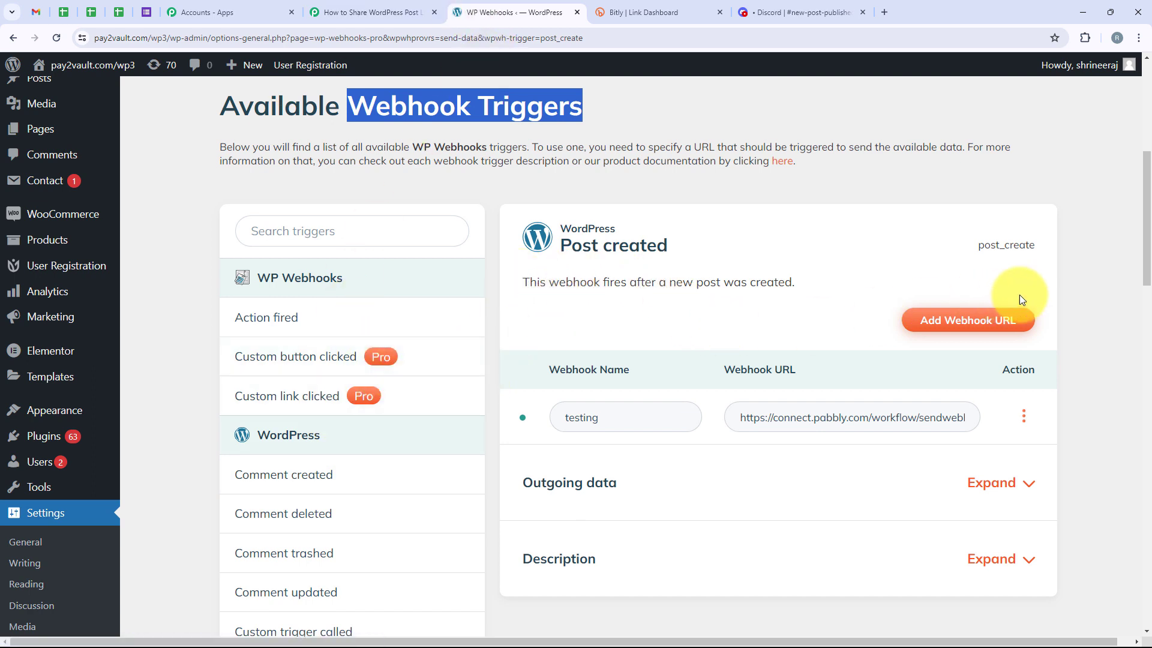
pyautogui.click(995, 320)
pyautogui.click(543, 187)
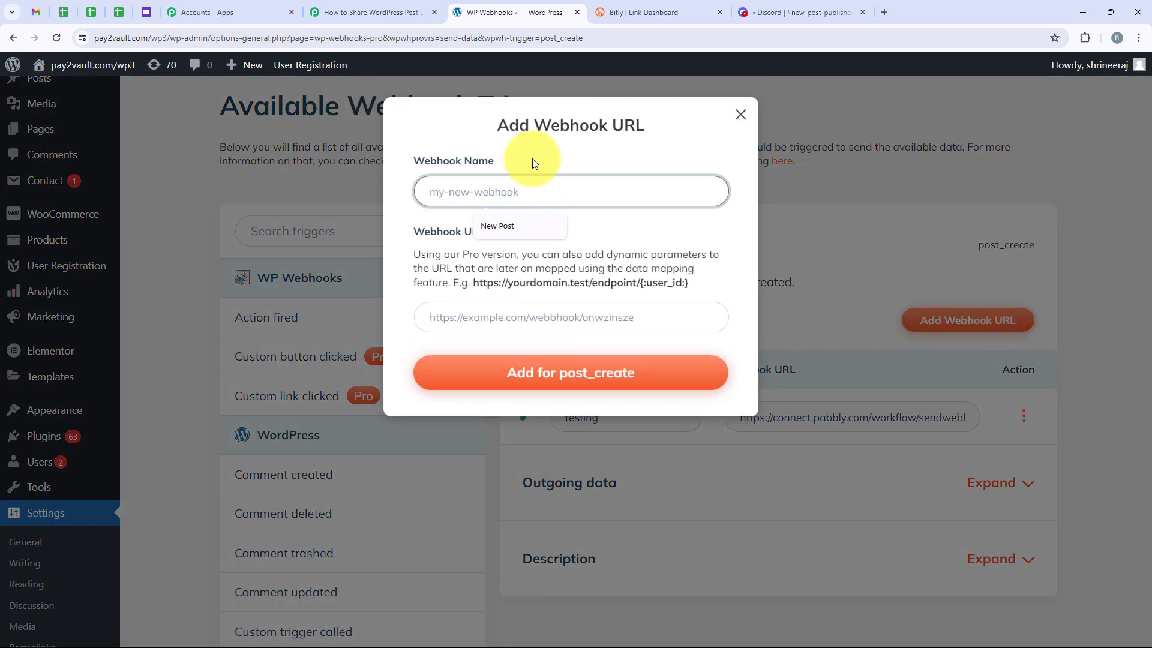
pyautogui.click(509, 221)
pyautogui.click(474, 306)
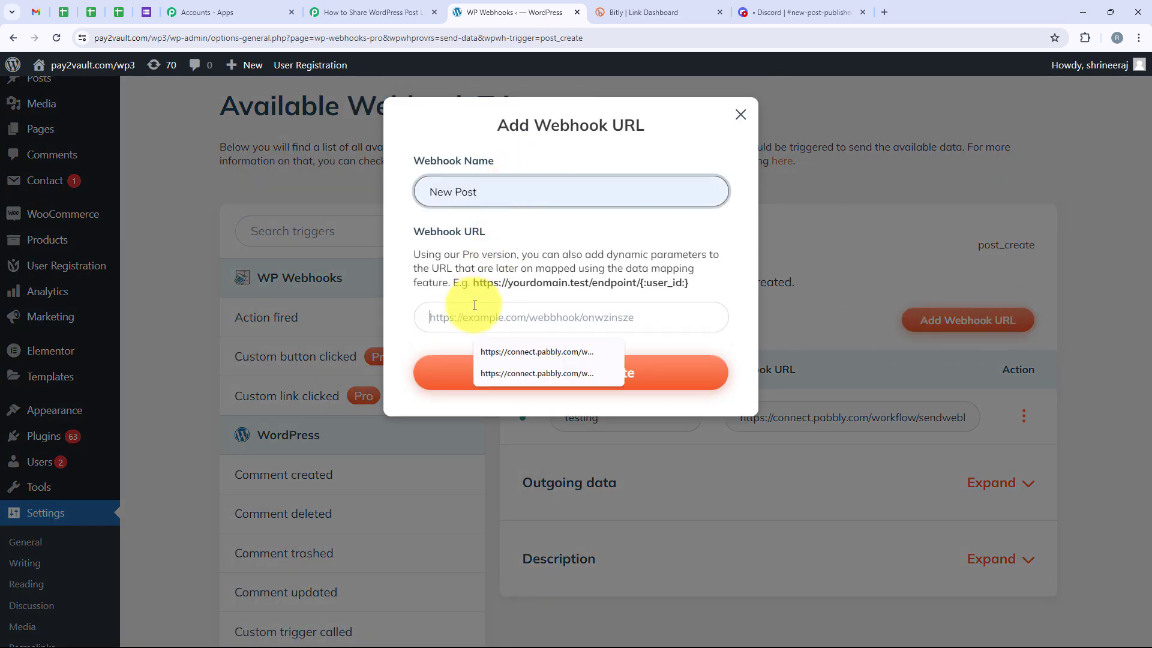
pyautogui.hotkey('ctrl', 'v')
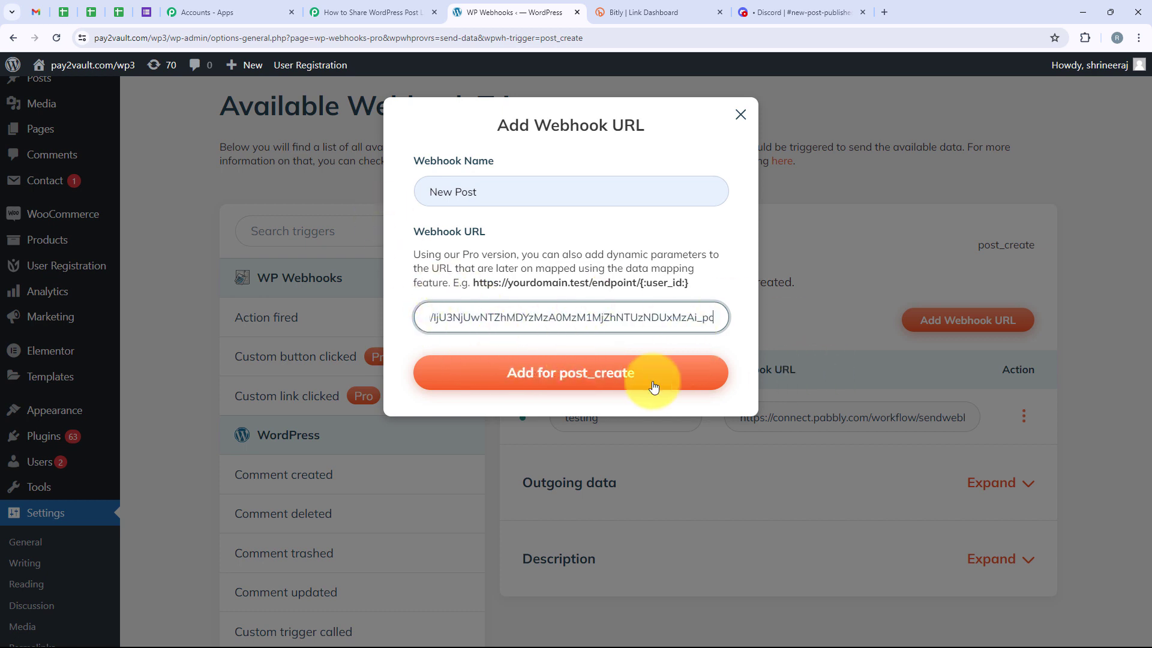
pyautogui.click(593, 386)
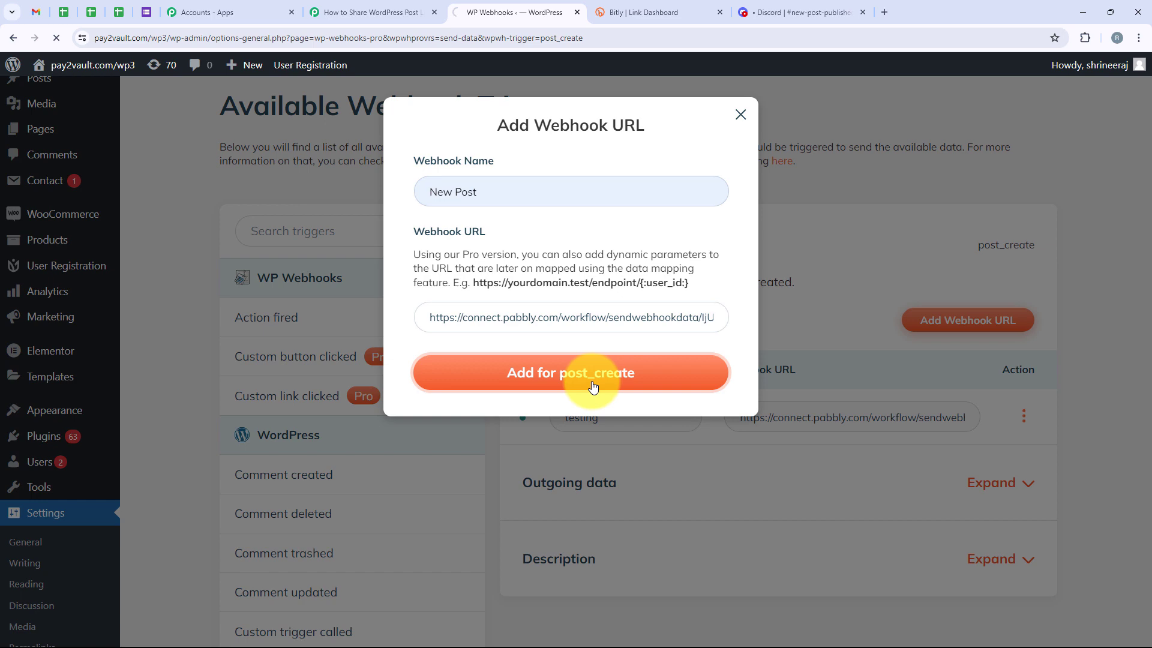
# Set the new-post webhook to trigger on the Post type with initial status Published, save the settings and close them
pyautogui.scroll(-4, 674, 425)
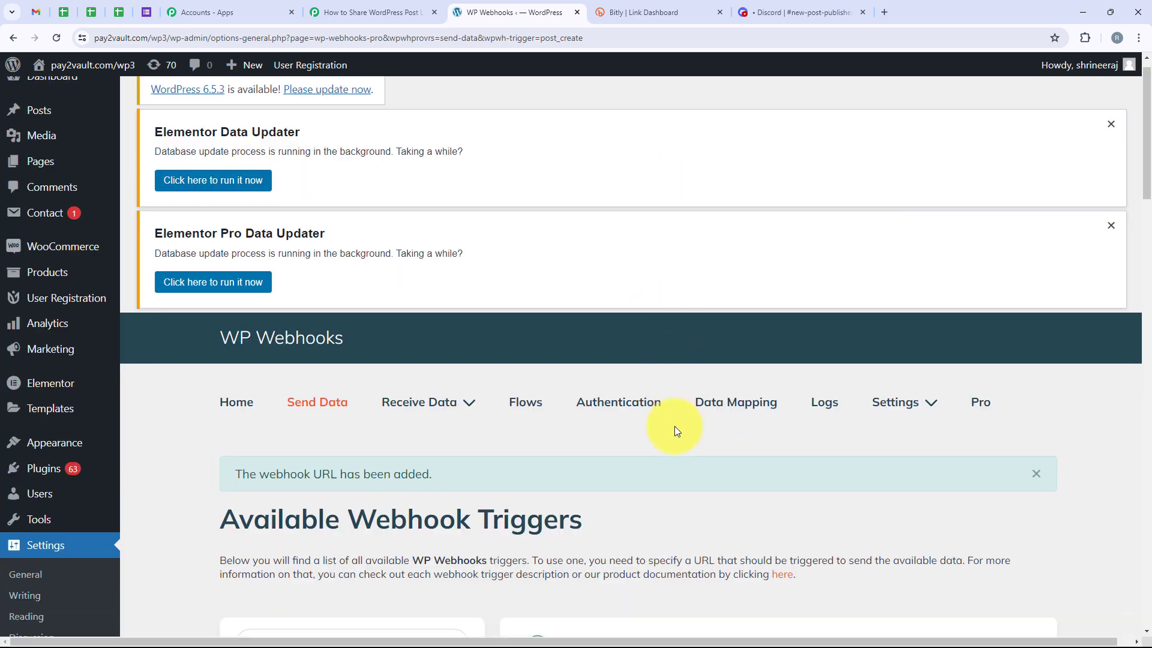
pyautogui.scroll(-6, 674, 431)
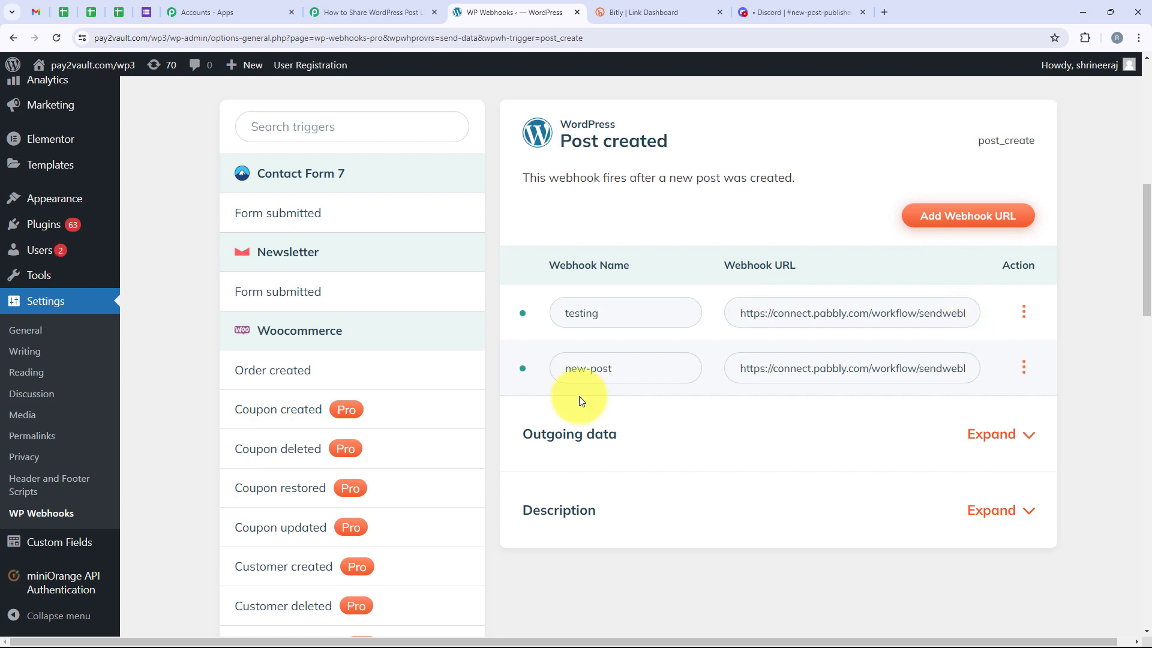
pyautogui.click(1023, 368)
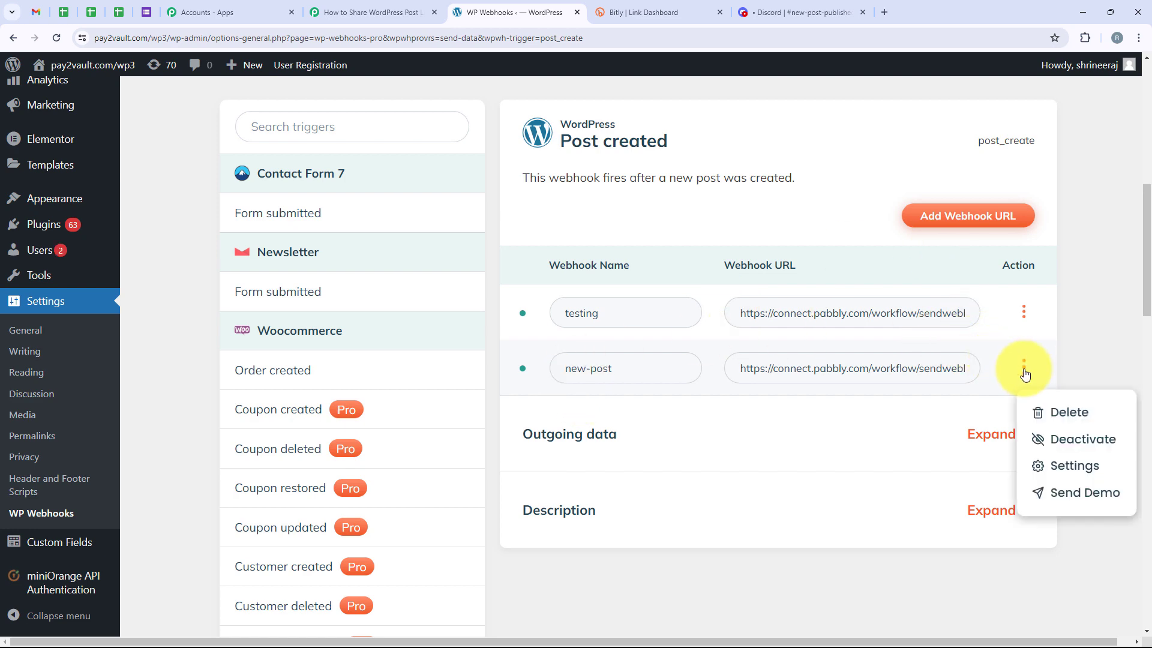
pyautogui.click(1077, 466)
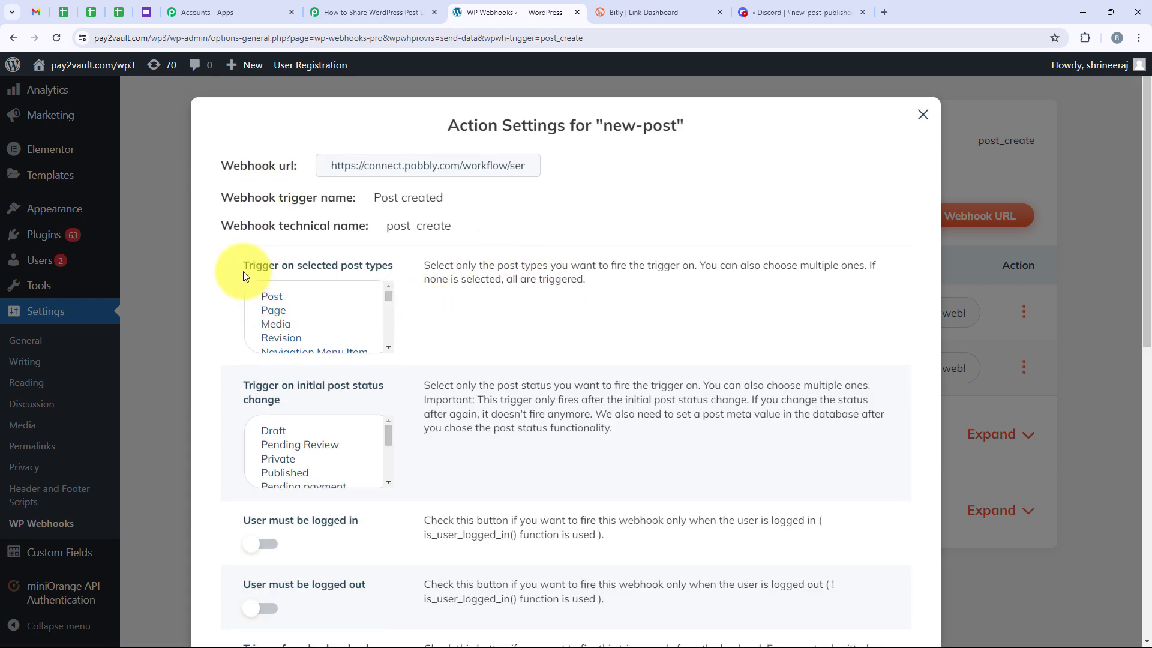
pyautogui.click(271, 296)
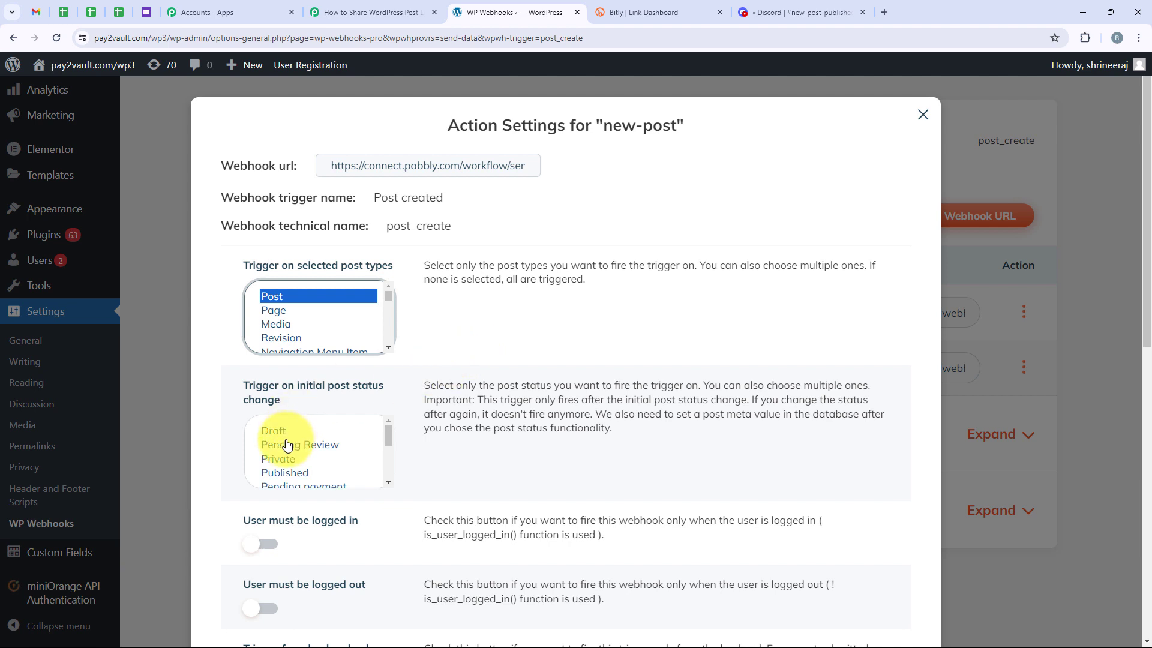
pyautogui.click(289, 473)
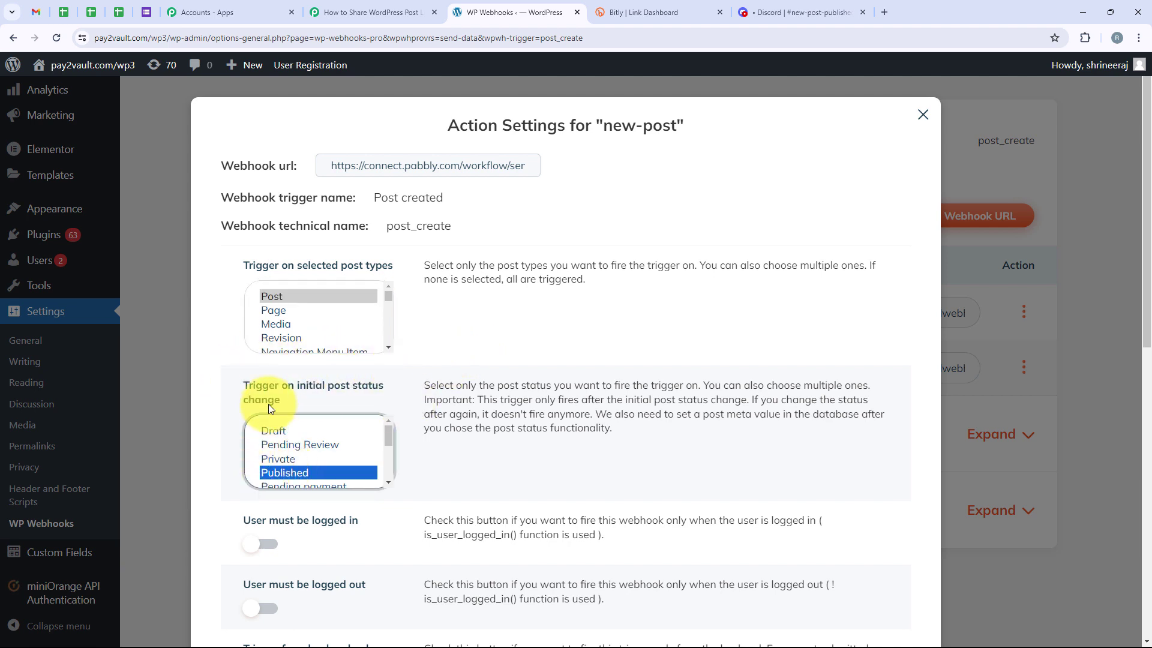
pyautogui.scroll(-10, 468, 342)
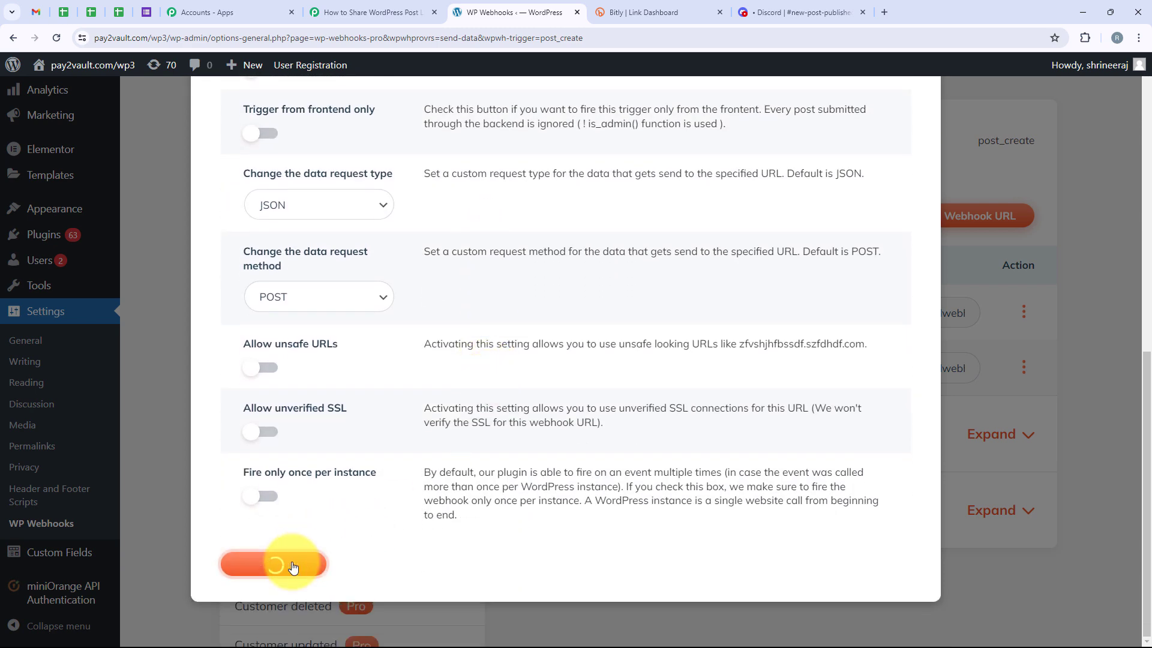
pyautogui.click(957, 195)
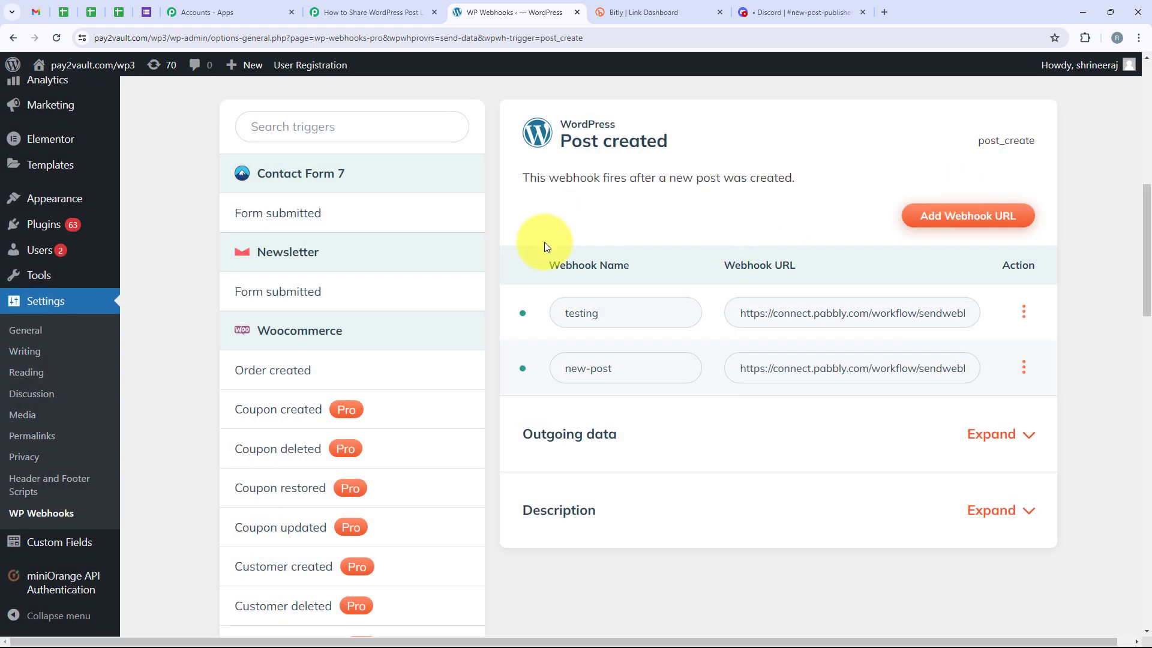
# Open WordPress's Add New Post page in a separate browser tab and switch to it
pyautogui.scroll(7, 132, 376)
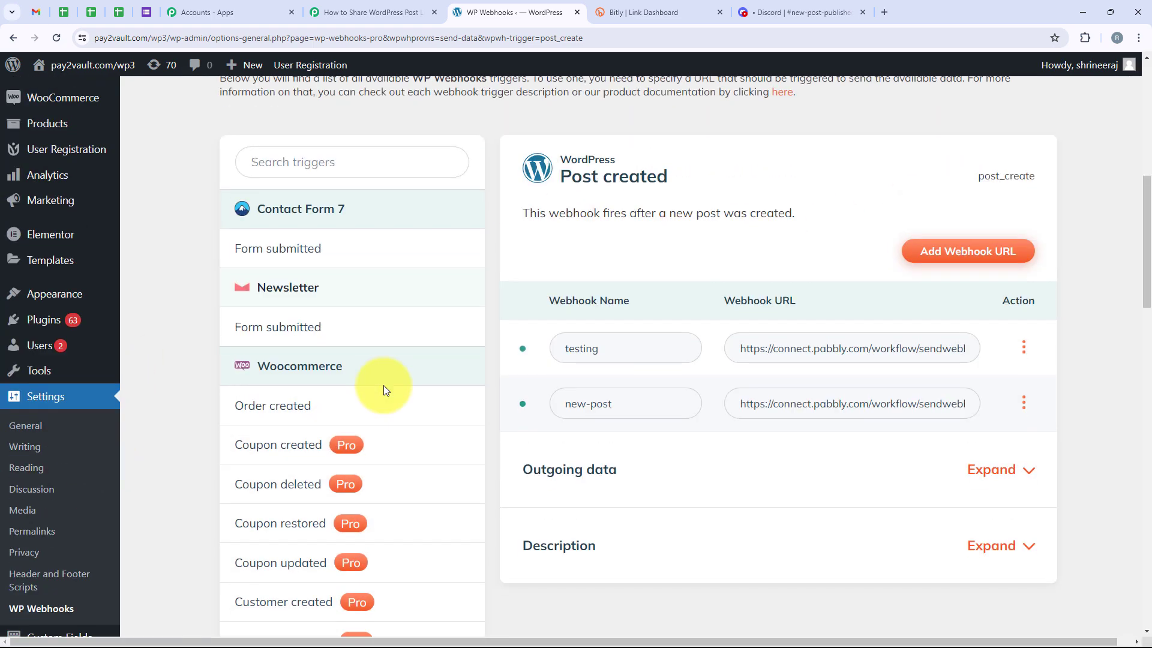
pyautogui.scroll(2, 120, 345)
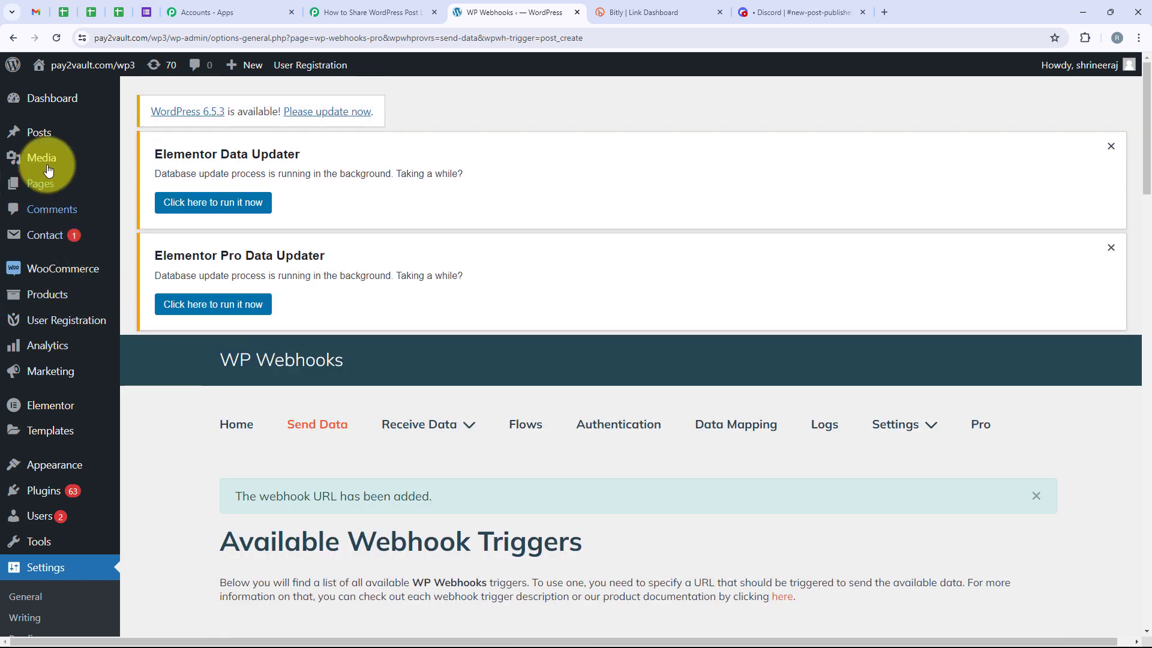
pyautogui.moveTo(48, 127)
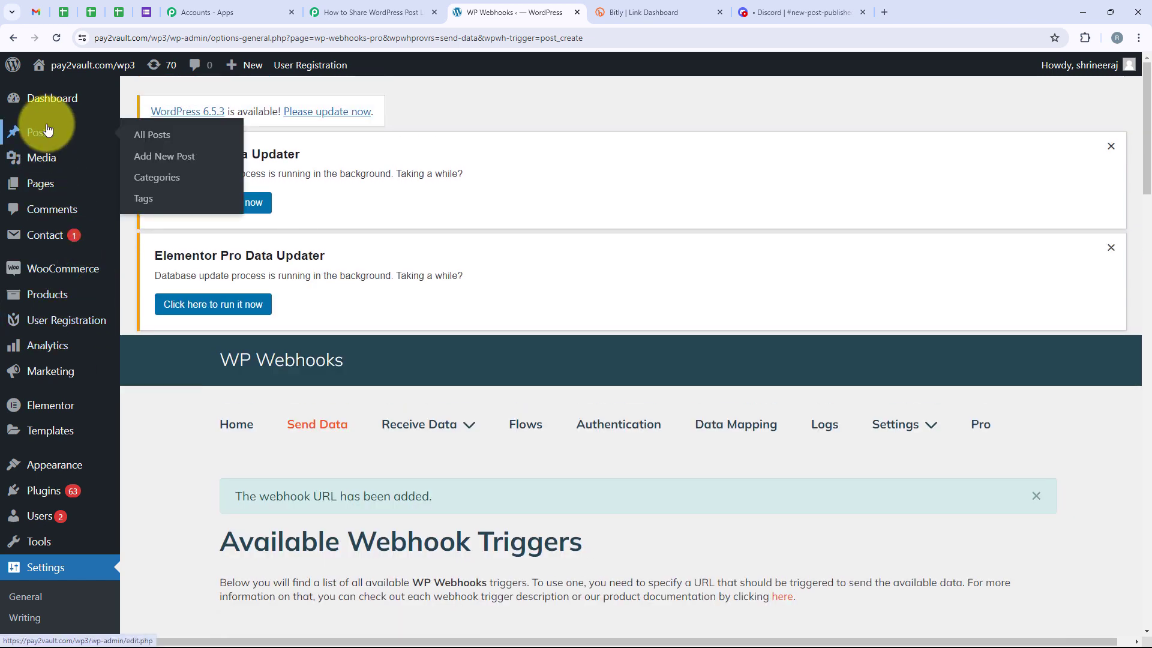
pyautogui.rightClick(193, 168)
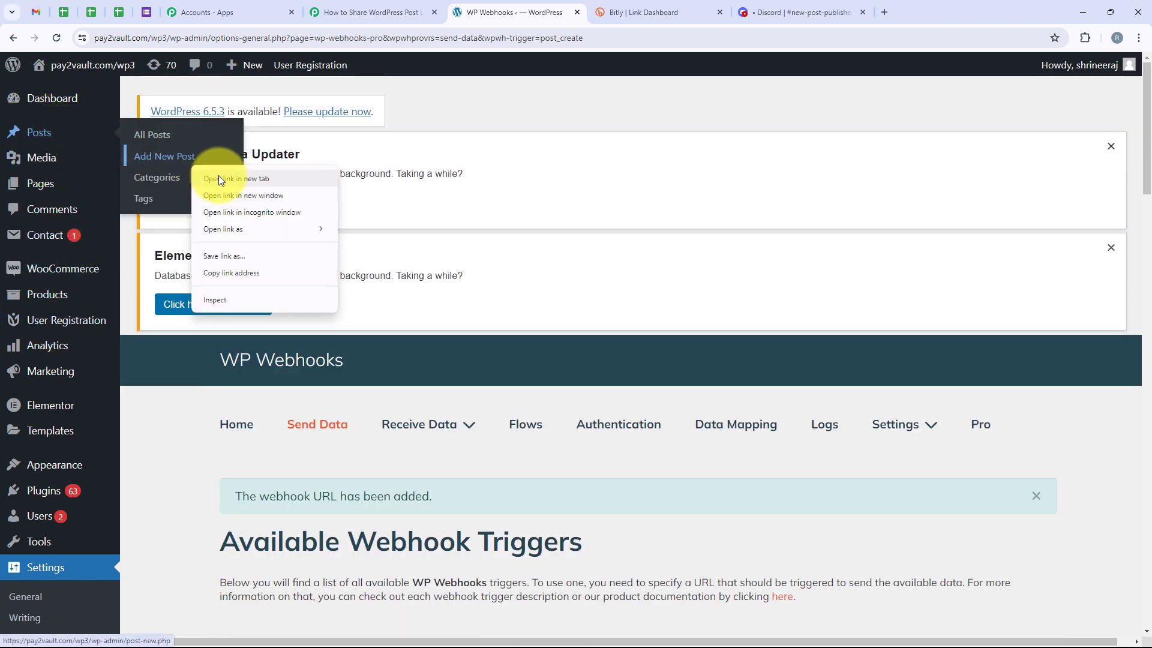
pyautogui.click(219, 178)
pyautogui.click(662, 6)
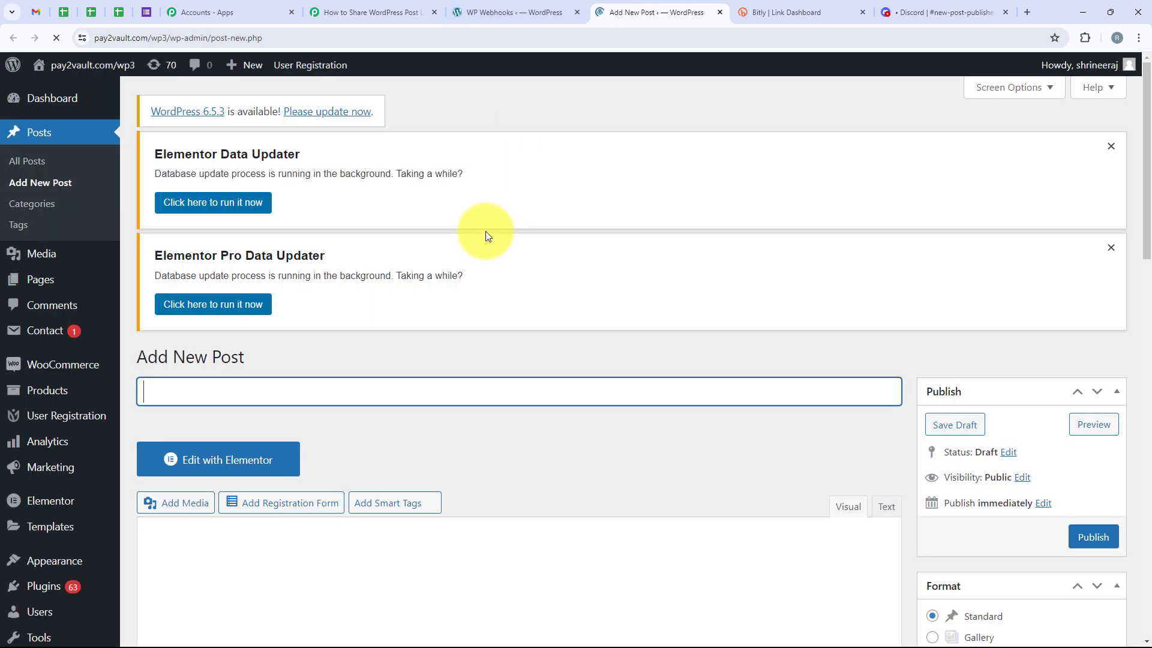
# Title the post "Automation: The Engine of Our Future" and paste the prepared automation article into its body
pyautogui.scroll(-2, 267, 308)
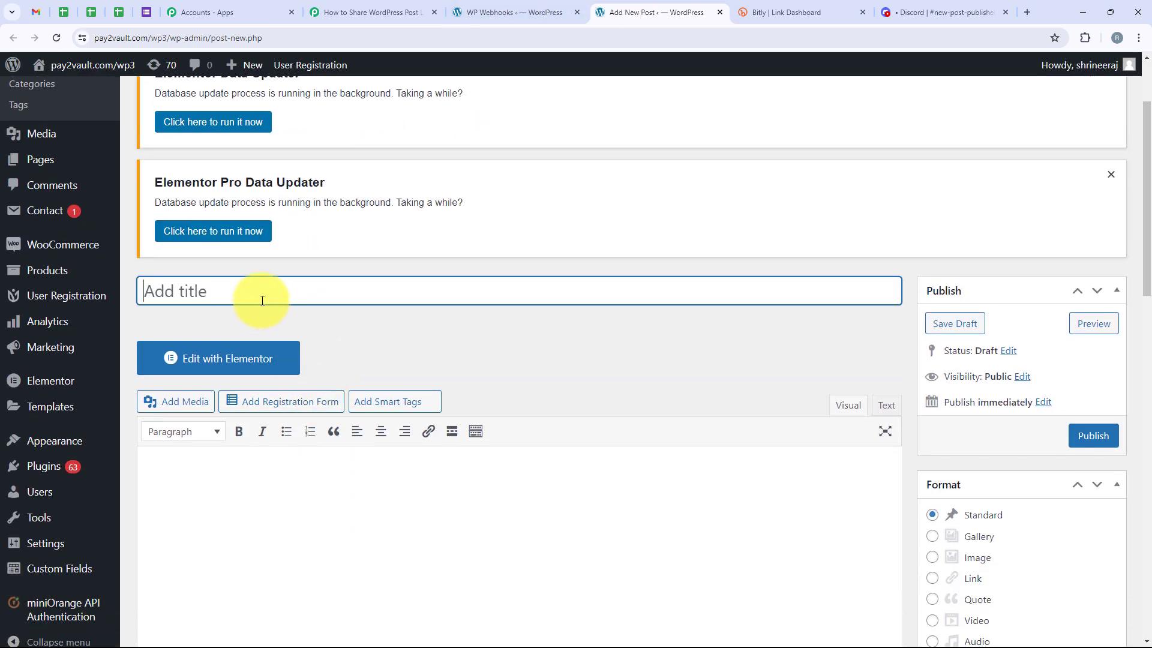
pyautogui.write('Automation: The Engine of Our Future')
pyautogui.scroll(-1, 264, 299)
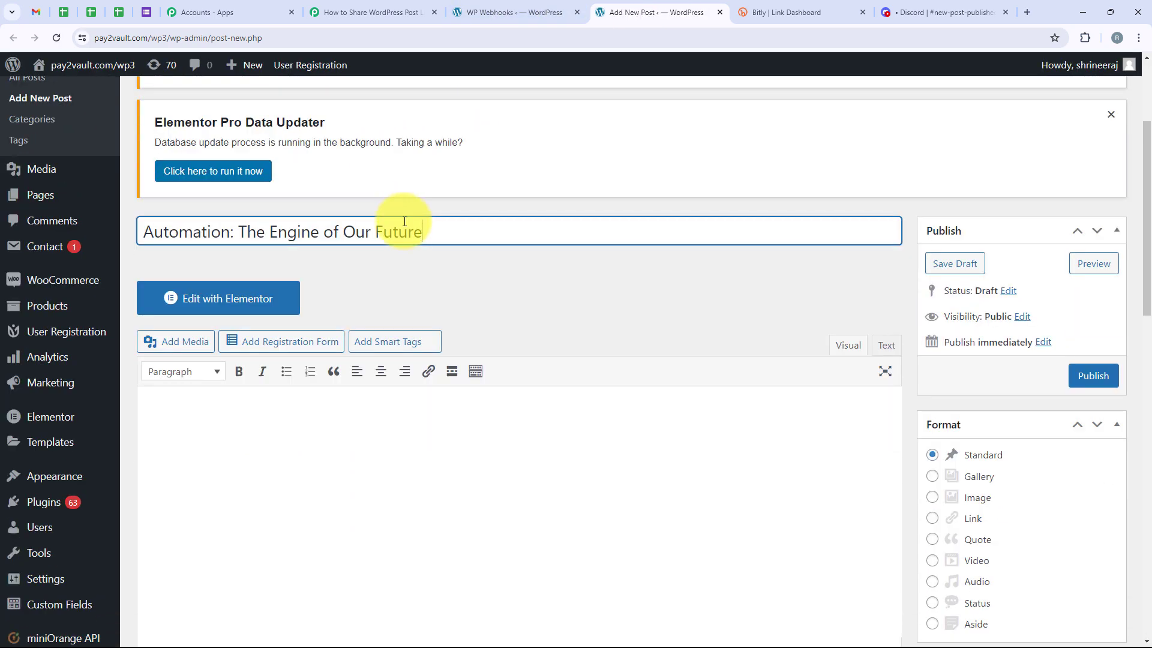
pyautogui.click(282, 404)
pyautogui.scroll(-1, 476, 275)
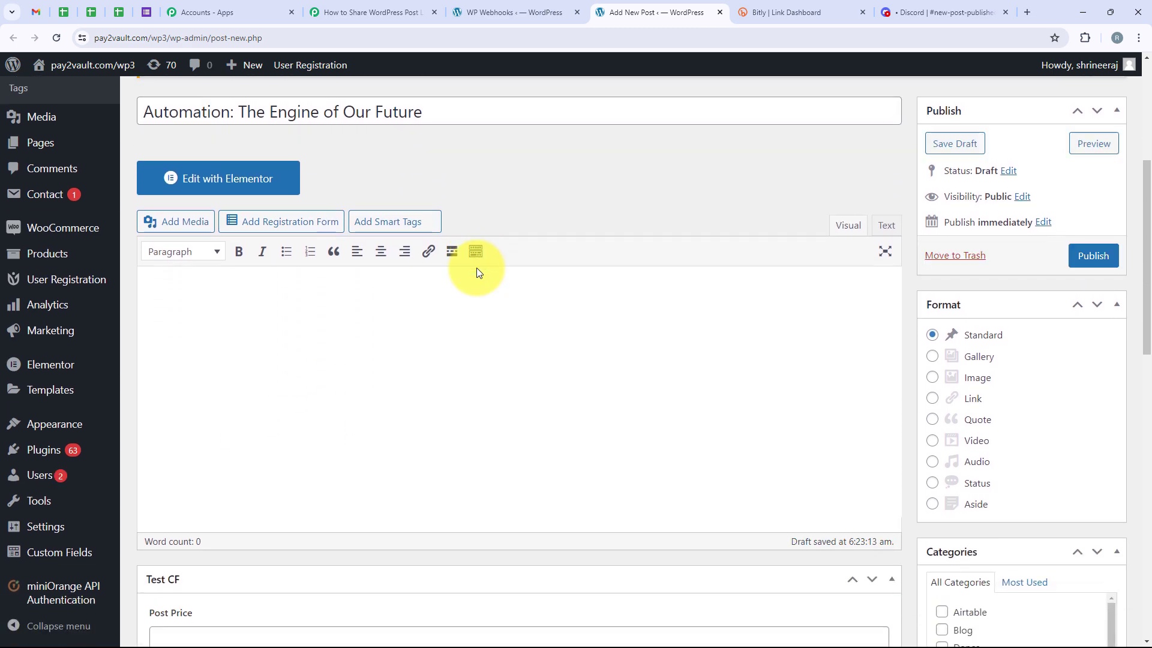
pyautogui.write("The world is racing forward, powered by automation. From self-driving cars to AI chatbots, automation is transforming everything we do. What is Automation? It's using technology to handle tasks we used to do, from simple data entry to complex decisions. Robotics, AI, and machine learning are the key drivers. Why is it the New Future? Automation offers a wealth of benefits: Faster, more accurate work: Machines can do more in less time with fewer errors. Lower costs: Businesses save money by automating repetitive tasks. Safer workplaces: Automation tackles dangerous jobs, reducing injuries. Room for innovation: Humans are freed up for creative and strategic thinking. The Future of Work Automation will change the job market. Some jobs will disappear, but new opportunities will arise in areas like automation development and human-machine collaboration. The key is to develop the skills needed to adapt. The Road Ahead Automation has immense potential to improve our lives. By embracing it and preparing for the future of work, we can build a world empowered by technology.")
pyautogui.scroll(6, 476, 267)
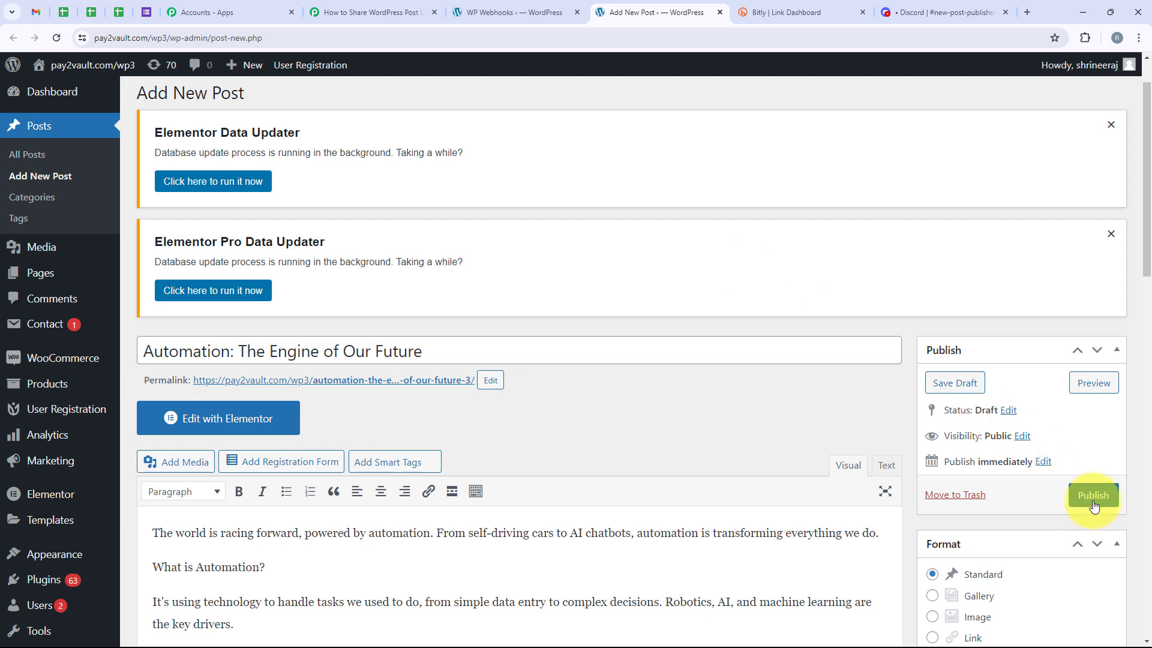
# Check the webhook response status in the Pabbly Connect workflow, and publish the new WordPress post
pyautogui.click(372, 12)
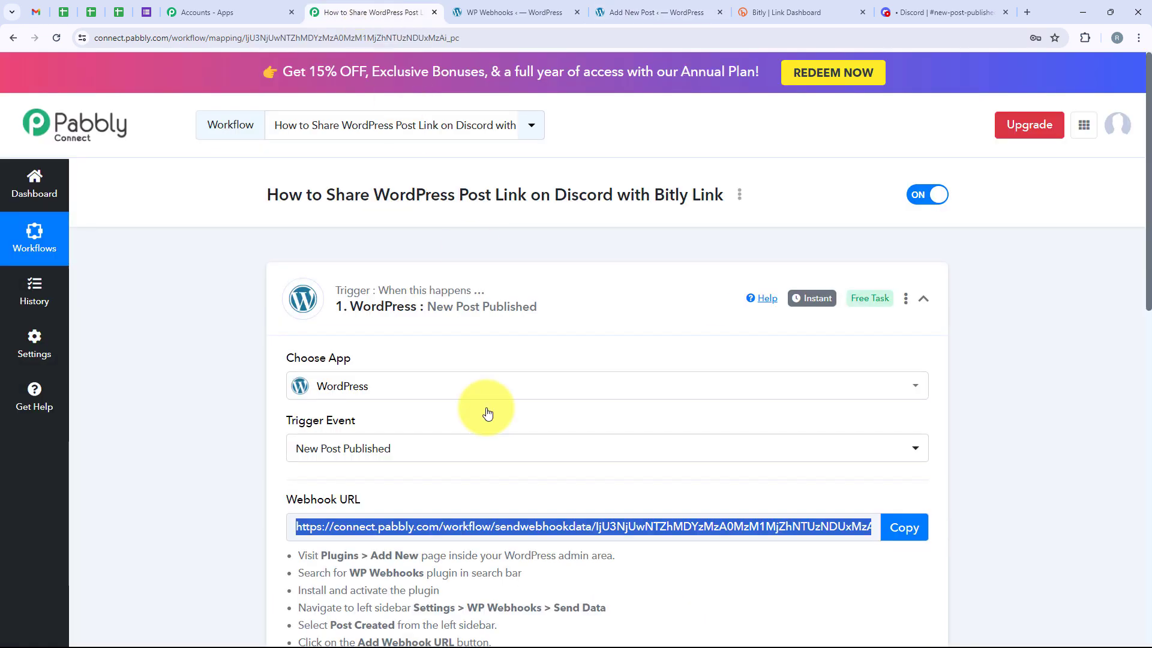
pyautogui.scroll(-4, 443, 481)
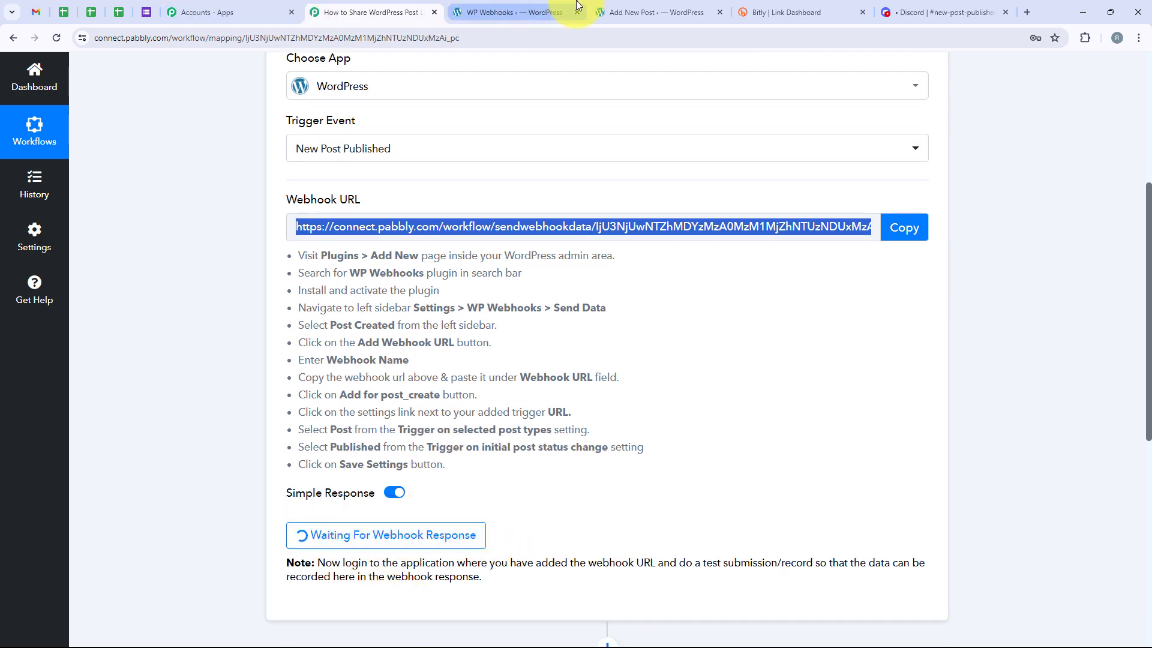
pyautogui.click(671, 11)
pyautogui.click(1081, 499)
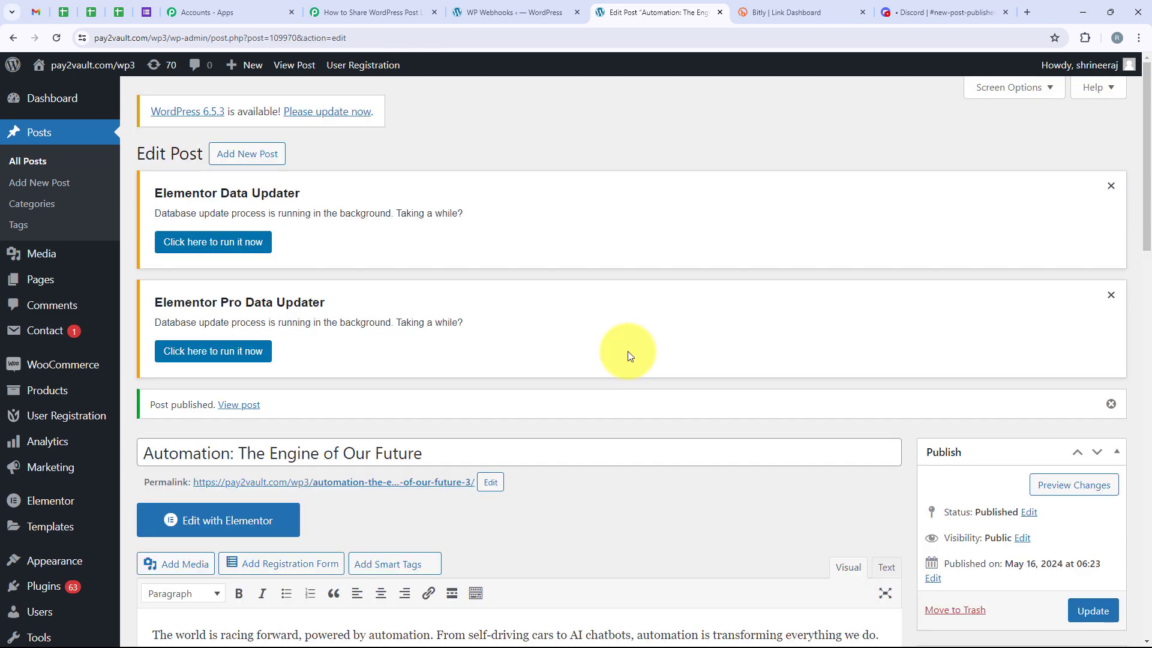
pyautogui.scroll(-3, 628, 351)
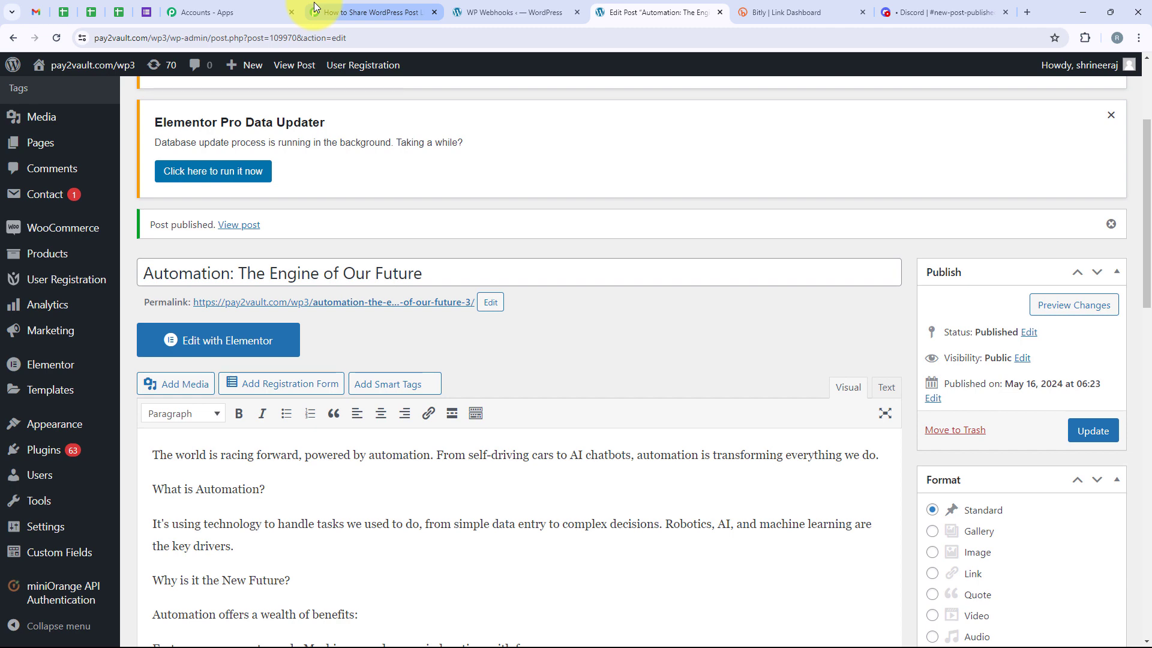
# Return to the Pabbly Connect workflow and examine the post permalink, title and other fields in the captured WordPress response
pyautogui.click(347, 12)
pyautogui.scroll(-1, 504, 222)
pyautogui.scroll(-10, 510, 231)
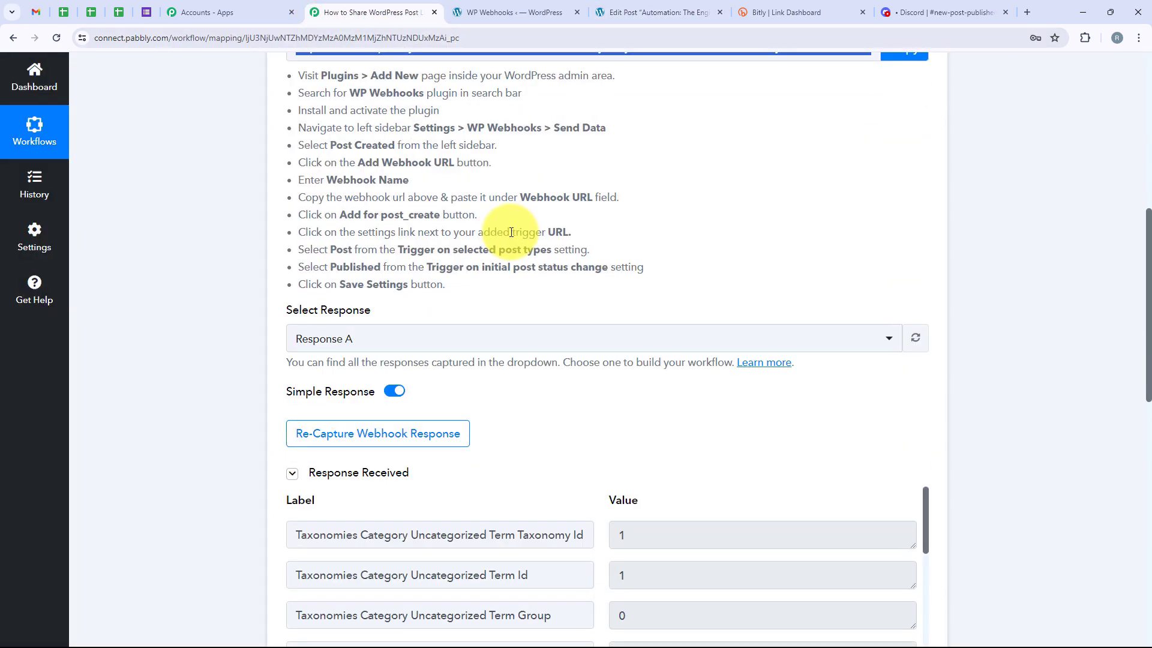
pyautogui.scroll(2, 606, 277)
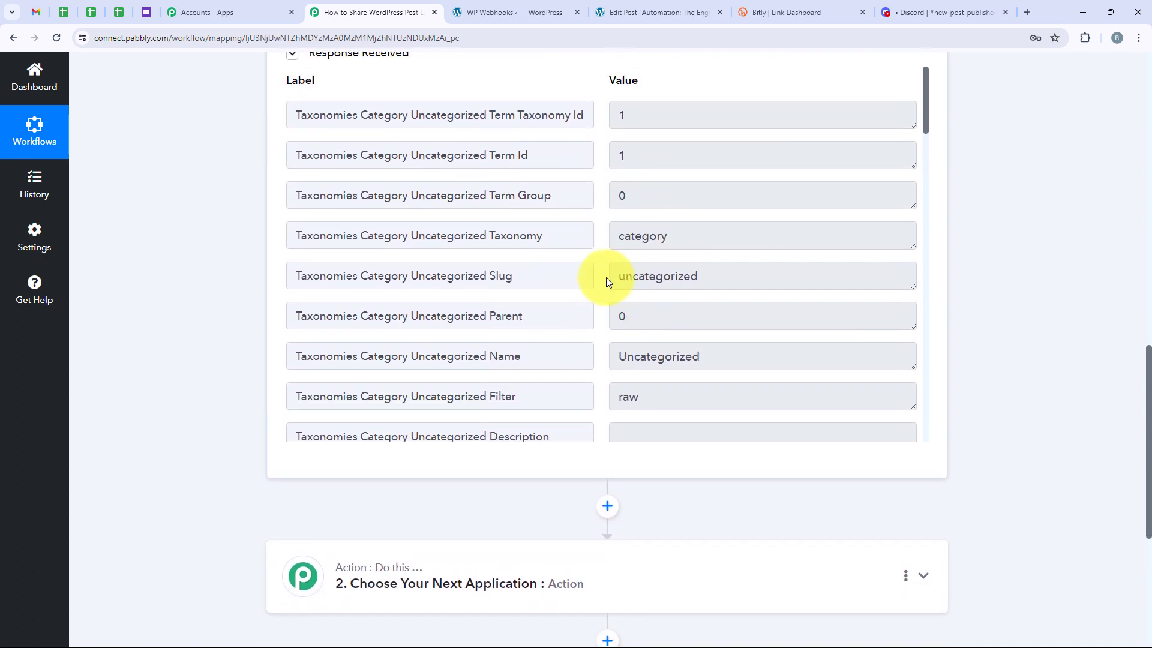
pyautogui.scroll(-6, 607, 278)
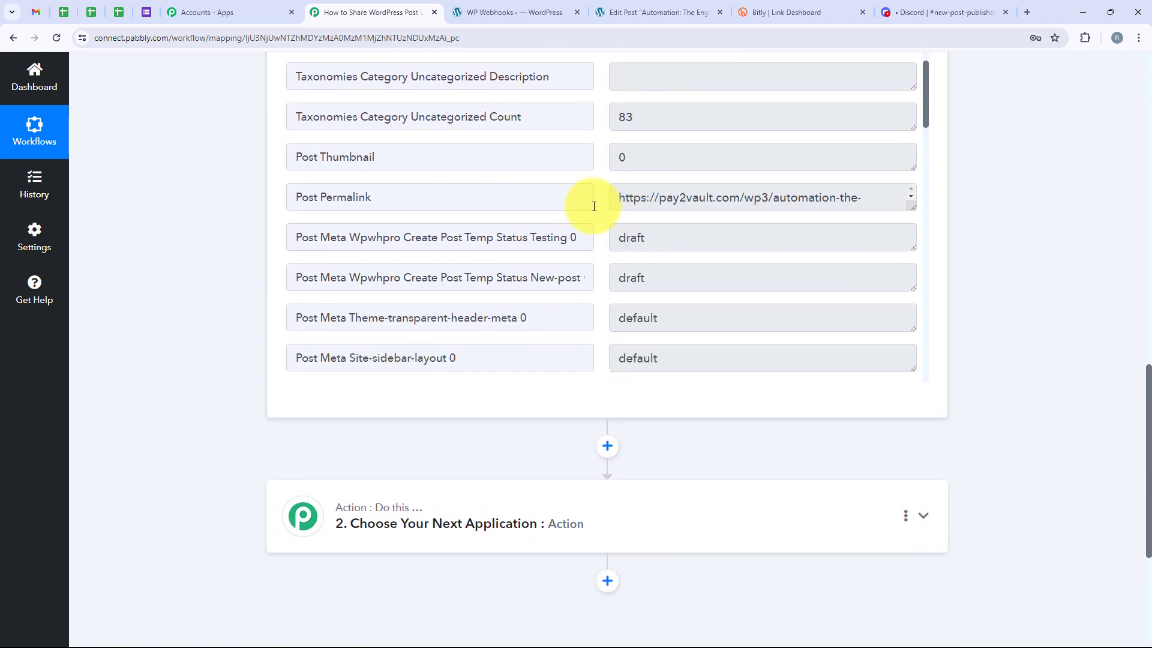
pyautogui.moveTo(616, 198); pyautogui.dragTo(980, 191)
pyautogui.scroll(-6, 643, 267)
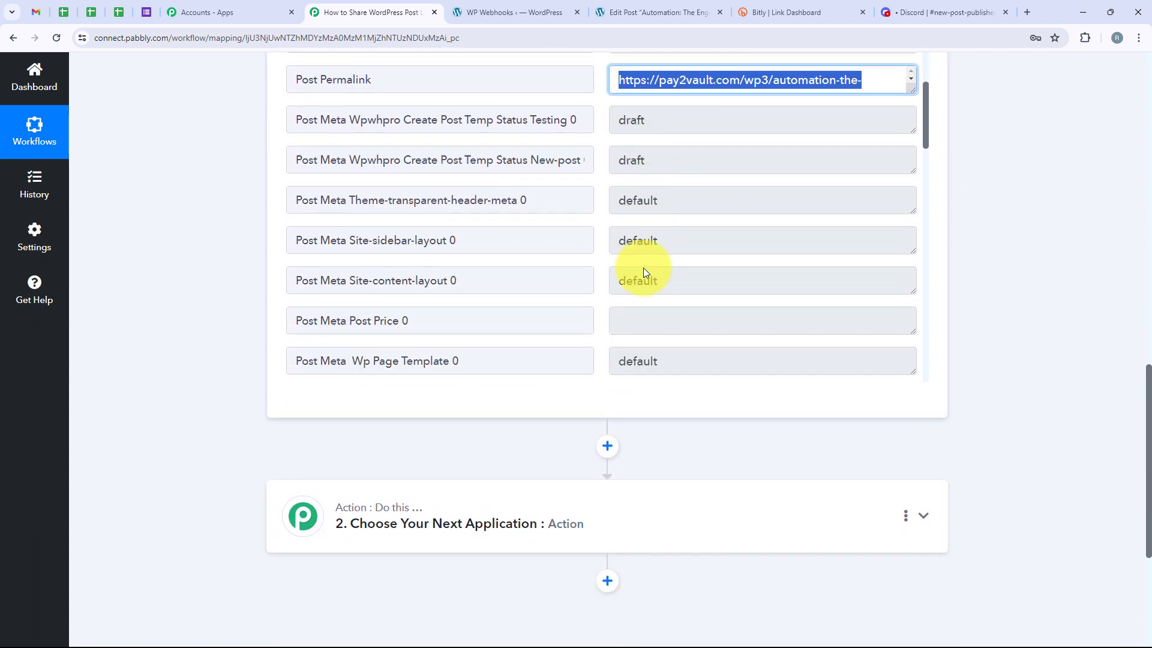
pyautogui.scroll(-4, 644, 268)
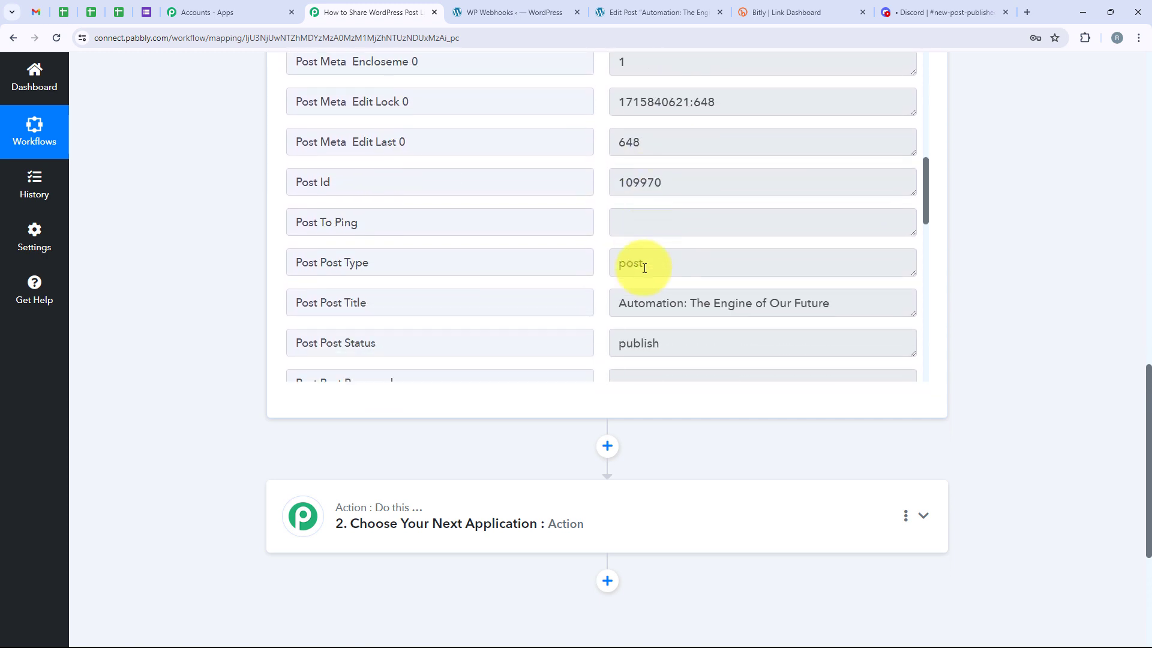
pyautogui.scroll(-1, 1023, 277)
pyautogui.scroll(3, 1023, 278)
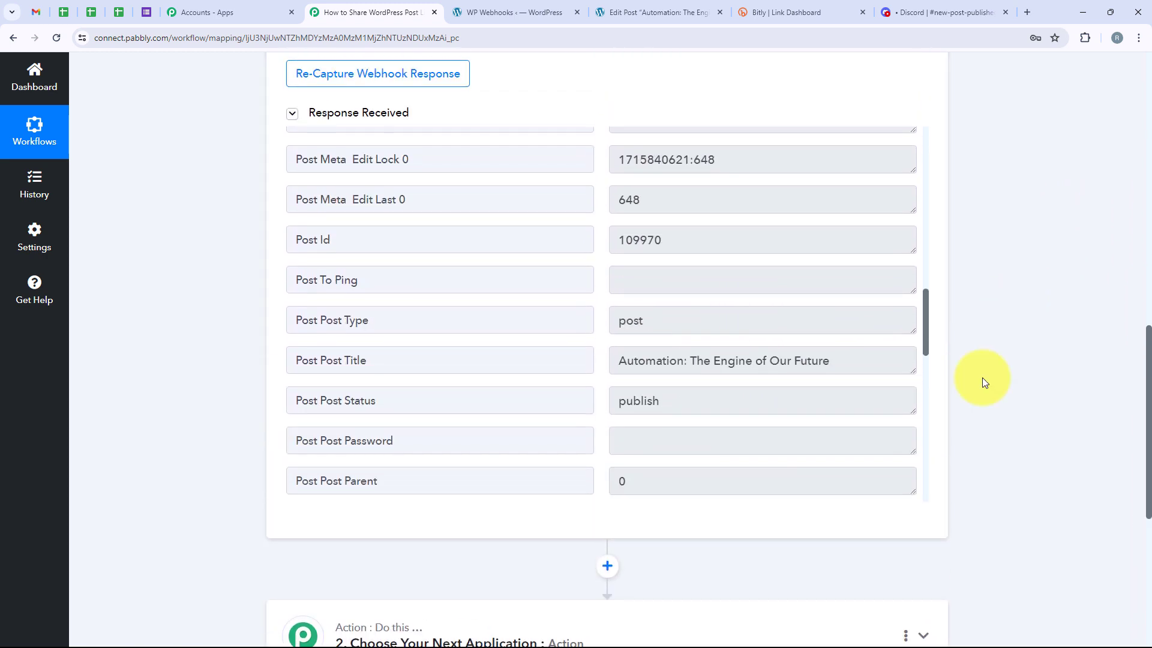
pyautogui.moveTo(869, 360); pyautogui.dragTo(602, 386)
pyautogui.scroll(-6, 679, 340)
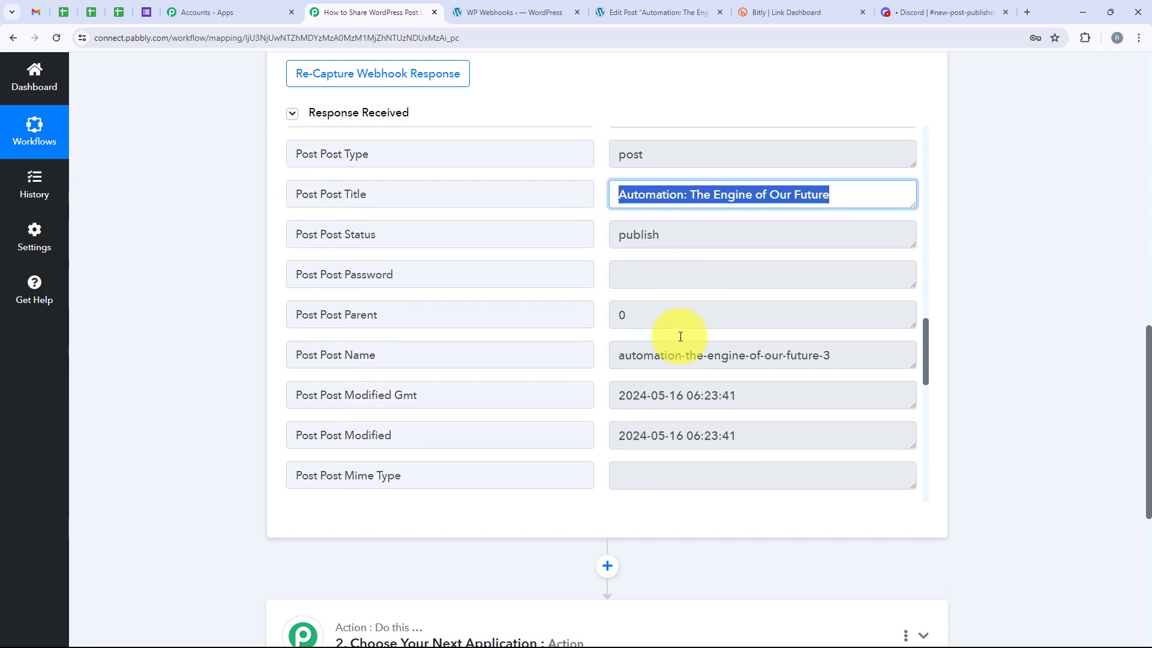
# Examine the remaining fields of the captured WordPress response, expanding the post content to read the full article text
pyautogui.scroll(-2, 681, 336)
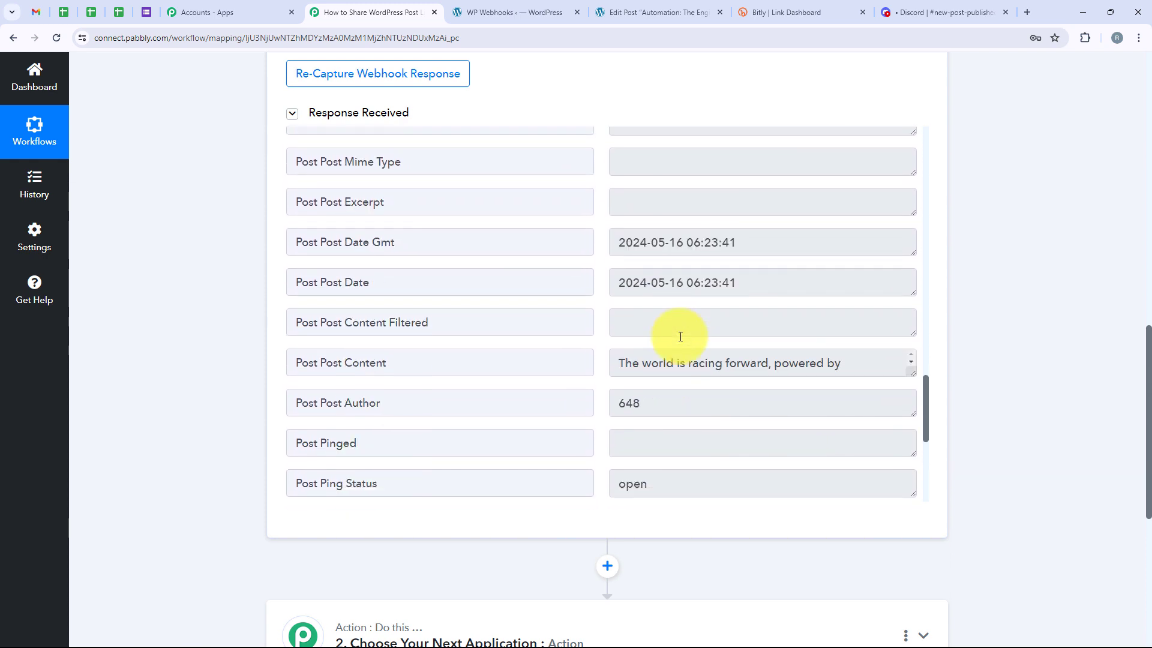
pyautogui.scroll(-2, 672, 360)
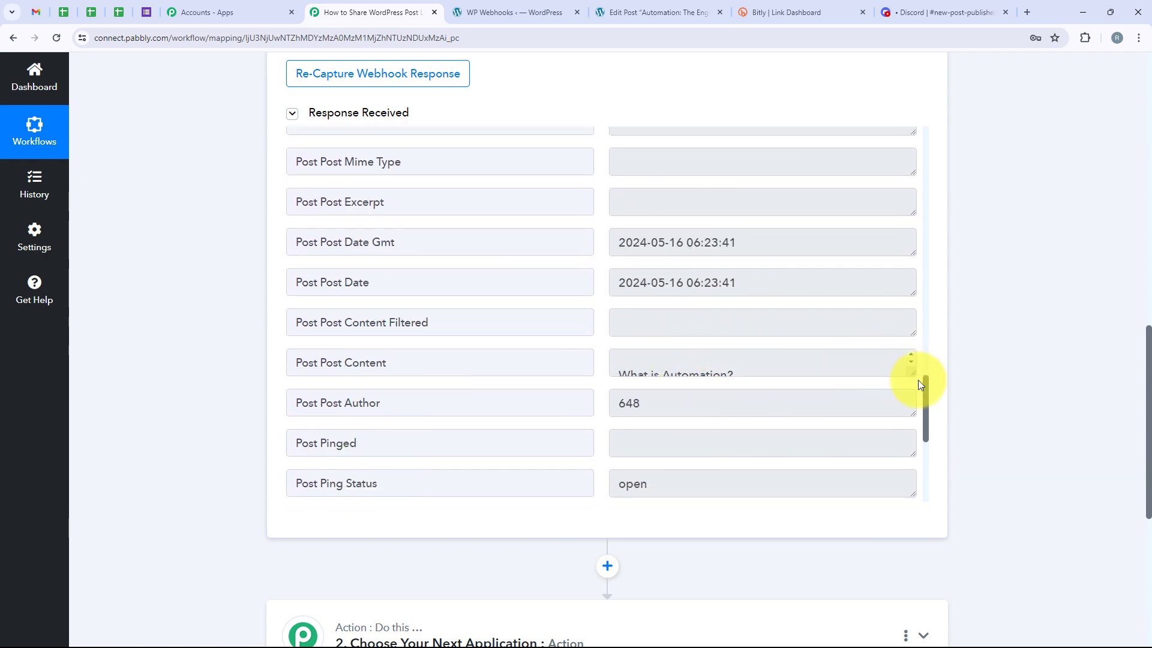
pyautogui.moveTo(913, 373); pyautogui.dragTo(870, 504)
pyautogui.scroll(-2, 769, 415)
pyautogui.scroll(-5, 769, 415)
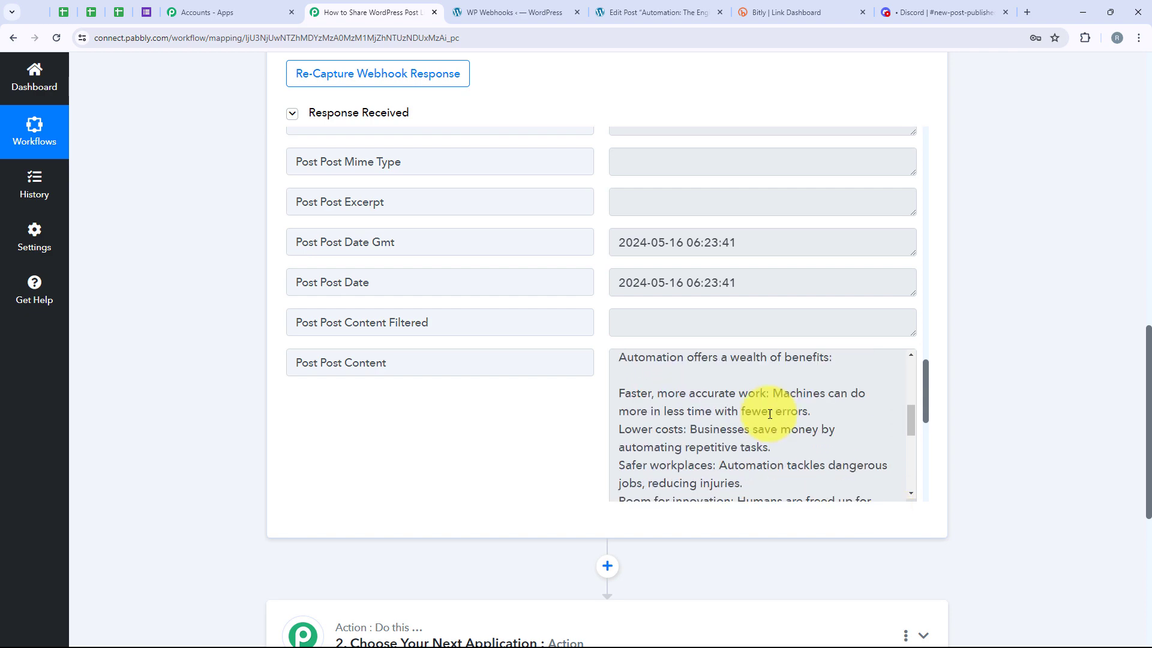
pyautogui.scroll(-6, 977, 418)
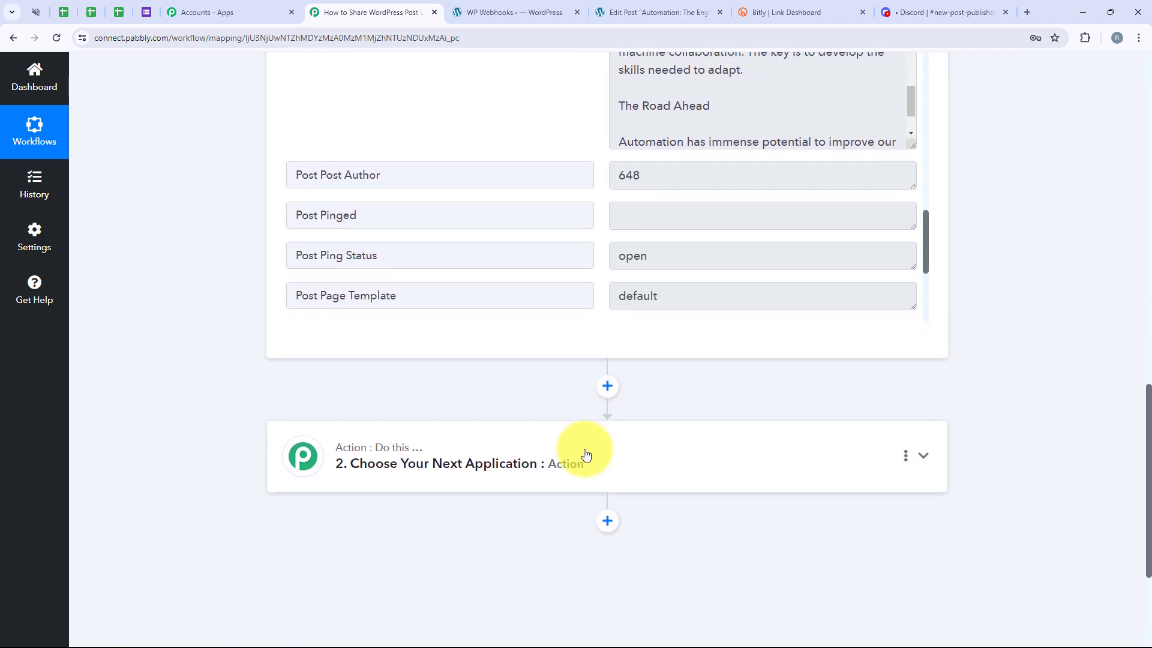
# Set the workflow's next action application to Bitly with the Create Bitlink action event
pyautogui.click(586, 454)
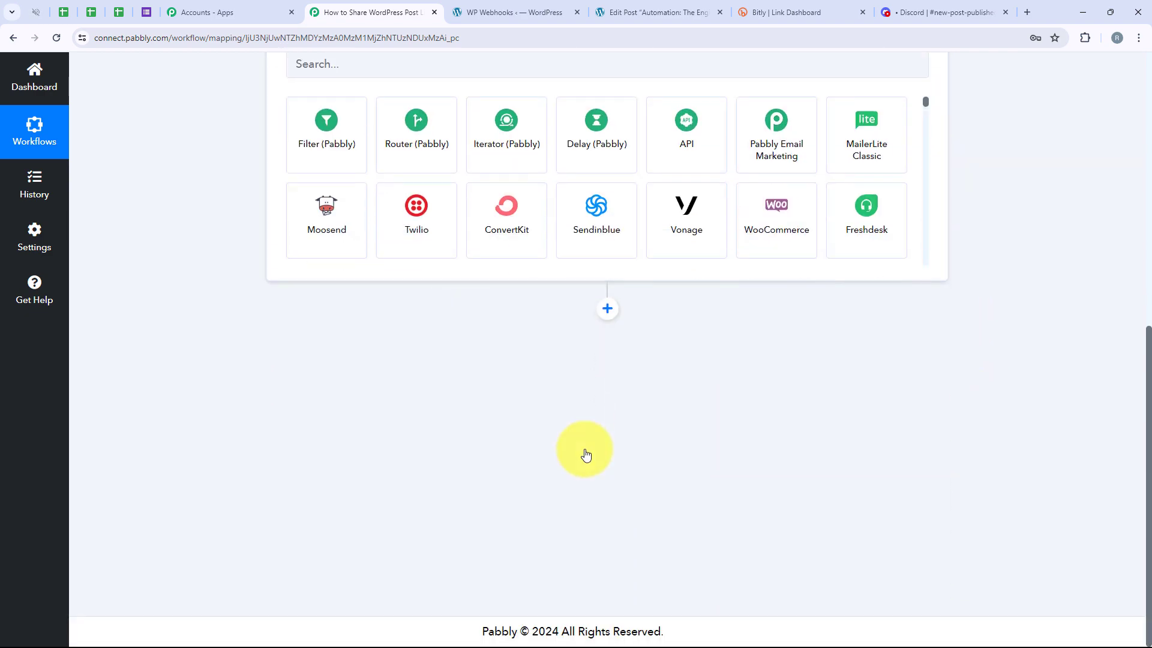
pyautogui.click(309, 306)
pyautogui.write('Bitly')
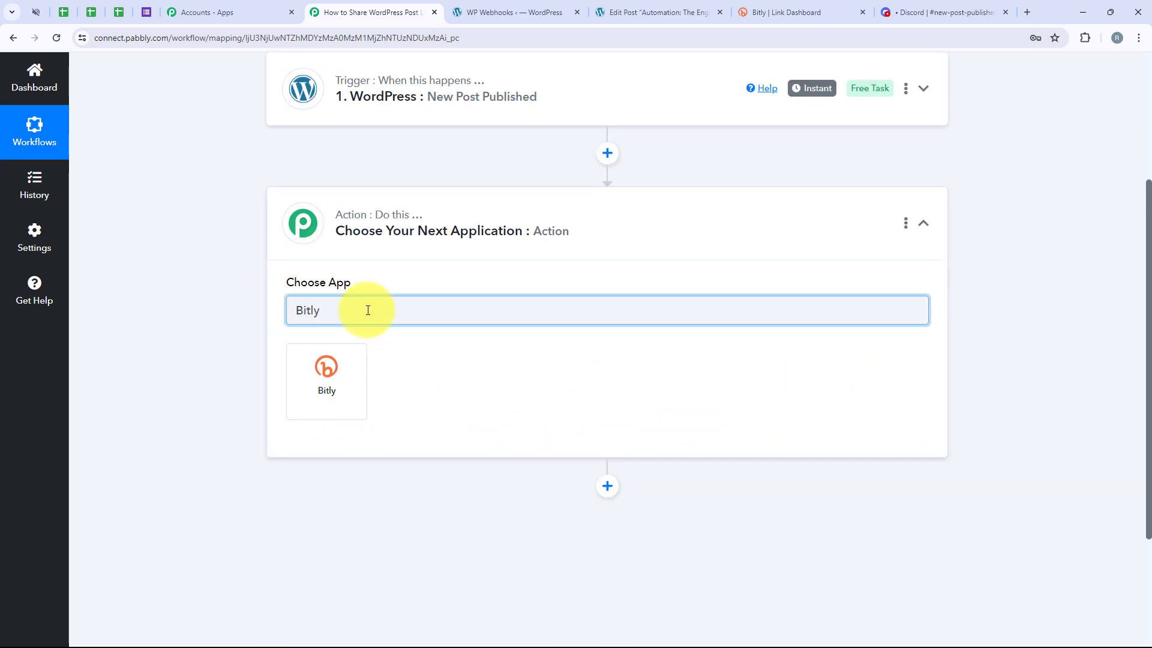
pyautogui.click(340, 388)
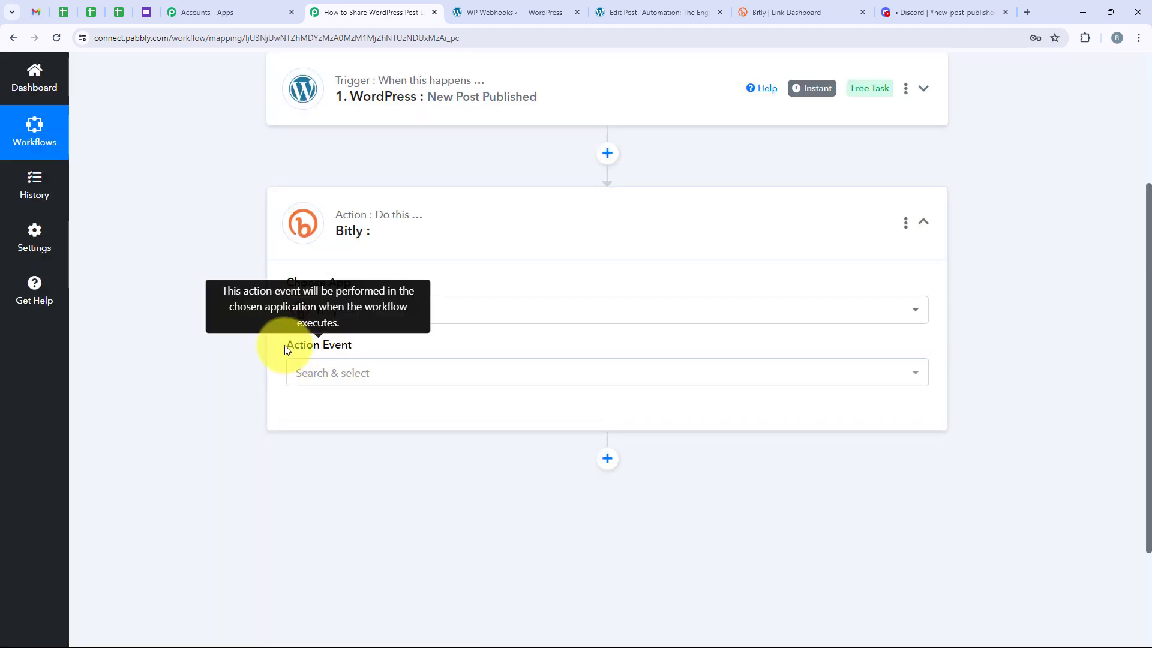
pyautogui.moveTo(284, 344); pyautogui.dragTo(366, 347)
pyautogui.click(372, 372)
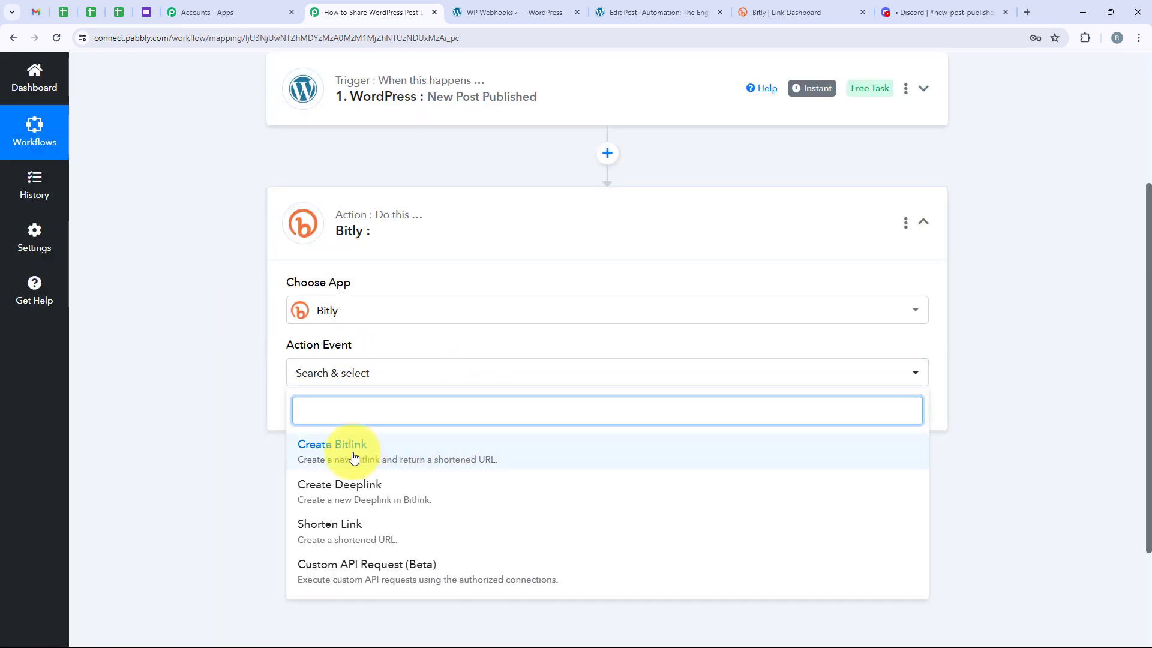
pyautogui.click(378, 450)
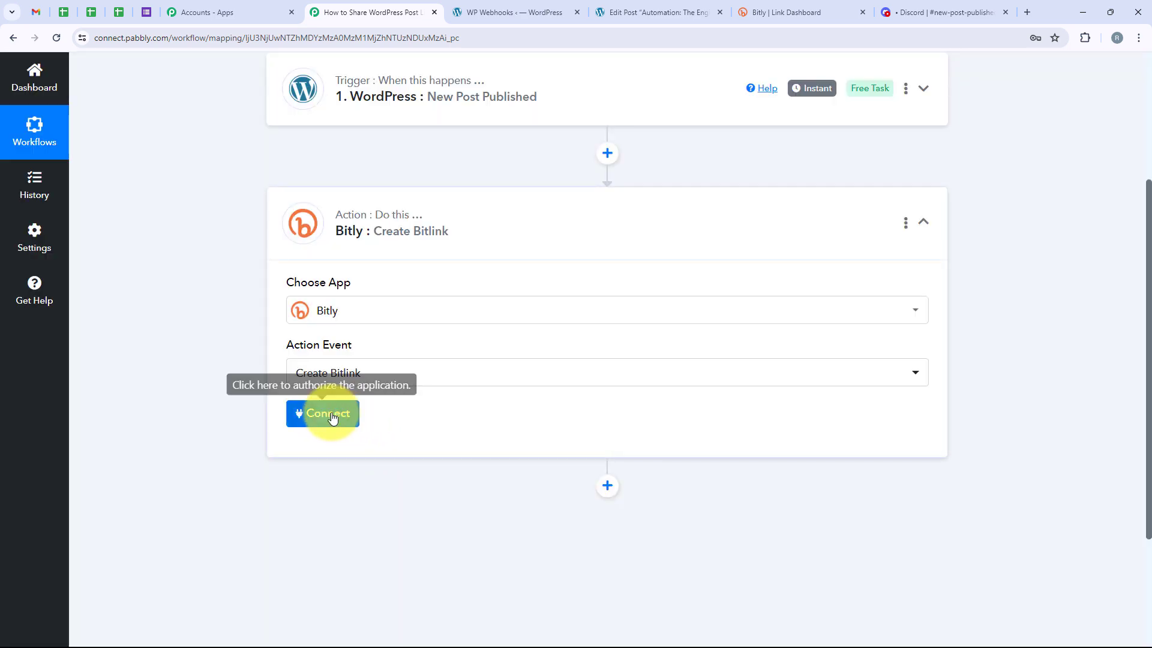
# Add a new Bitly connection for the action and authorize Pabbly to access the Bitly account
pyautogui.click(331, 415)
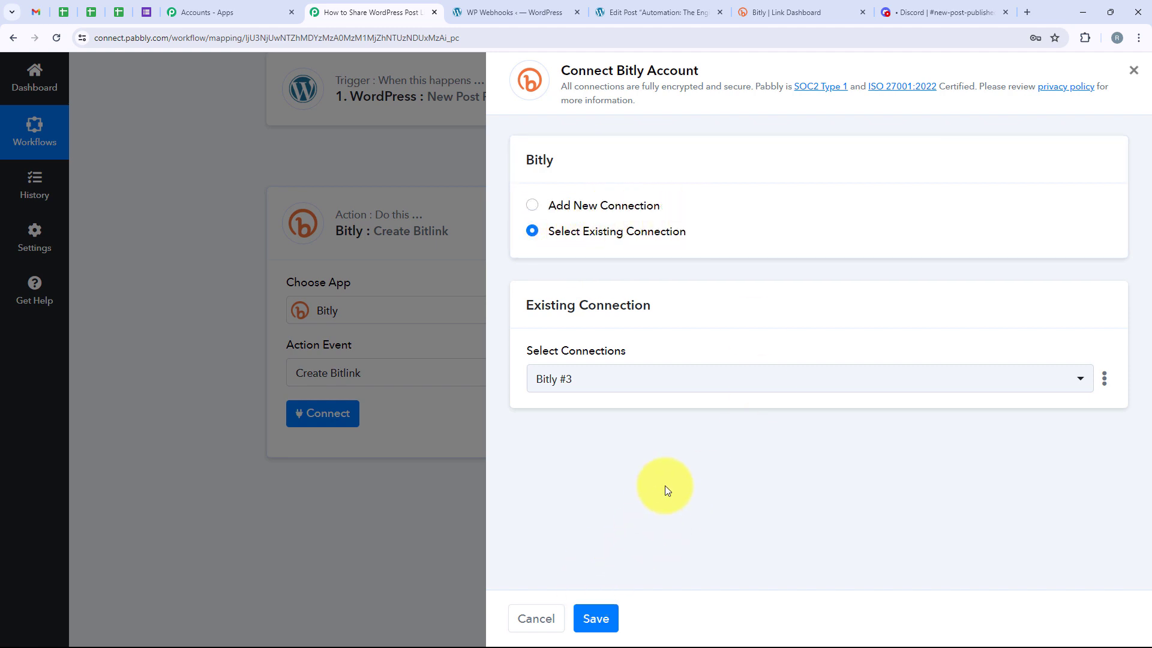
pyautogui.click(531, 205)
pyautogui.click(569, 410)
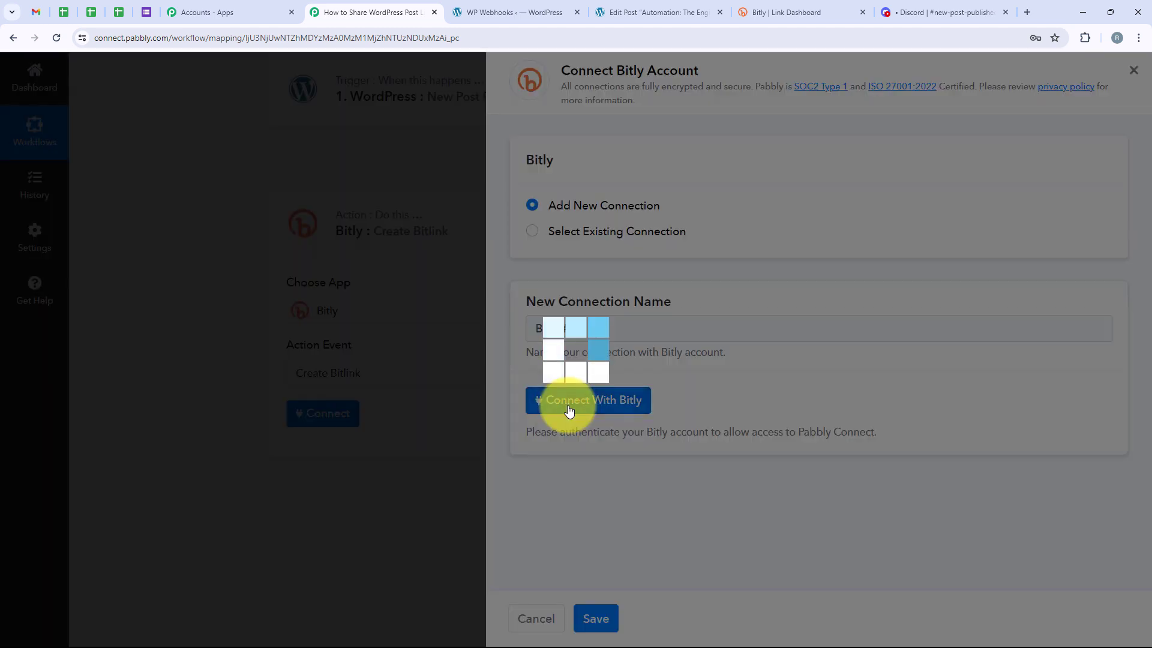
pyautogui.moveTo(297, 413); pyautogui.dragTo(296, 464)
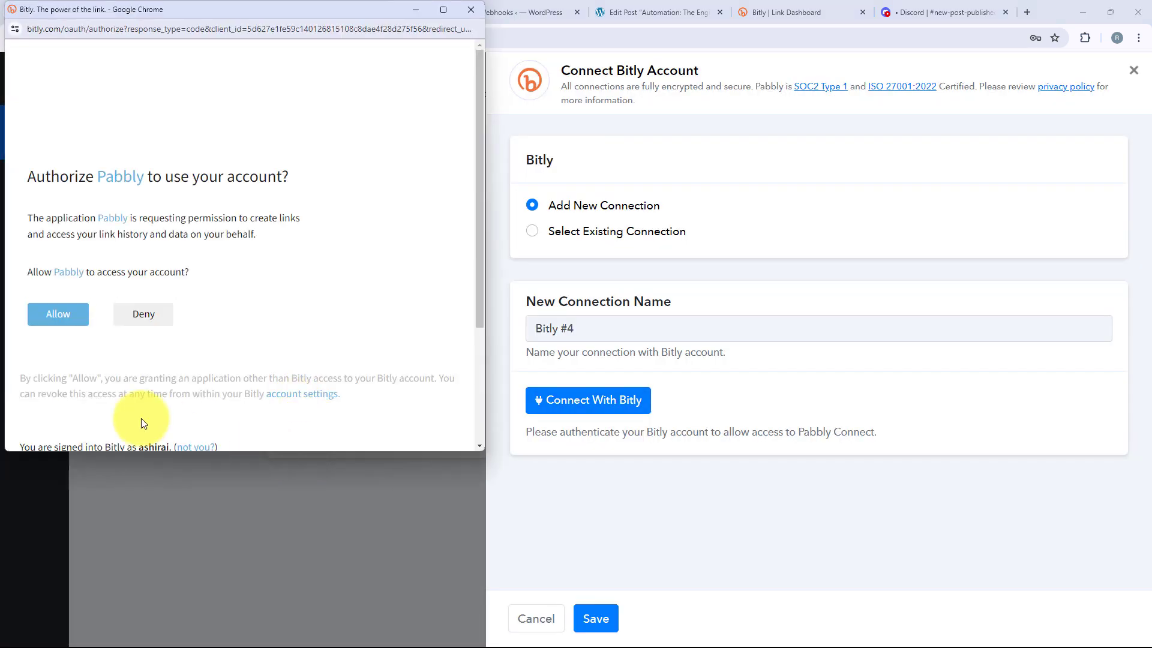
pyautogui.click(64, 319)
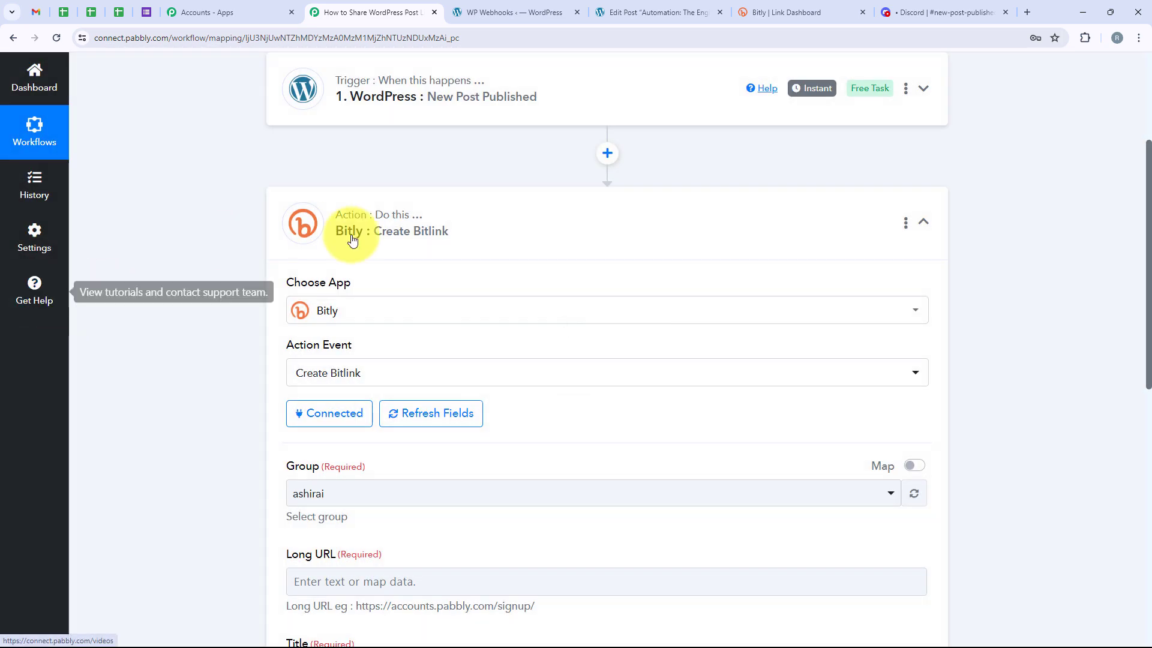
# Map the Bitlink's Long URL to the Post Permalink from the WordPress New Post Published trigger
pyautogui.scroll(-5, 318, 297)
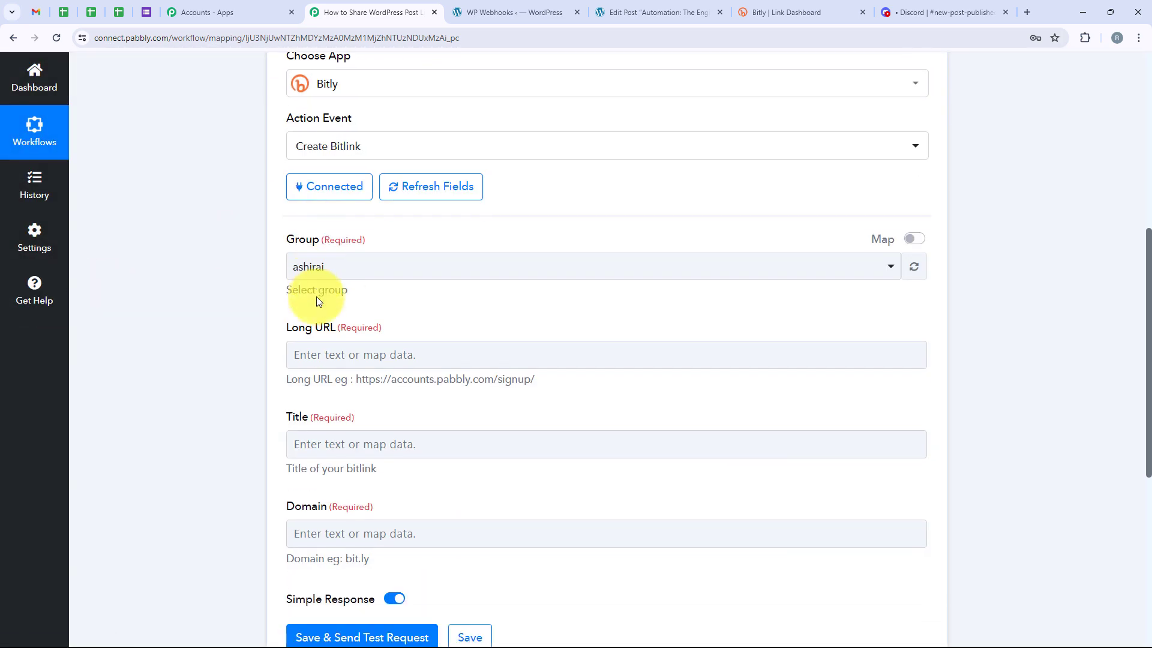
pyautogui.moveTo(277, 257); pyautogui.dragTo(334, 258)
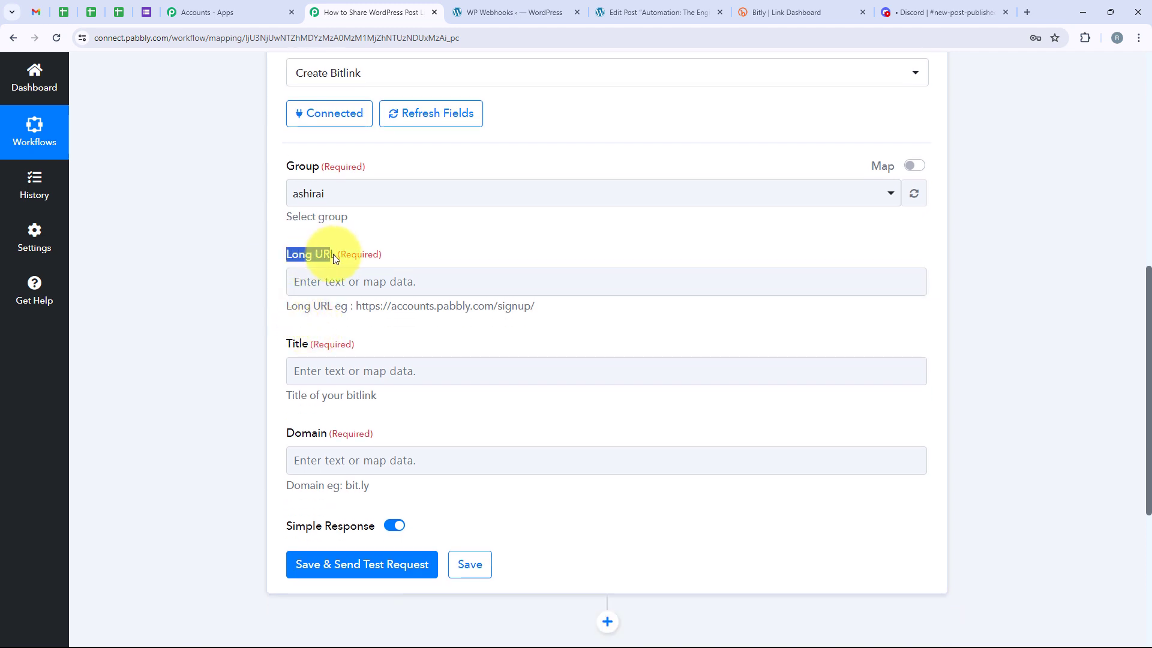
pyautogui.click(287, 354)
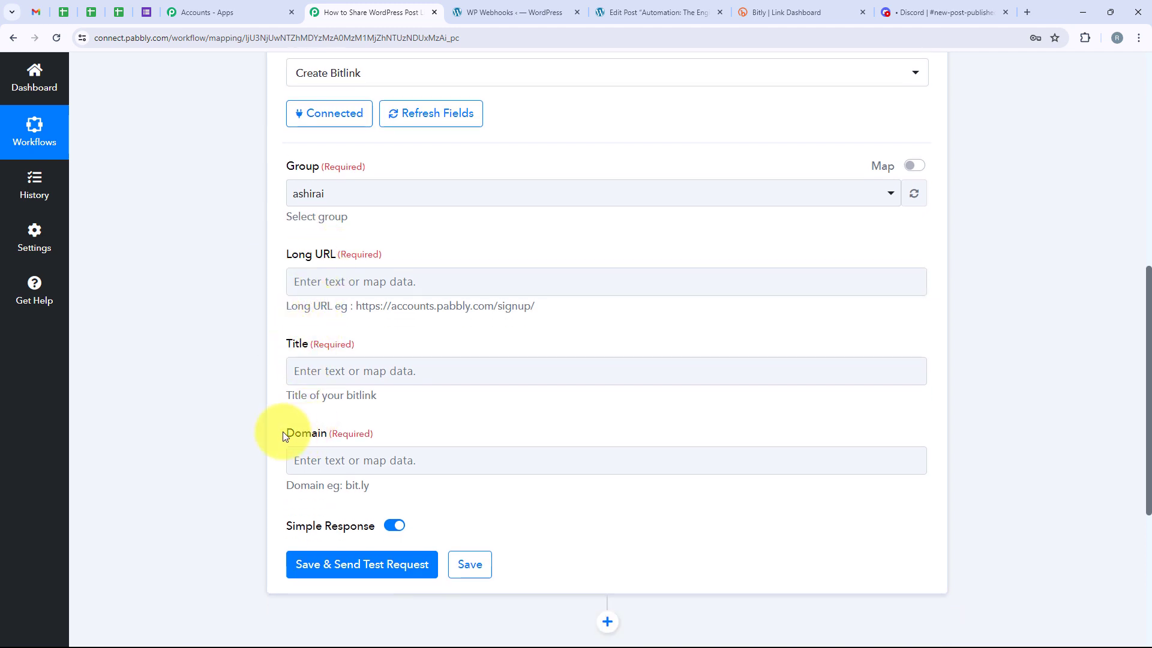
pyautogui.click(291, 277)
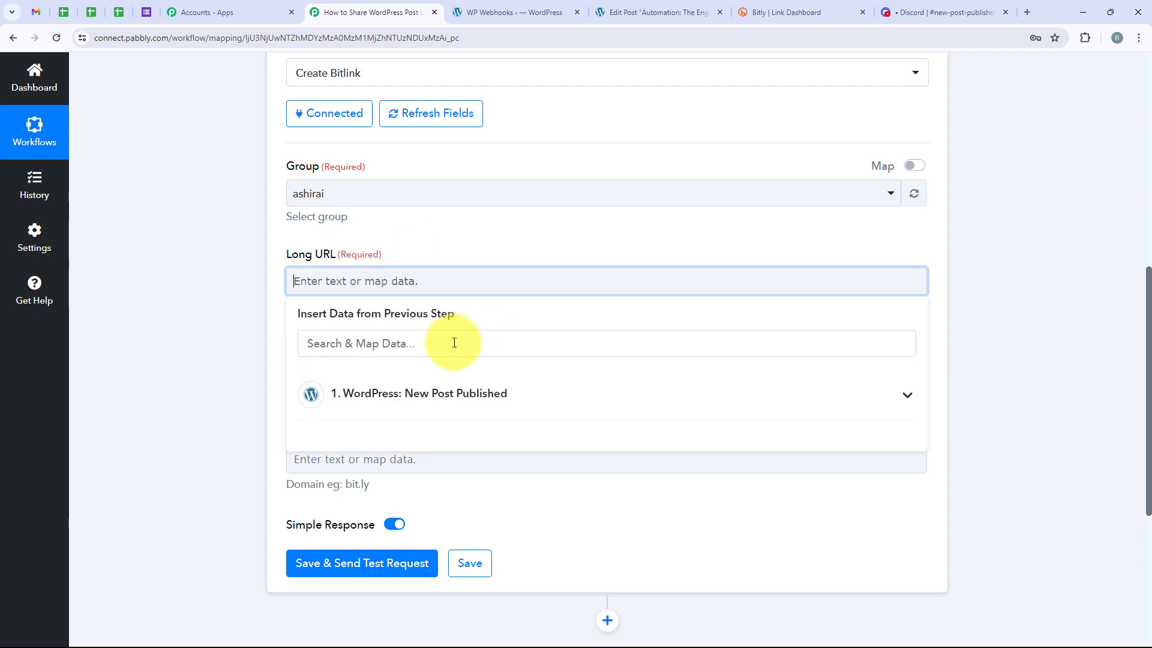
pyautogui.click(421, 394)
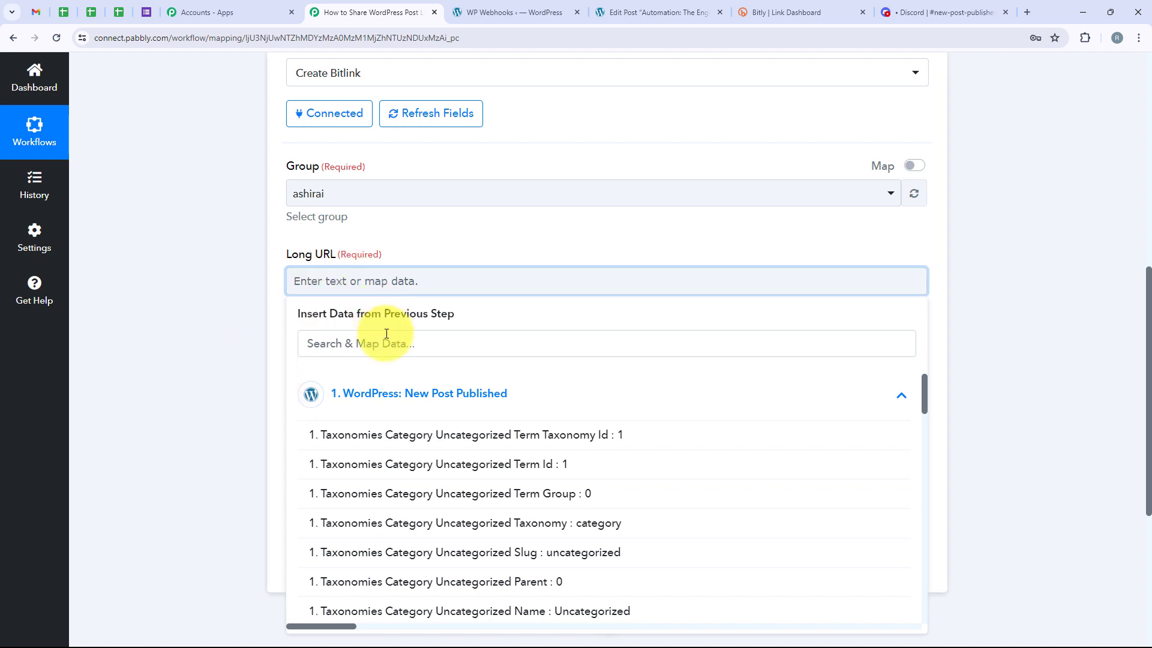
pyautogui.click(413, 343)
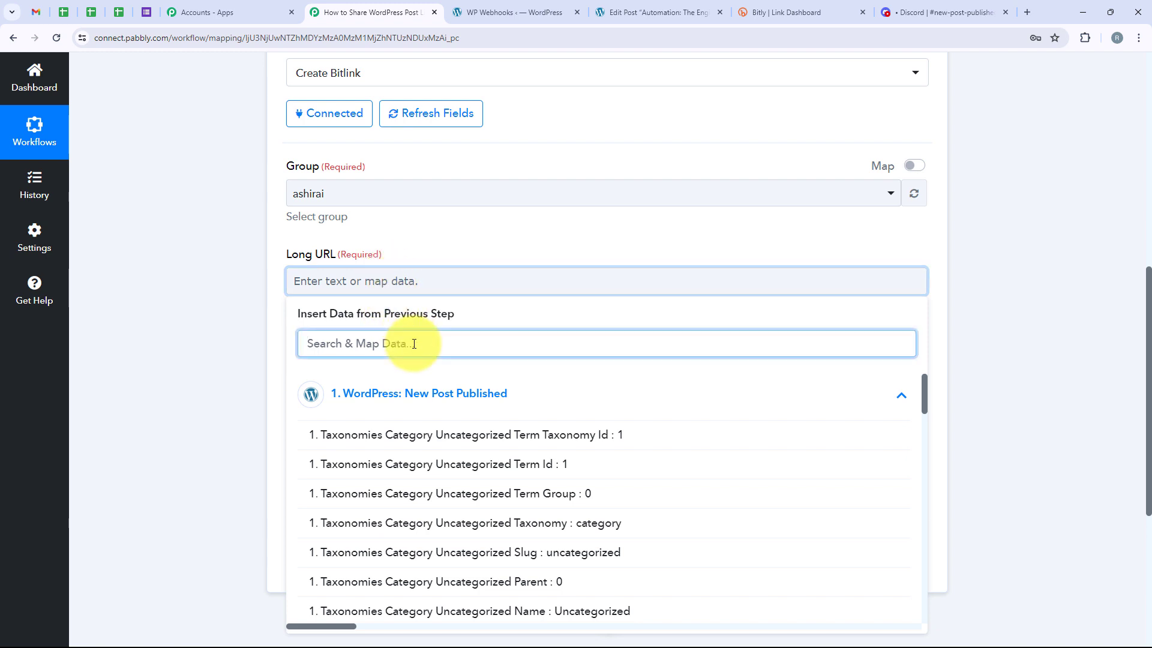
pyautogui.write('U')
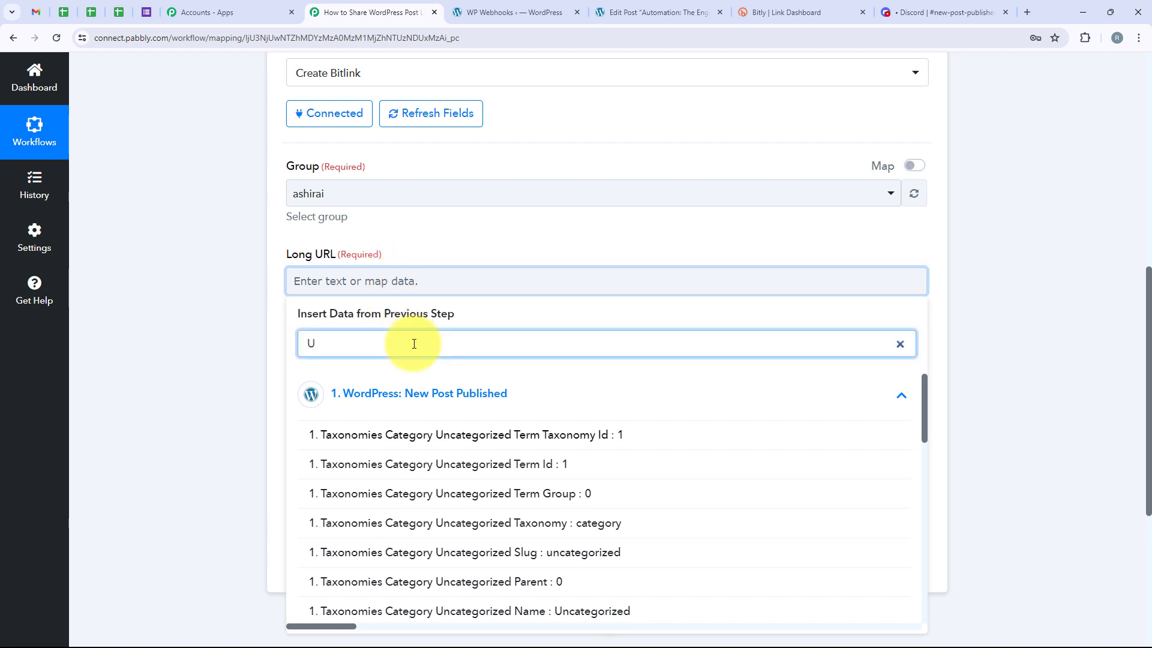
pyautogui.write('rl')
pyautogui.press('BackSpace')
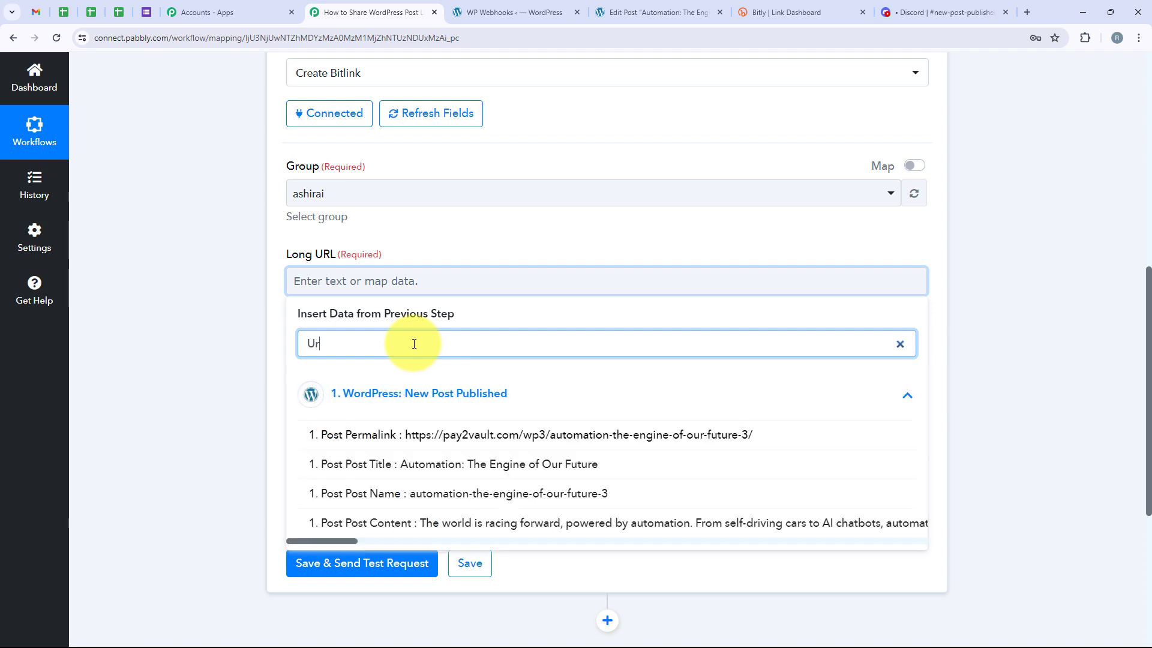
pyautogui.click(414, 433)
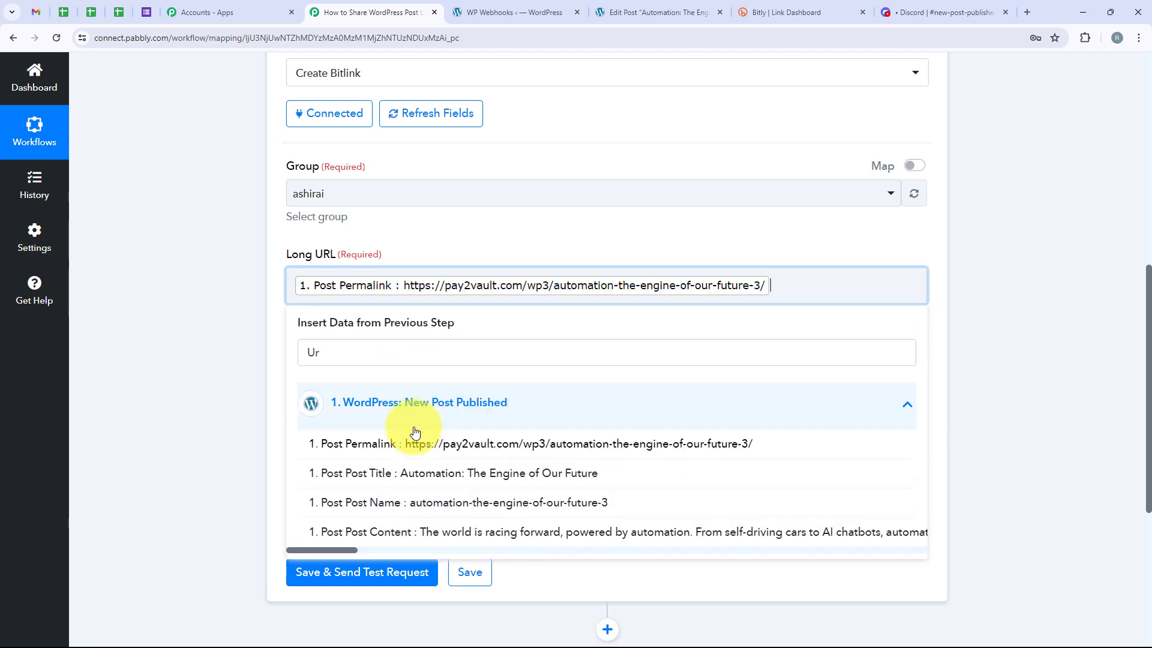
pyautogui.click(257, 393)
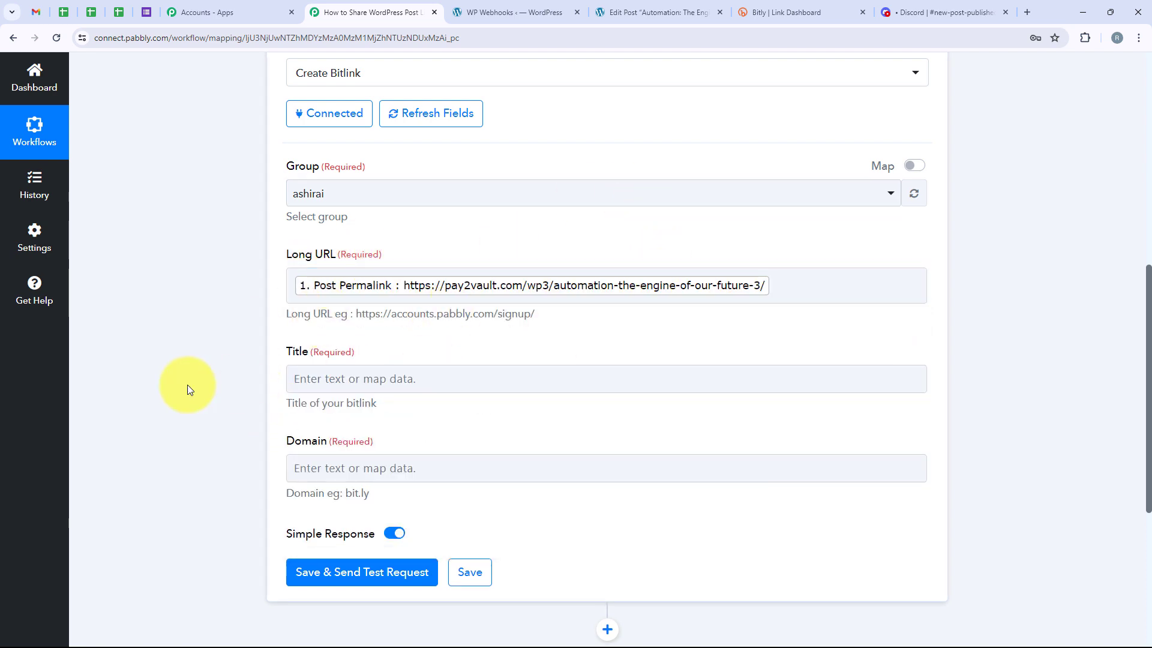
# Map the Bitlink's Title to the Post Post Title from the WordPress trigger data
pyautogui.click(327, 377)
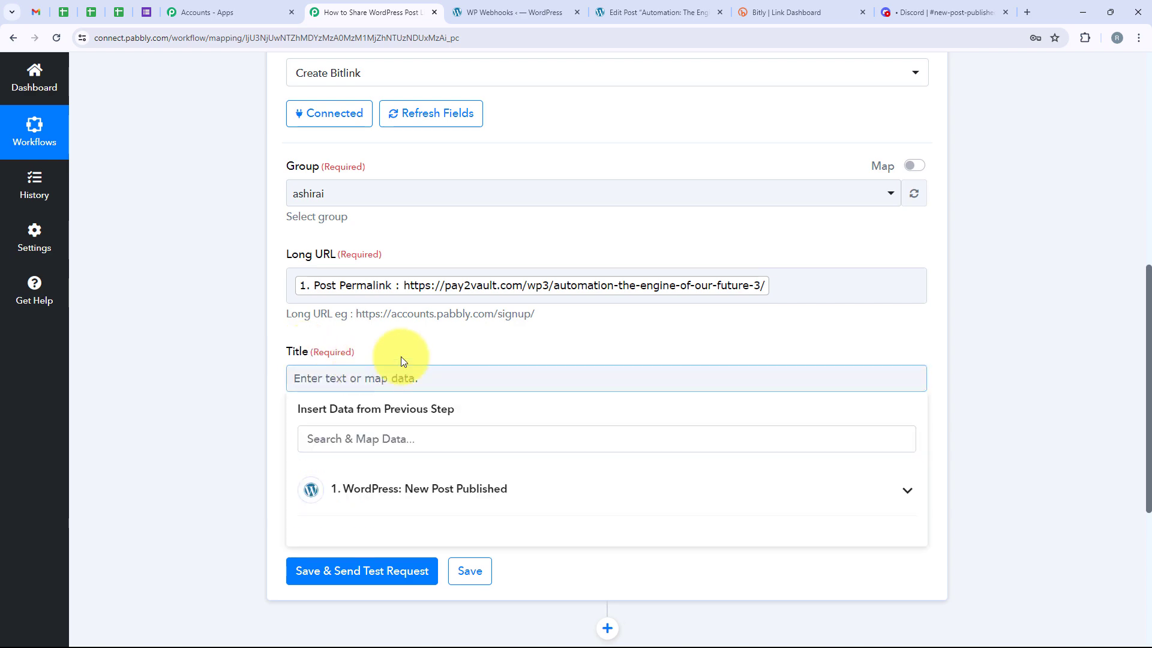
pyautogui.scroll(-1, 401, 360)
pyautogui.click(436, 427)
pyautogui.click(427, 384)
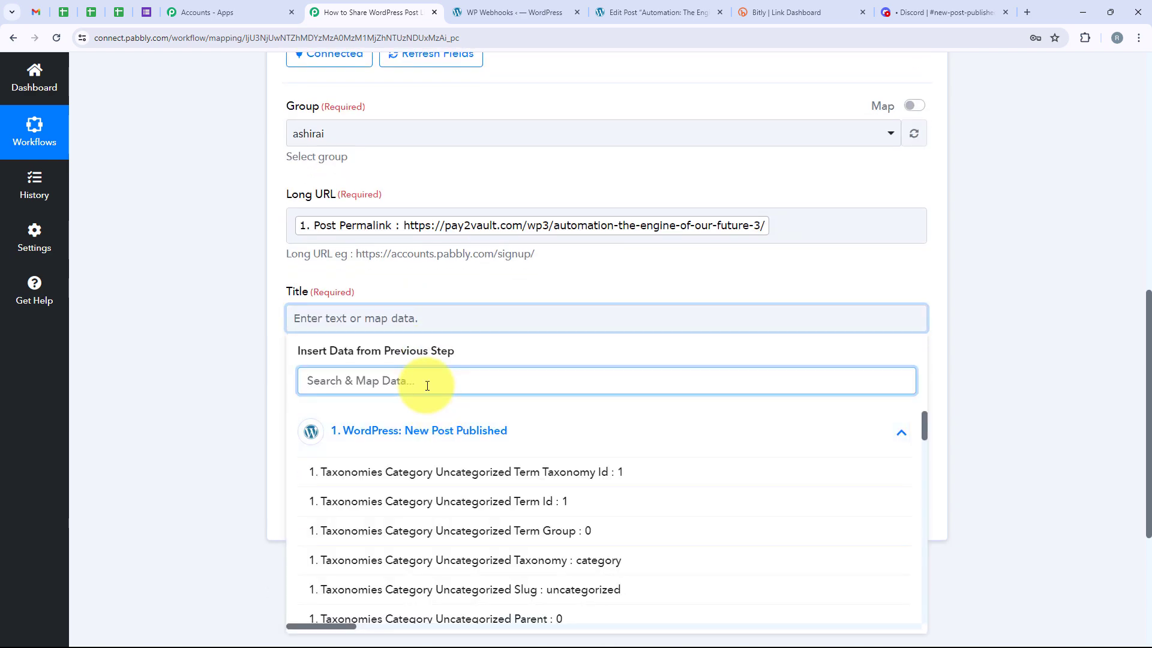
pyautogui.write('tit')
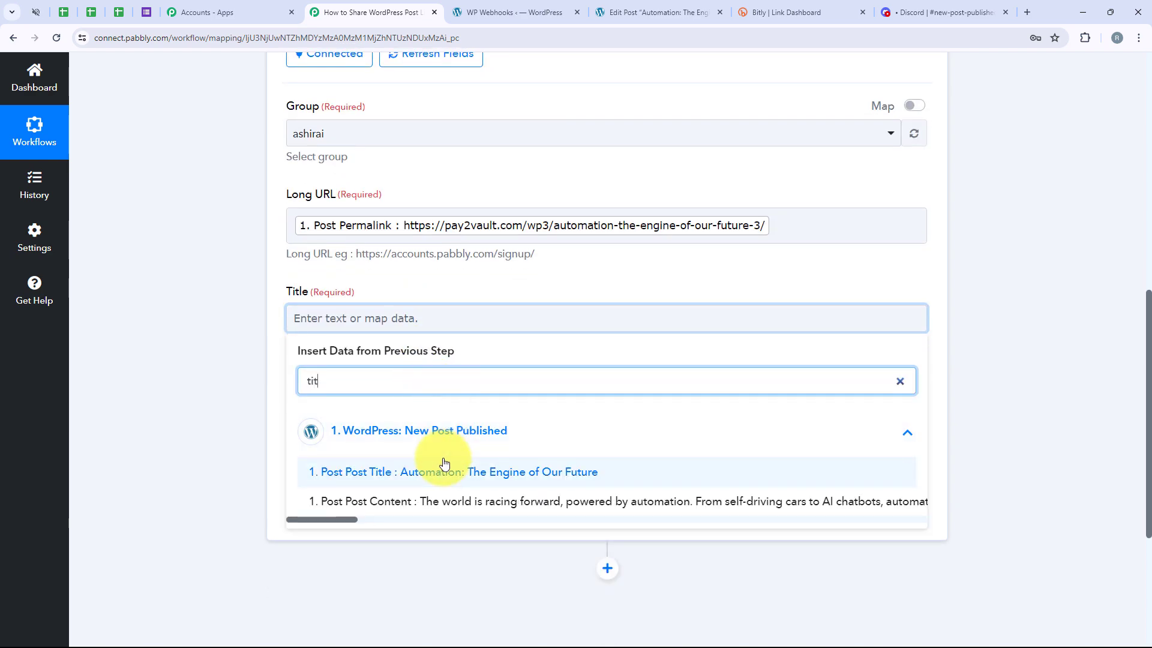
pyautogui.click(444, 472)
# Set the Bitlink's domain to bit.ly, and check the Bitly dashboard in its browser tab before returning to the workflow
pyautogui.moveTo(278, 385); pyautogui.dragTo(319, 396)
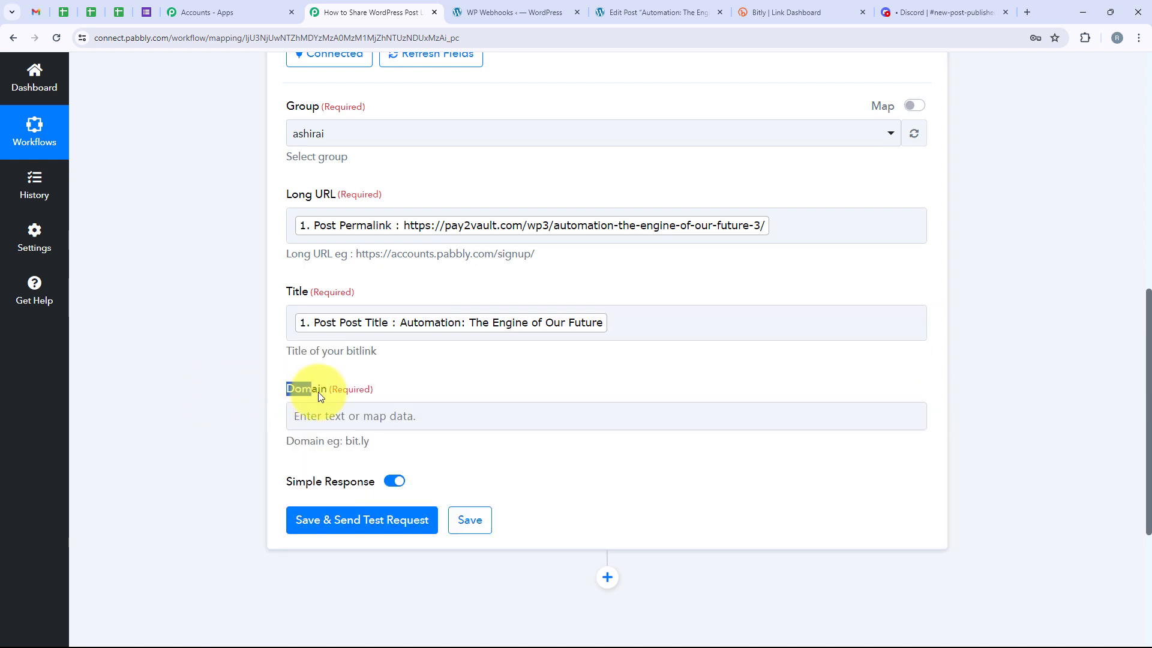
pyautogui.click(336, 414)
pyautogui.scroll(-1, 358, 353)
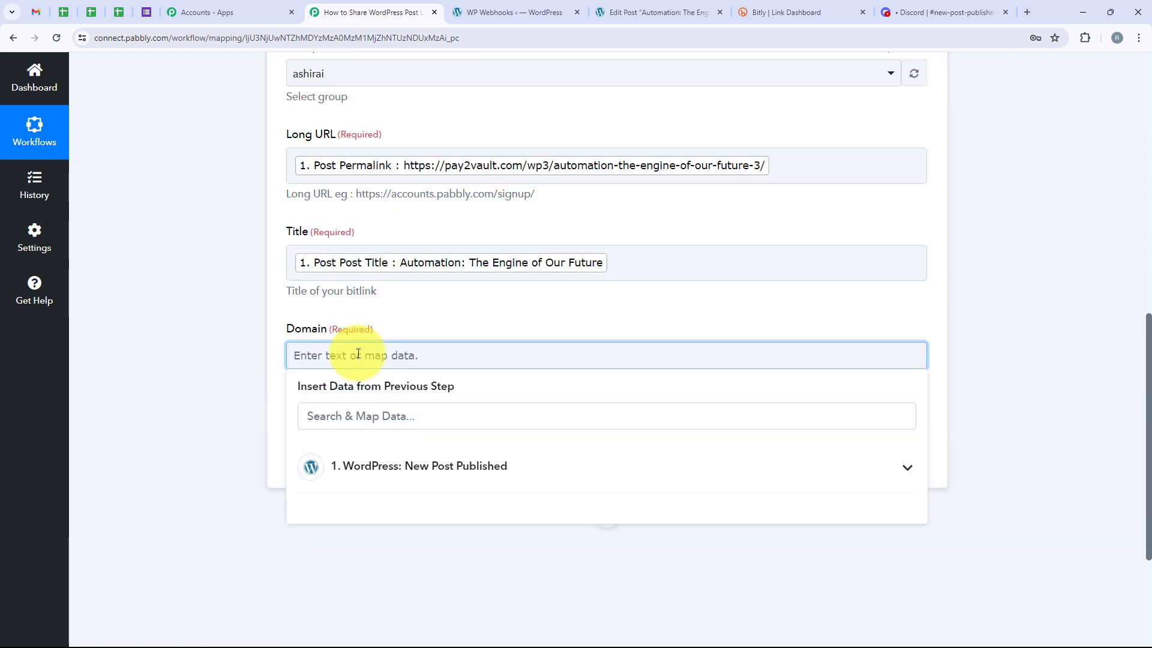
pyautogui.write('bit')
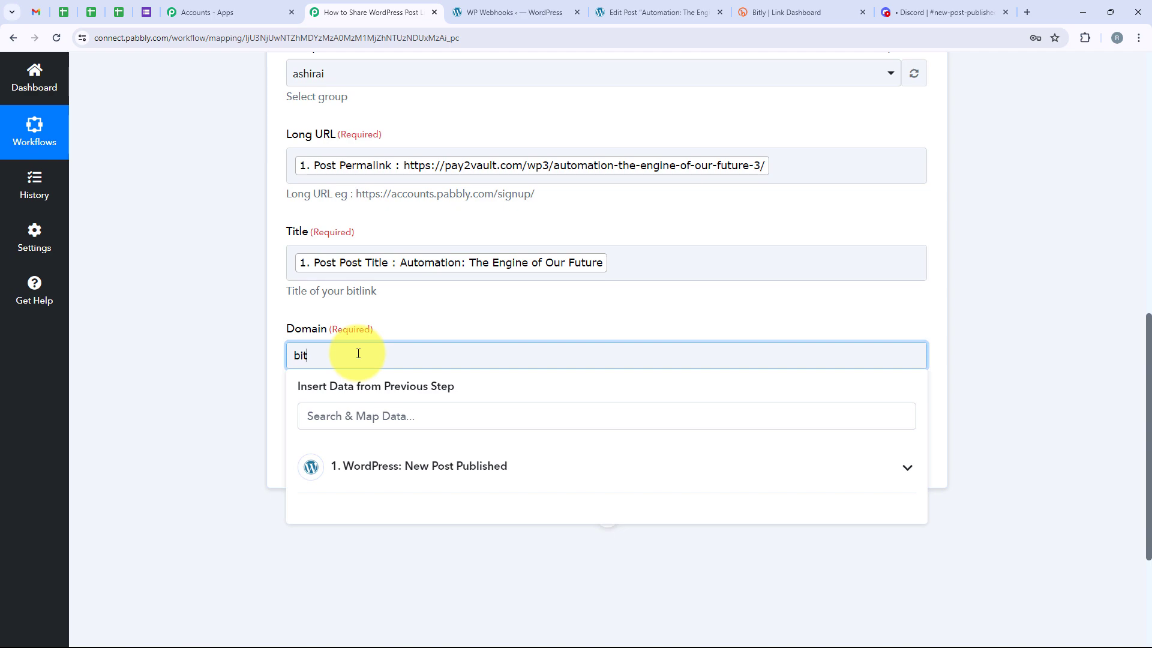
pyautogui.write('.ly')
pyautogui.doubleClick(334, 358)
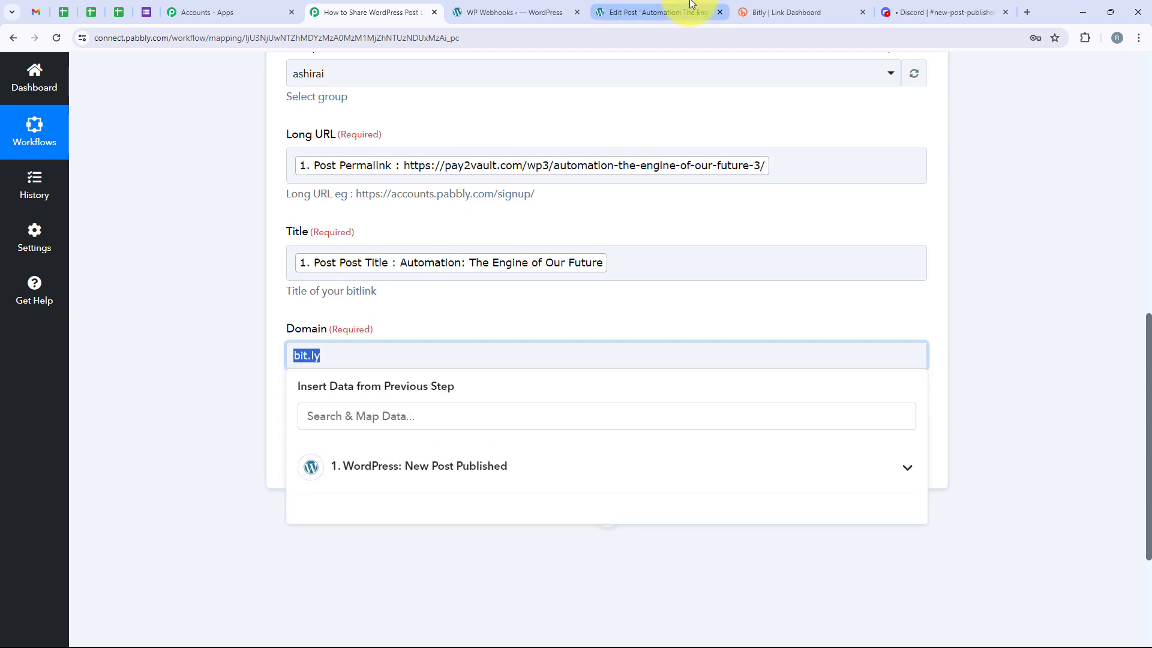
pyautogui.click(791, 12)
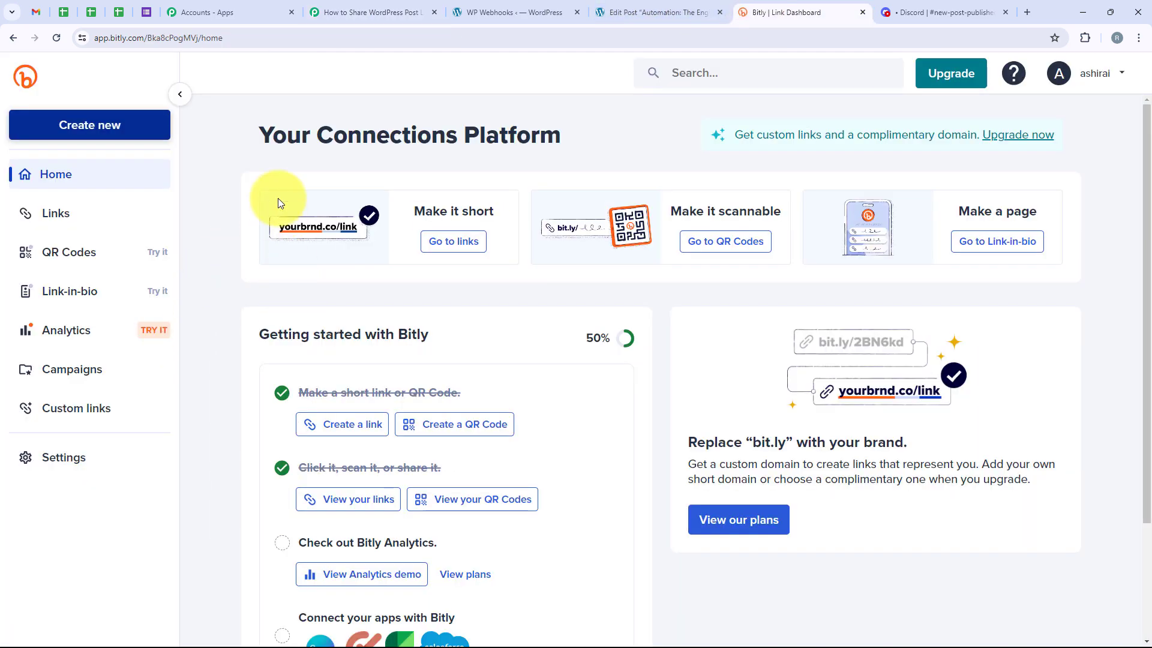
pyautogui.click(369, 11)
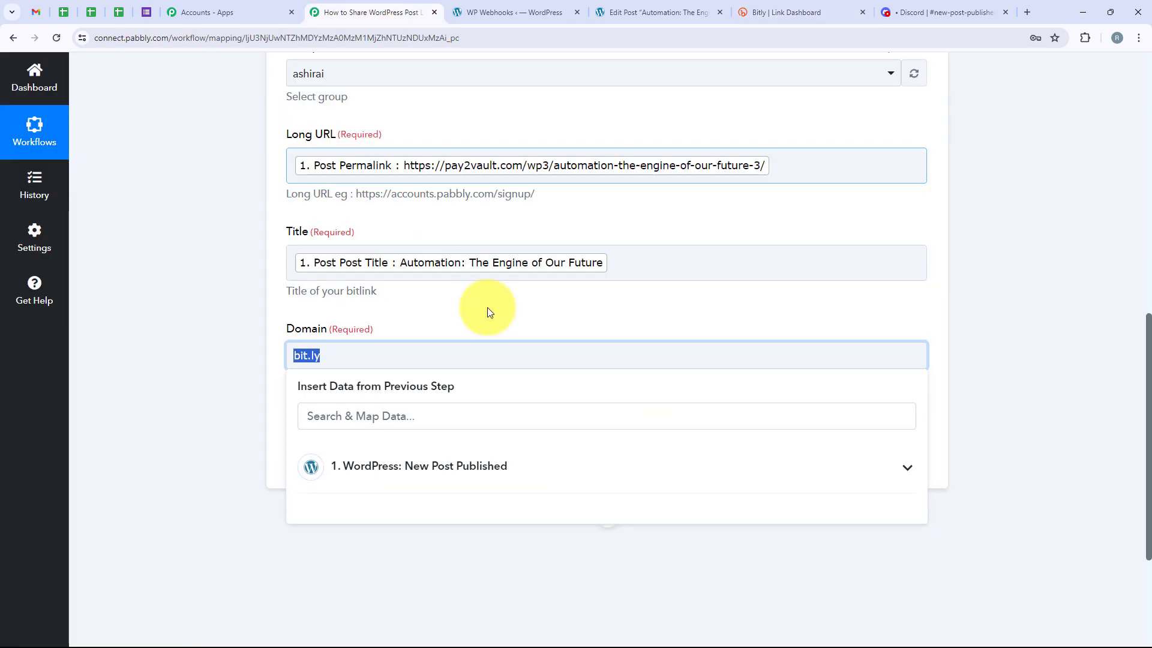
pyautogui.click(263, 360)
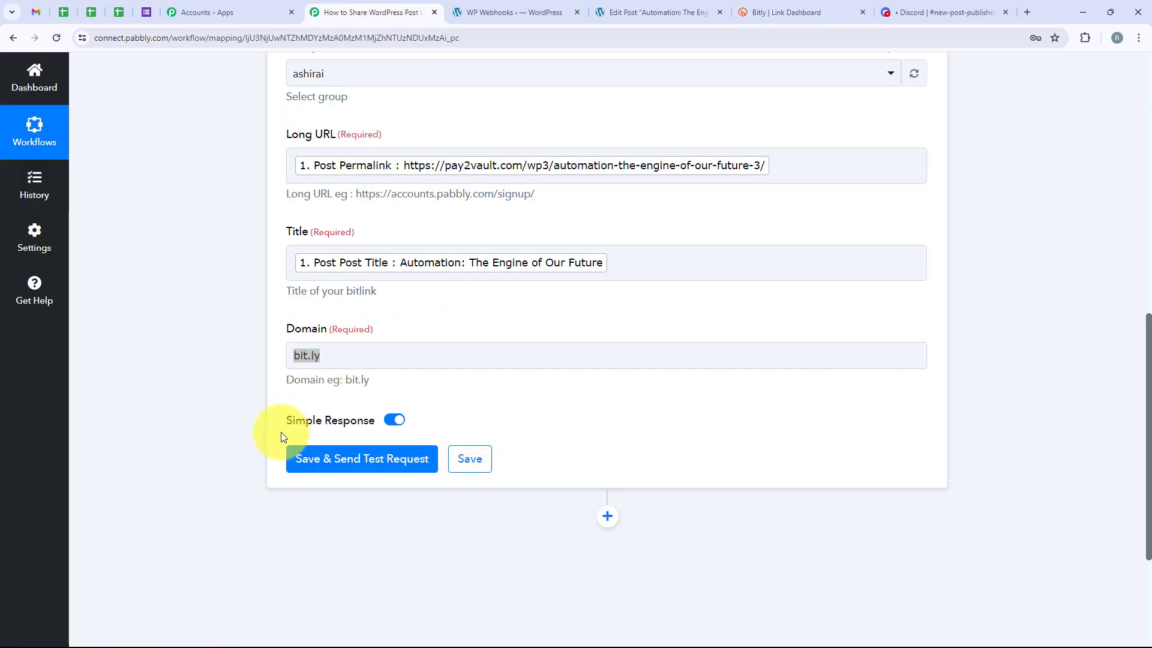
# Save the Create Bitlink action with a test request and review the short link in the received response
pyautogui.click(324, 460)
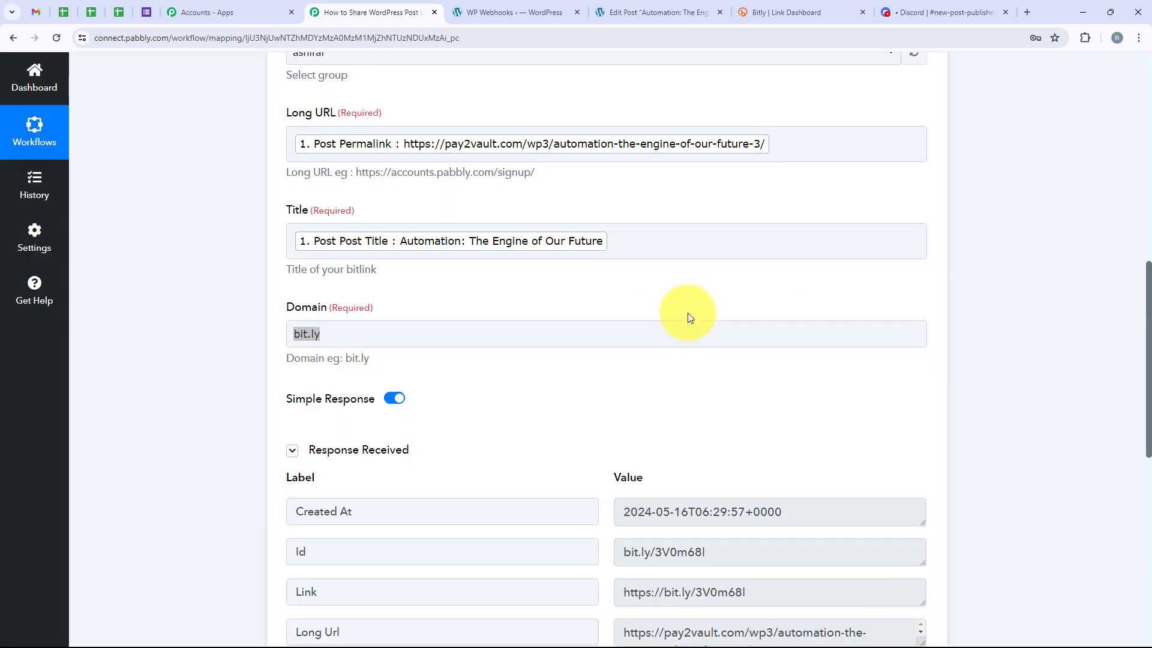
pyautogui.scroll(-5, 690, 312)
pyautogui.scroll(2, 758, 484)
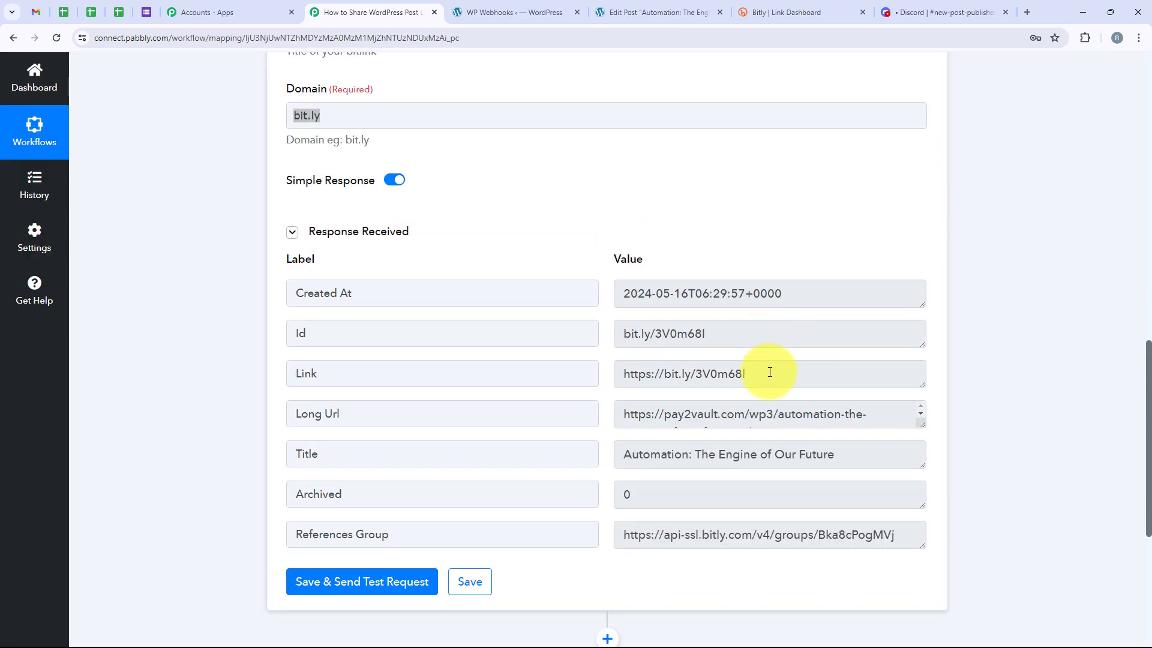
# Examine the short link and the full long URL in the Bitly response, and add a Discord action step after Create Bitlink
pyautogui.moveTo(770, 372); pyautogui.dragTo(629, 373)
pyautogui.moveTo(917, 424); pyautogui.dragTo(921, 517)
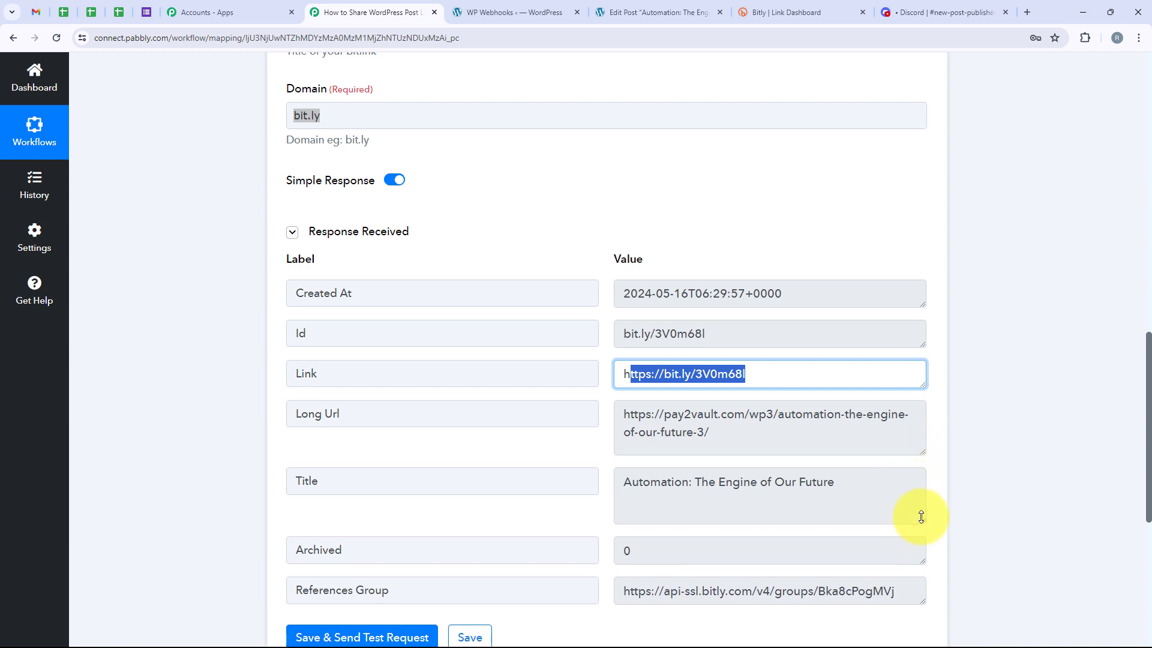
pyautogui.click(1004, 358)
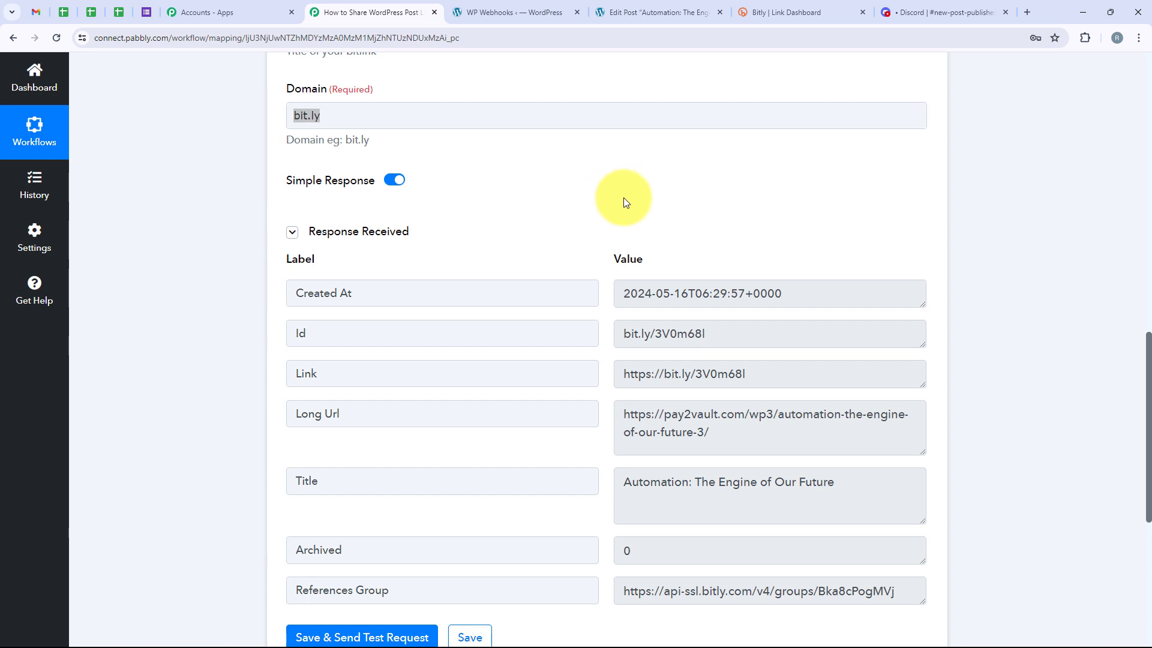
pyautogui.scroll(-6, 624, 197)
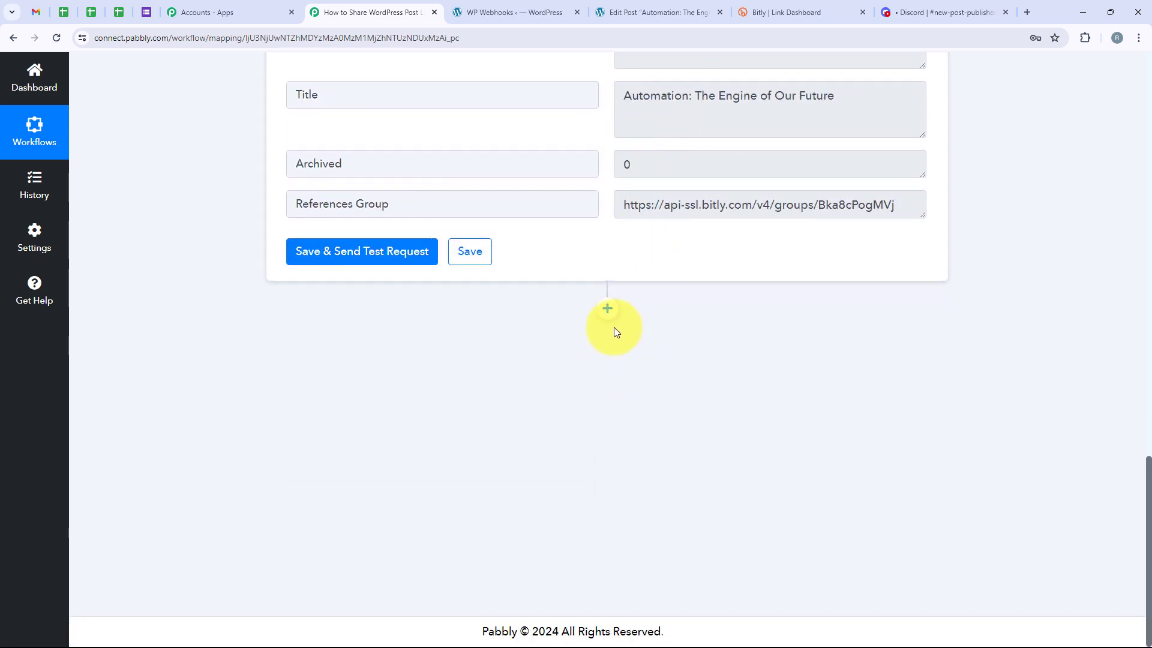
pyautogui.click(607, 308)
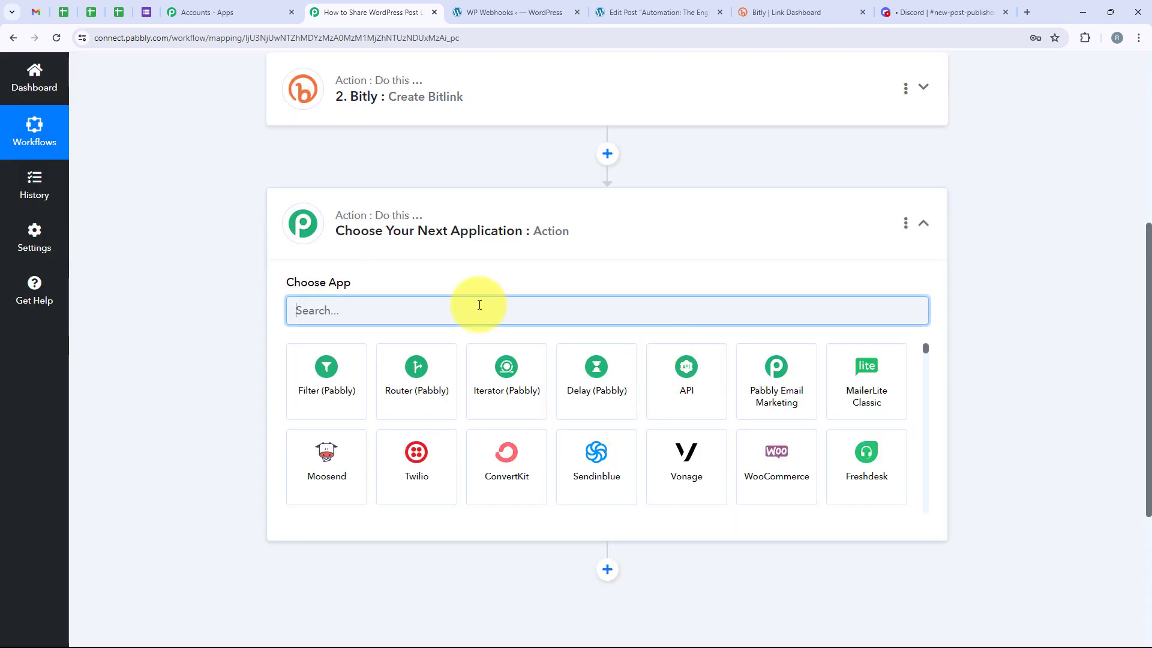
pyautogui.write('Dis')
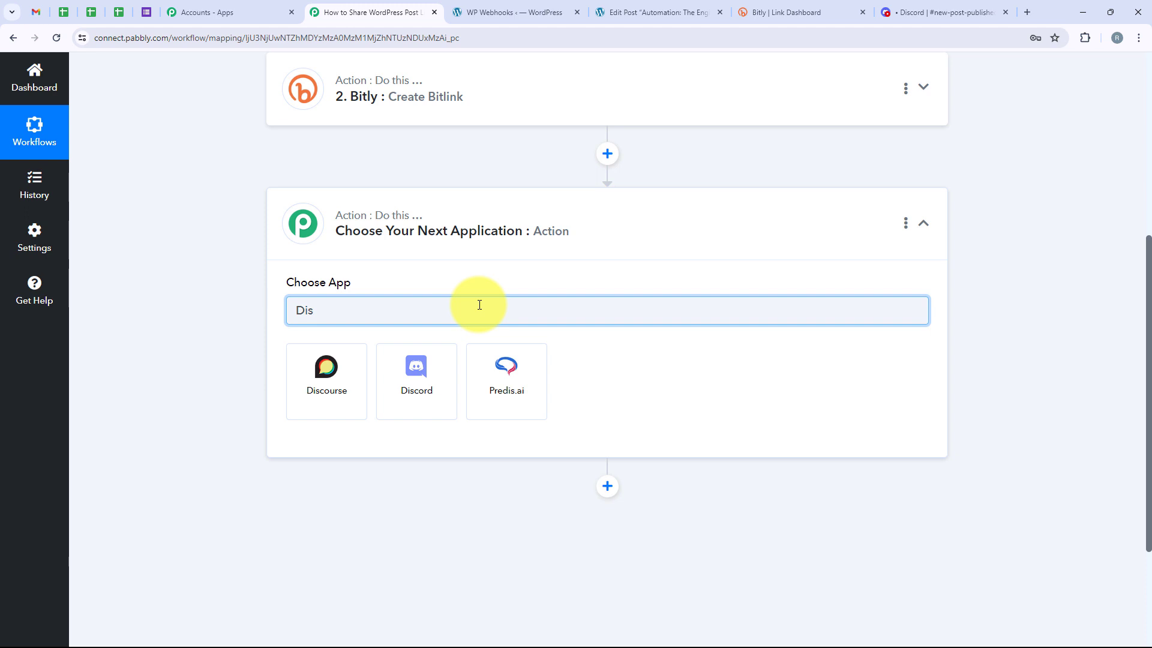
pyautogui.write('or')
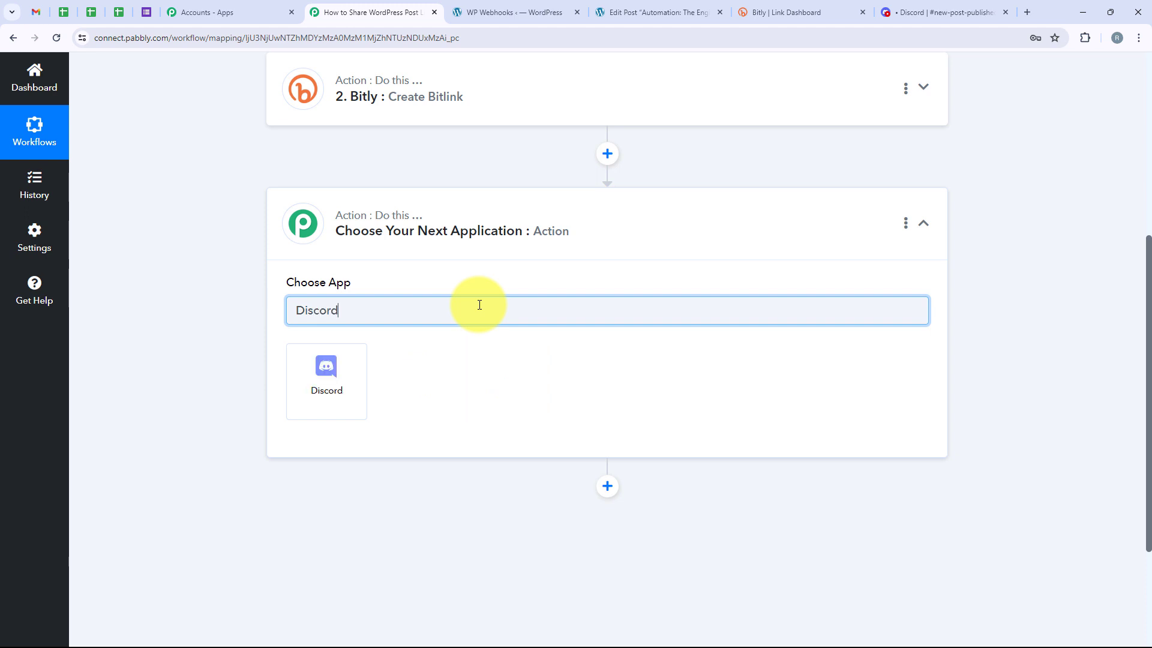
pyautogui.write('d')
pyautogui.doubleClick(300, 307)
pyautogui.click(357, 389)
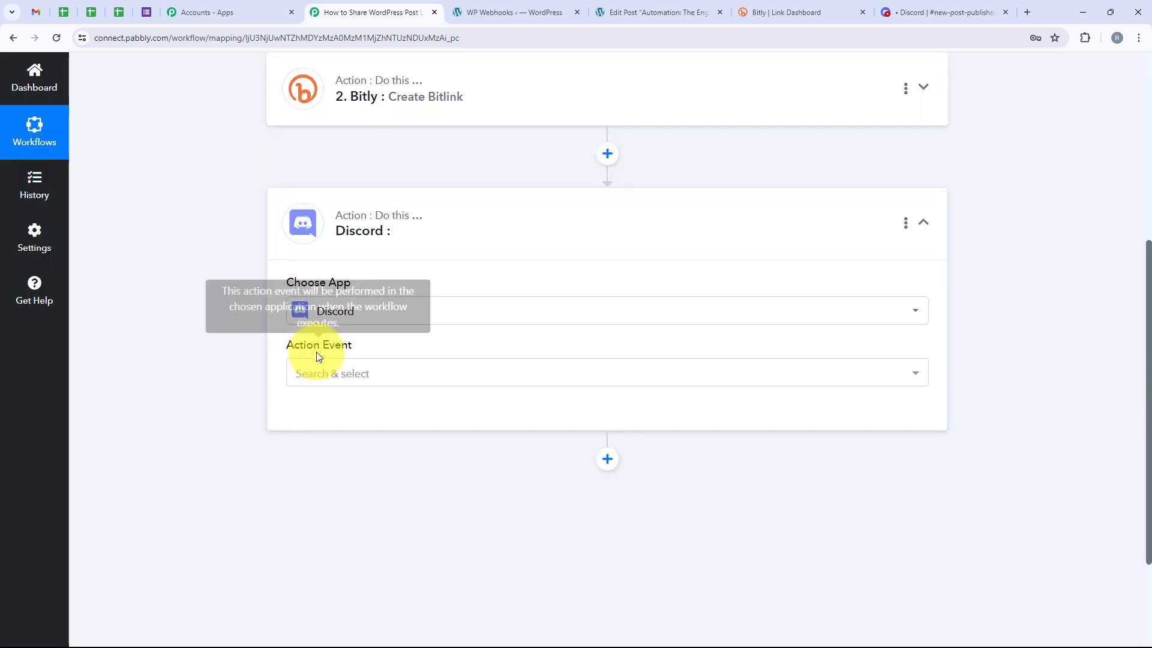
# Set the Discord action event to Send Channel Message (HTML) and connect it
pyautogui.click(314, 369)
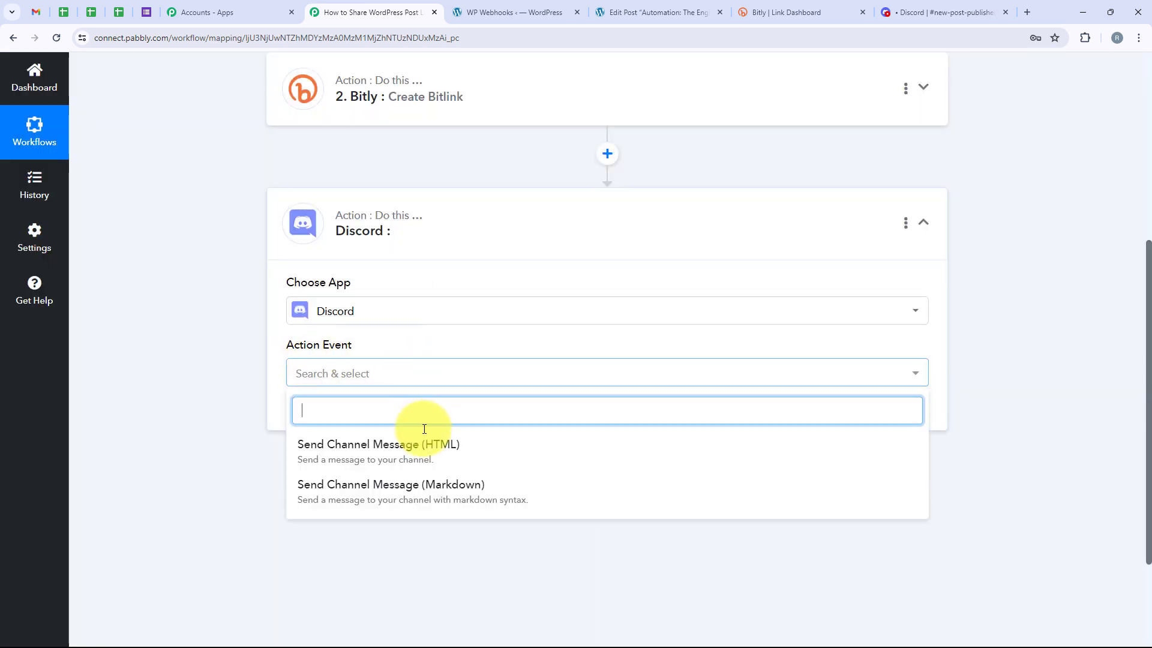
pyautogui.click(473, 443)
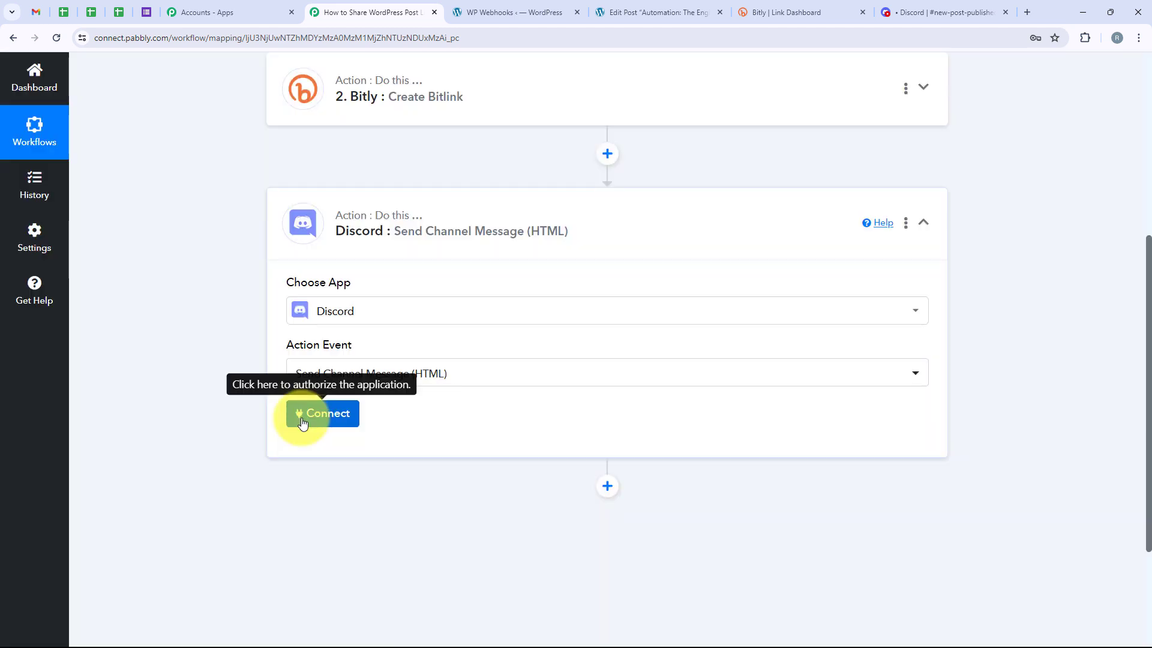
pyautogui.click(305, 414)
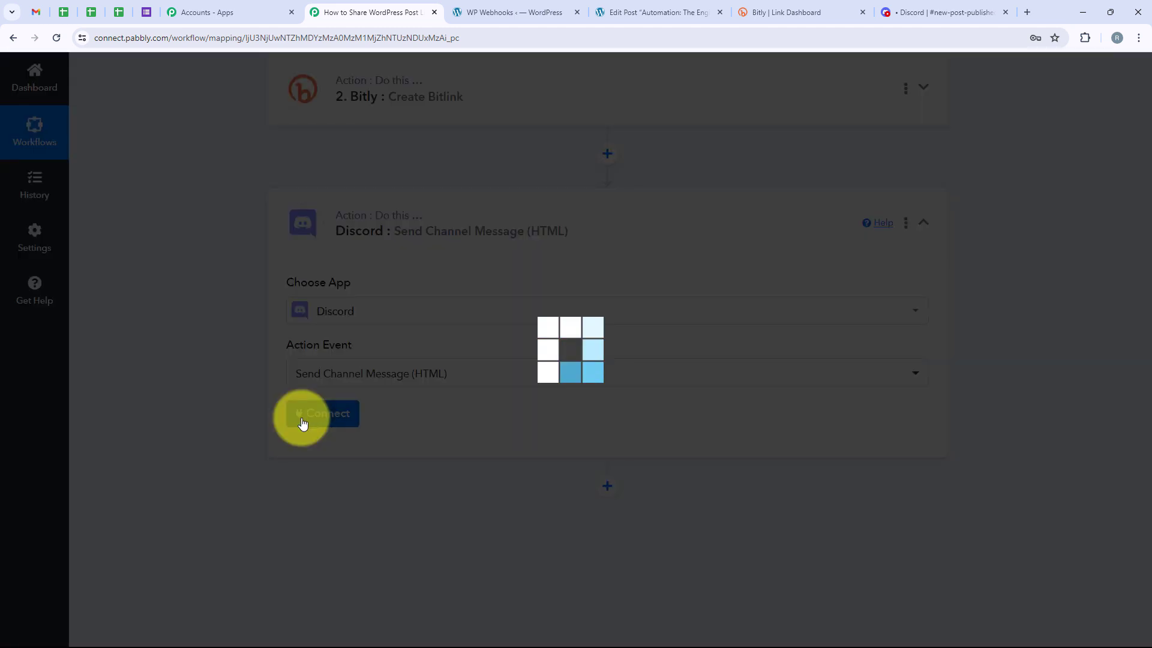
pyautogui.scroll(-3, 447, 428)
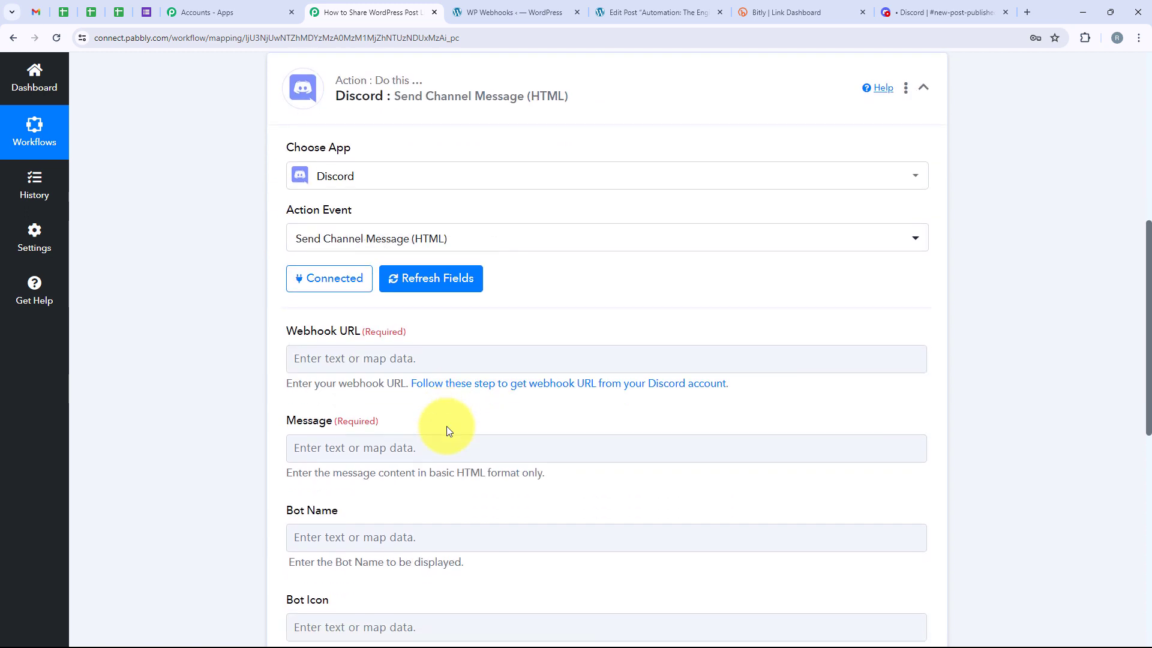
# Make the required Webhook URL field active, and in Discord show the webhooks in the Pabbly Marketing Team Channel server's integration settings
pyautogui.moveTo(289, 286); pyautogui.dragTo(359, 286)
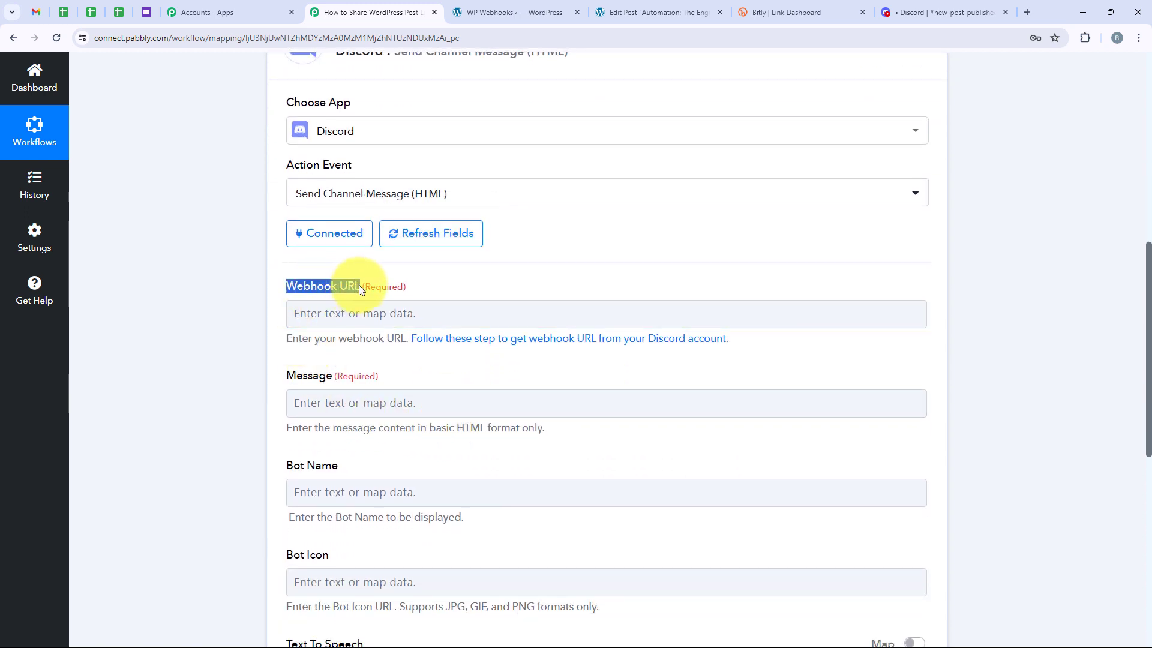
pyautogui.click(452, 313)
pyautogui.click(939, 12)
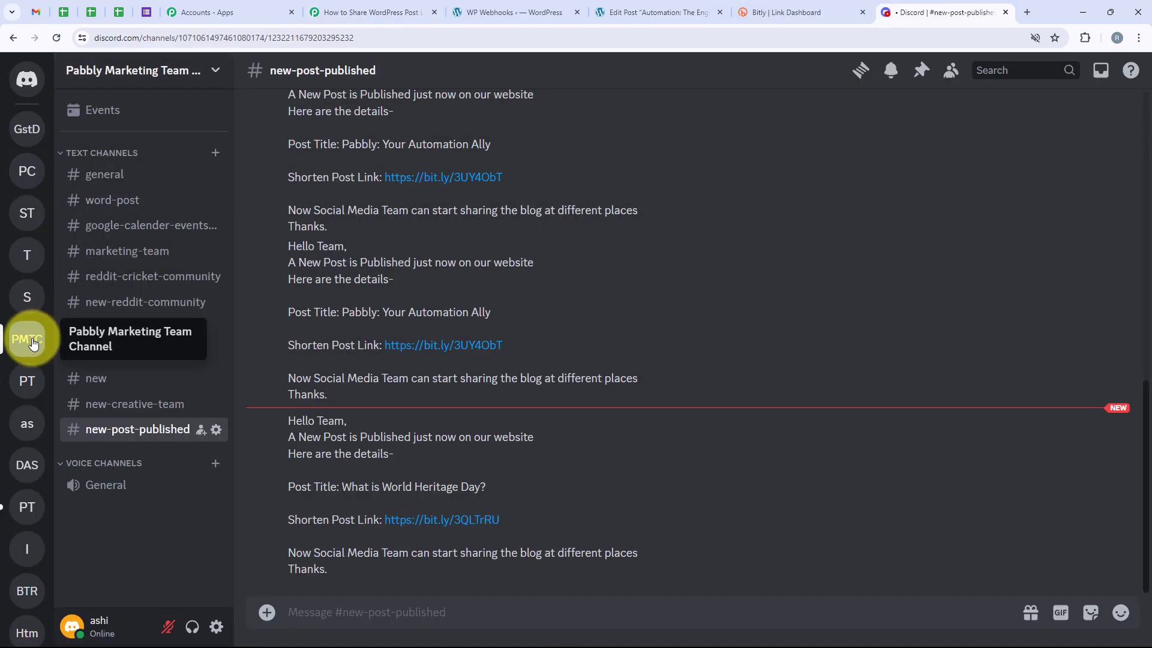
pyautogui.click(218, 72)
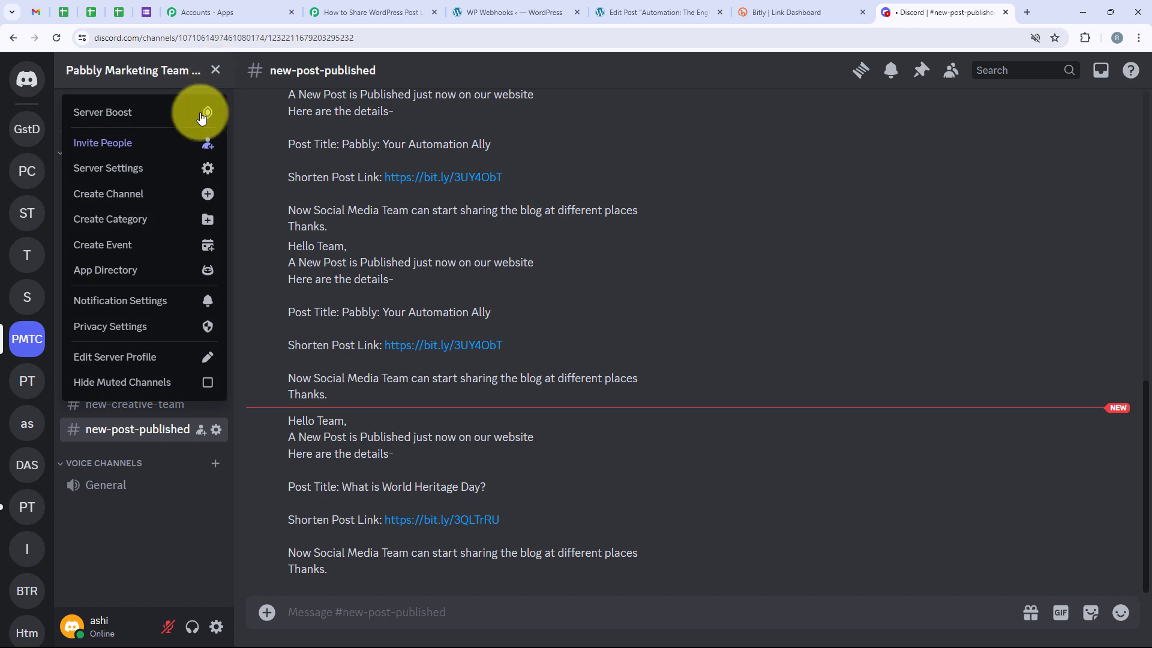
pyautogui.click(188, 175)
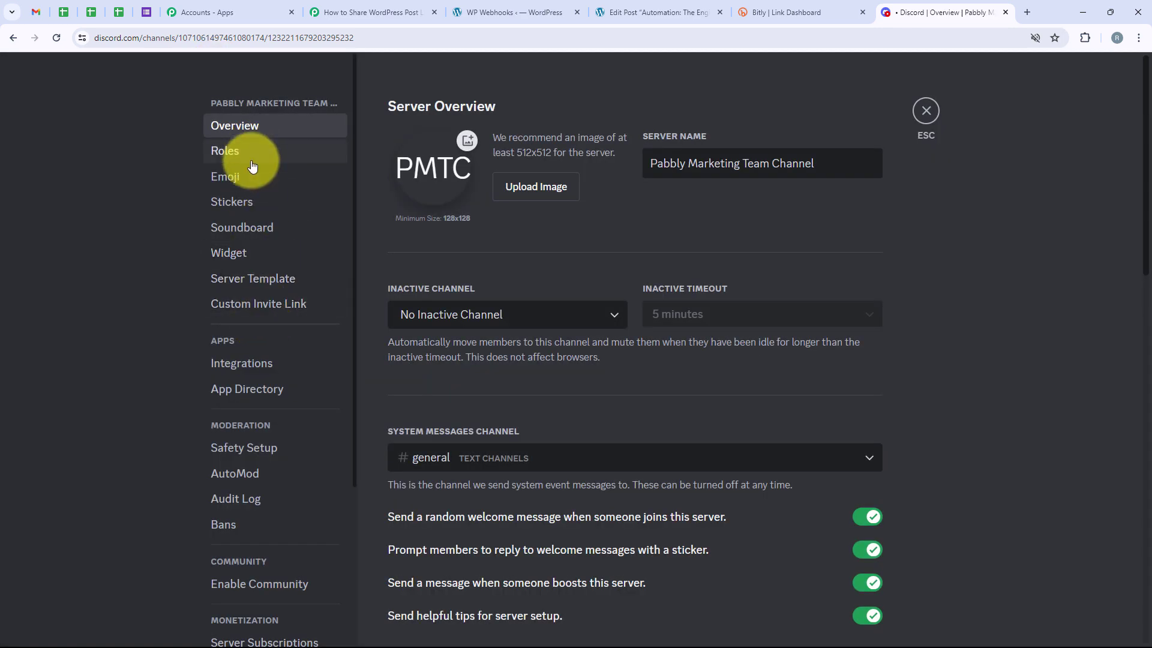
pyautogui.click(262, 363)
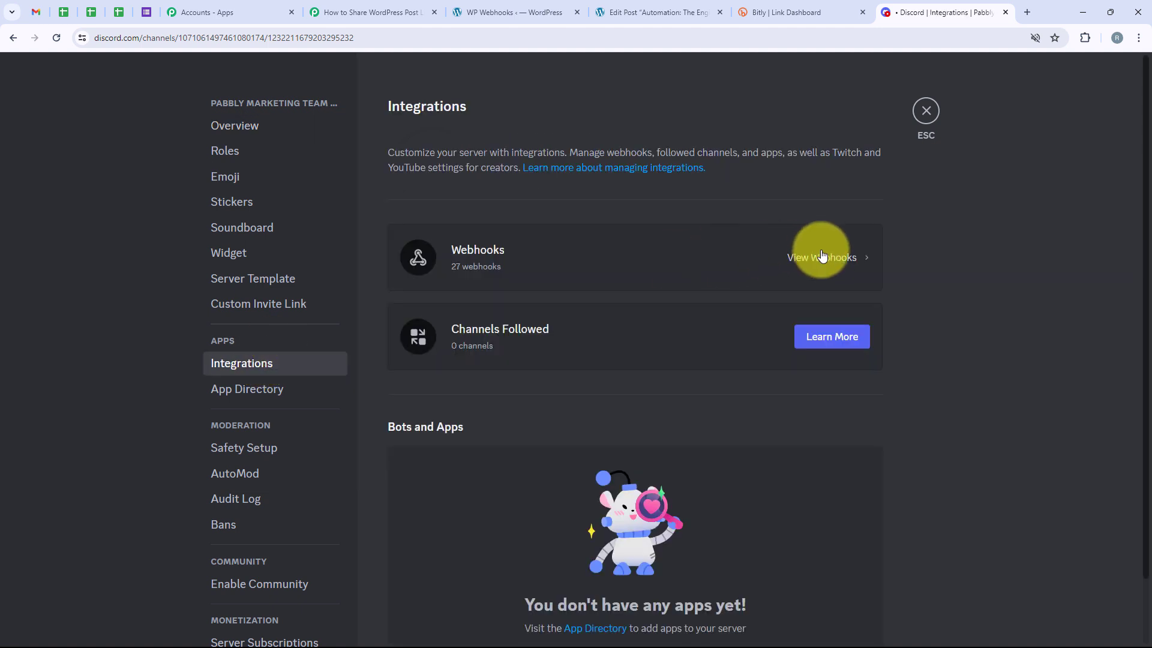
pyautogui.click(822, 256)
# Find the WordPress webhook listed under #new-post-published and expand its details
pyautogui.scroll(-8, 770, 239)
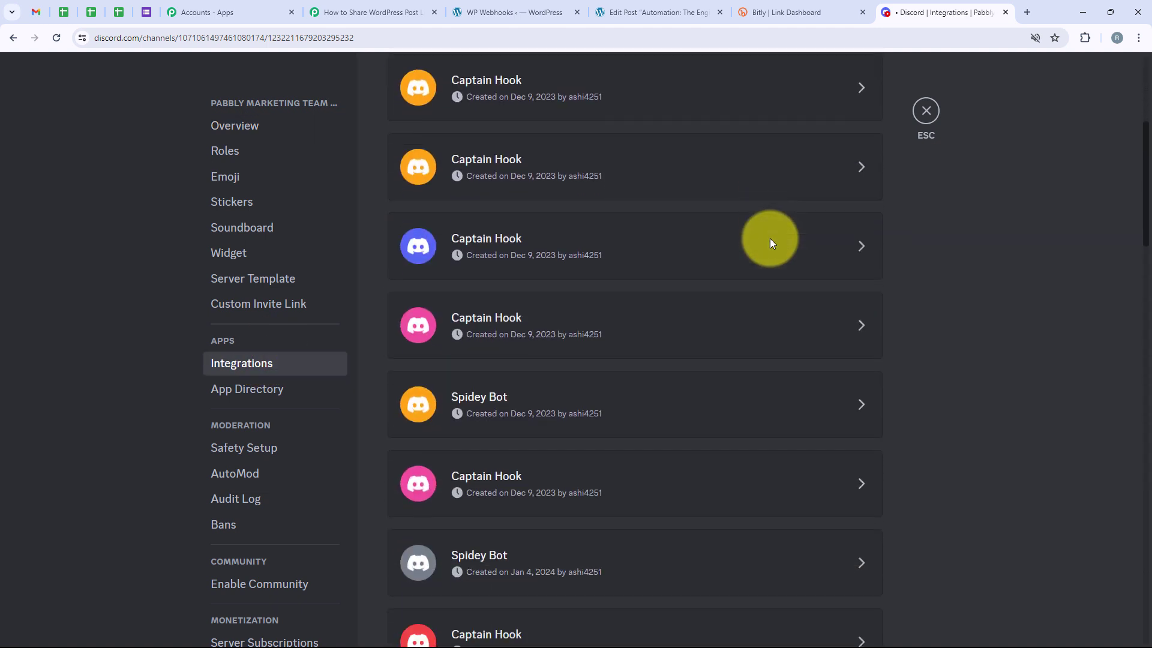
pyautogui.scroll(-8, 770, 240)
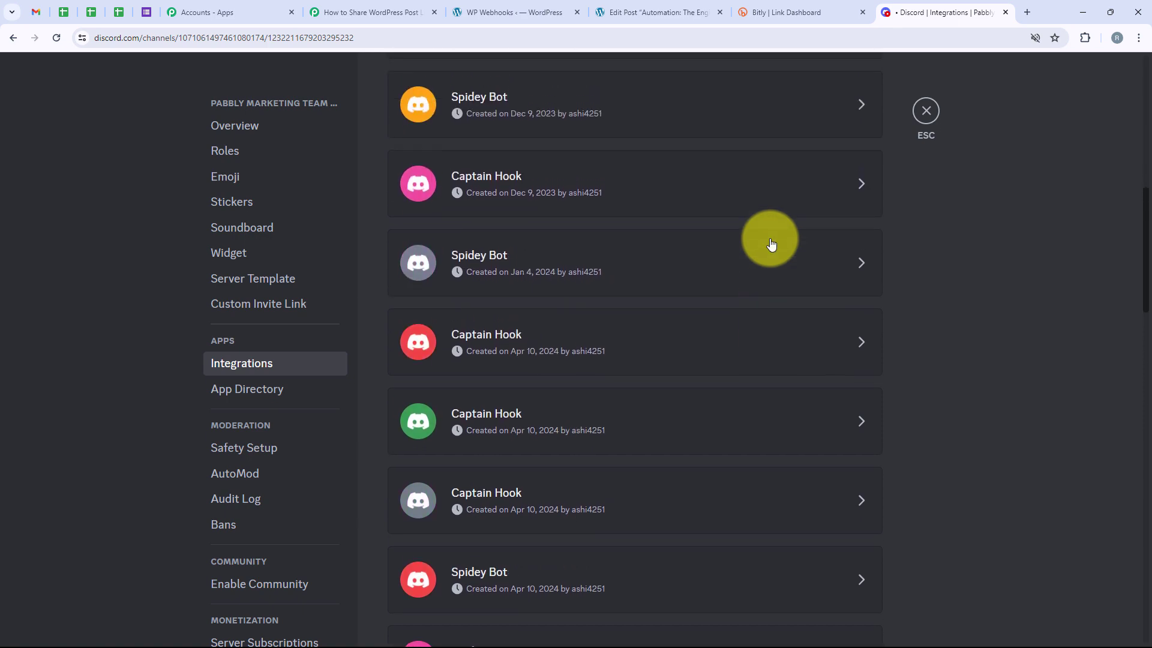
pyautogui.scroll(-11, 771, 243)
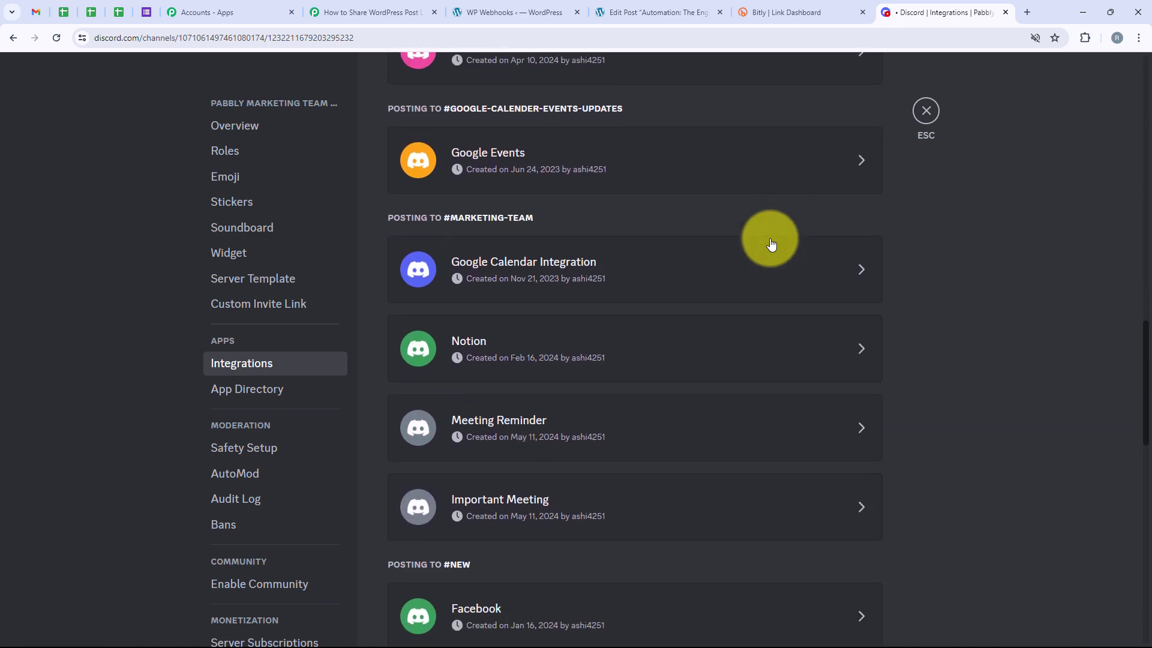
pyautogui.scroll(-2, 769, 243)
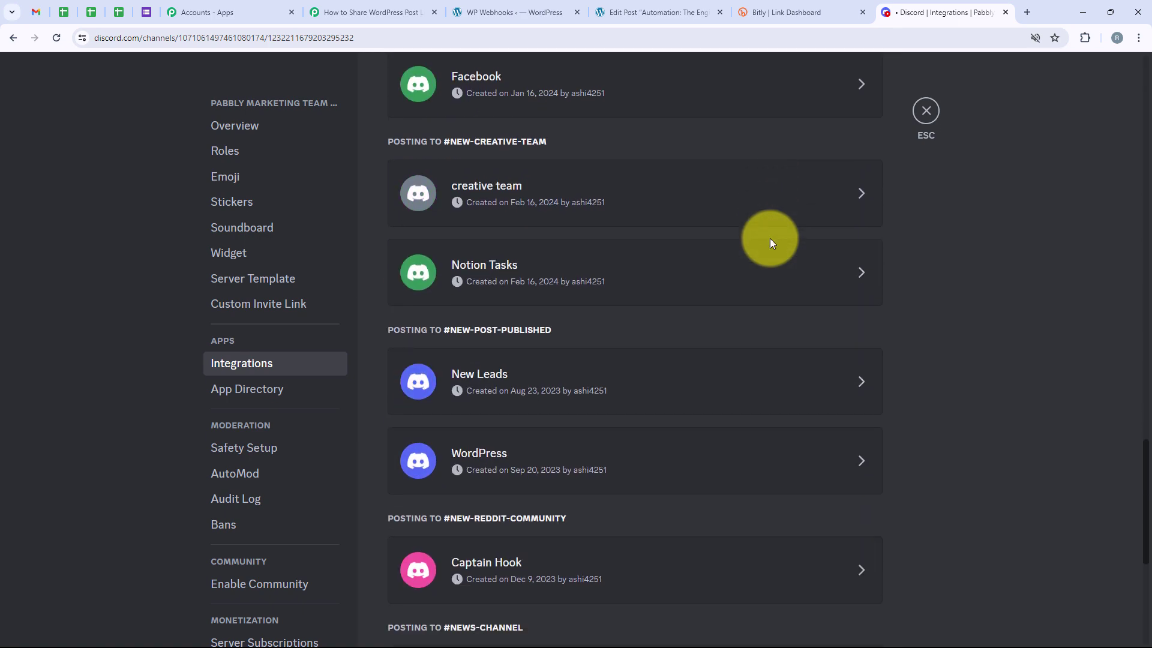
pyautogui.click(514, 399)
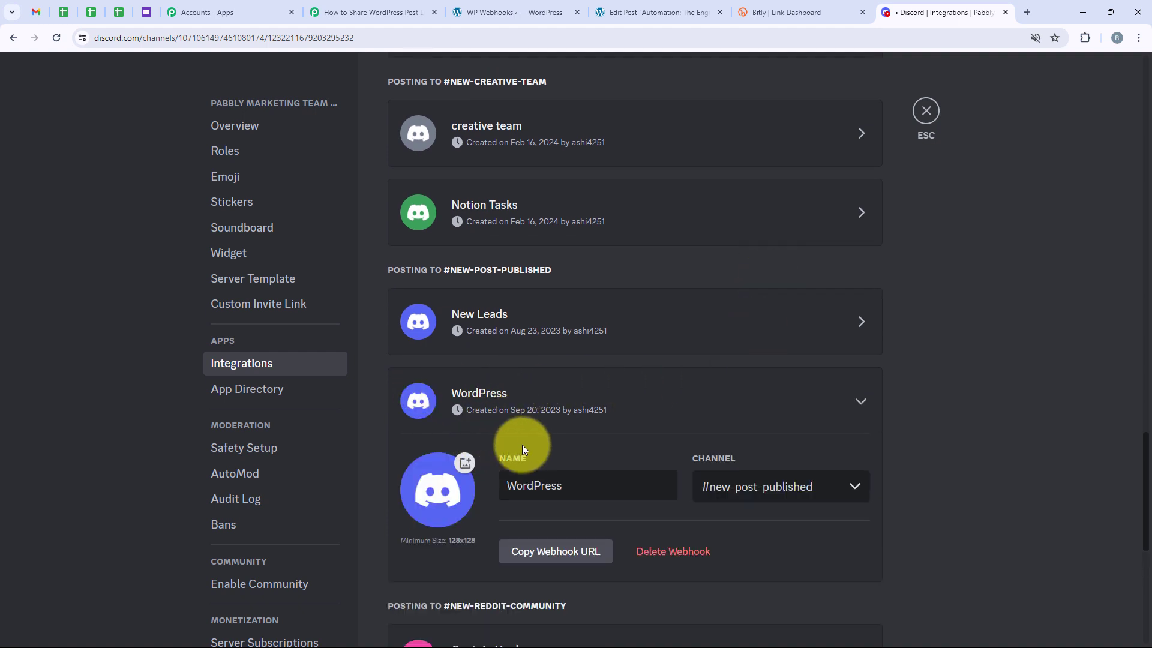
# Check the WordPress webhook's name, keep #new-post-published as its channel, and copy its webhook URL
pyautogui.click(597, 495)
pyautogui.moveTo(597, 495); pyautogui.dragTo(510, 484)
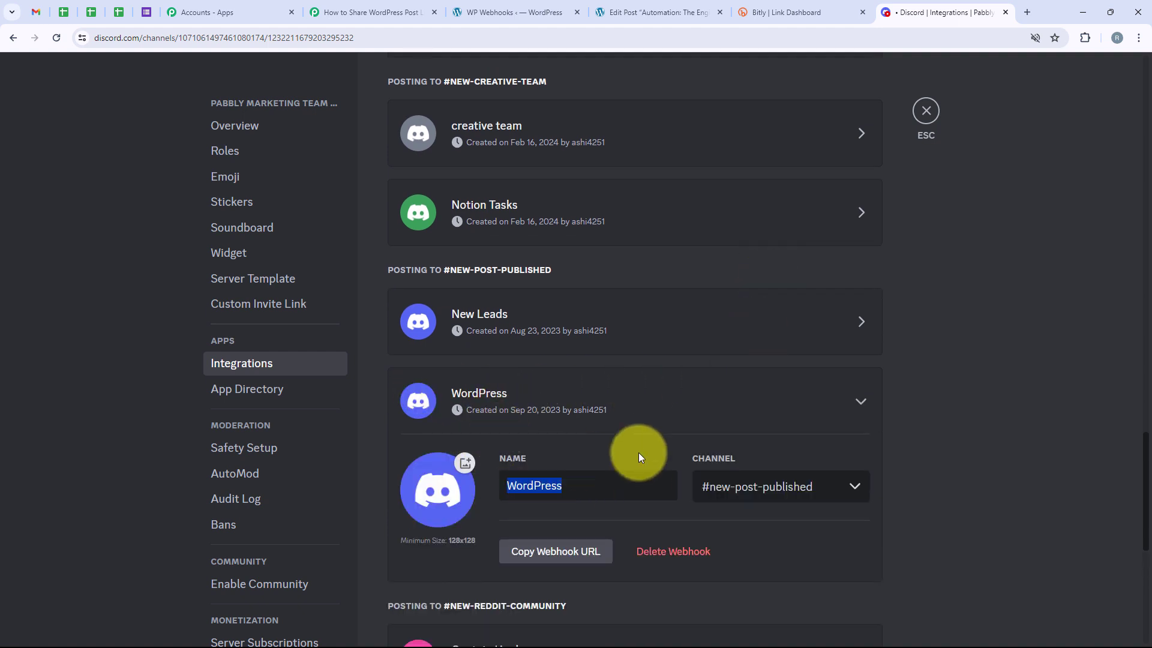
pyautogui.click(778, 480)
pyautogui.click(843, 487)
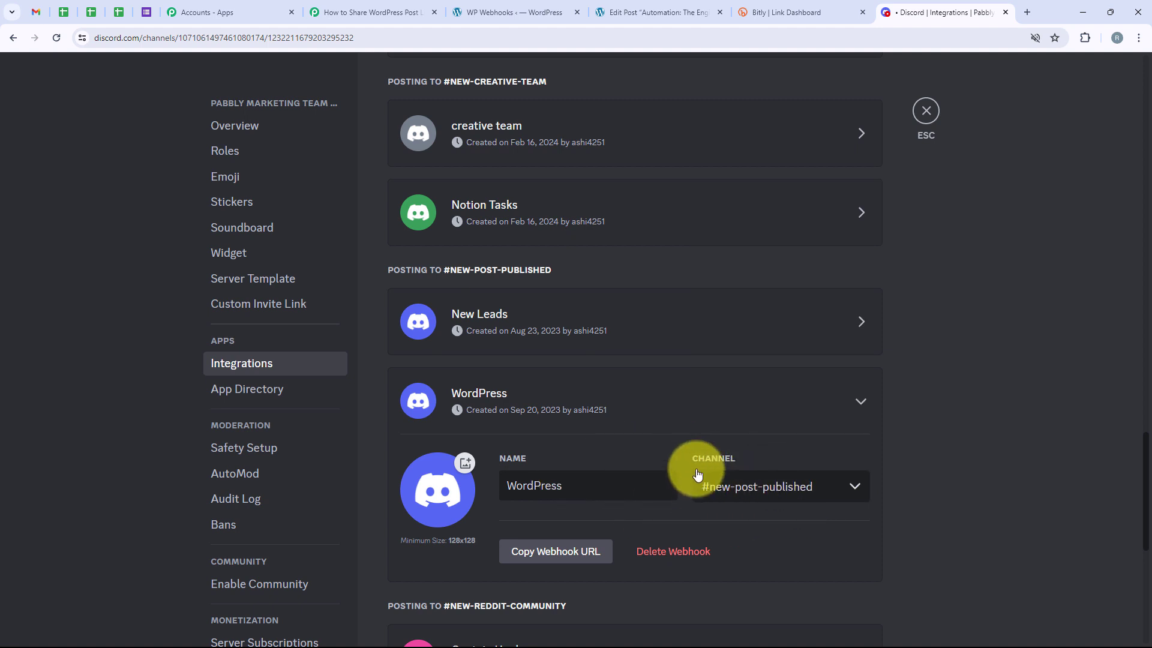
pyautogui.click(795, 488)
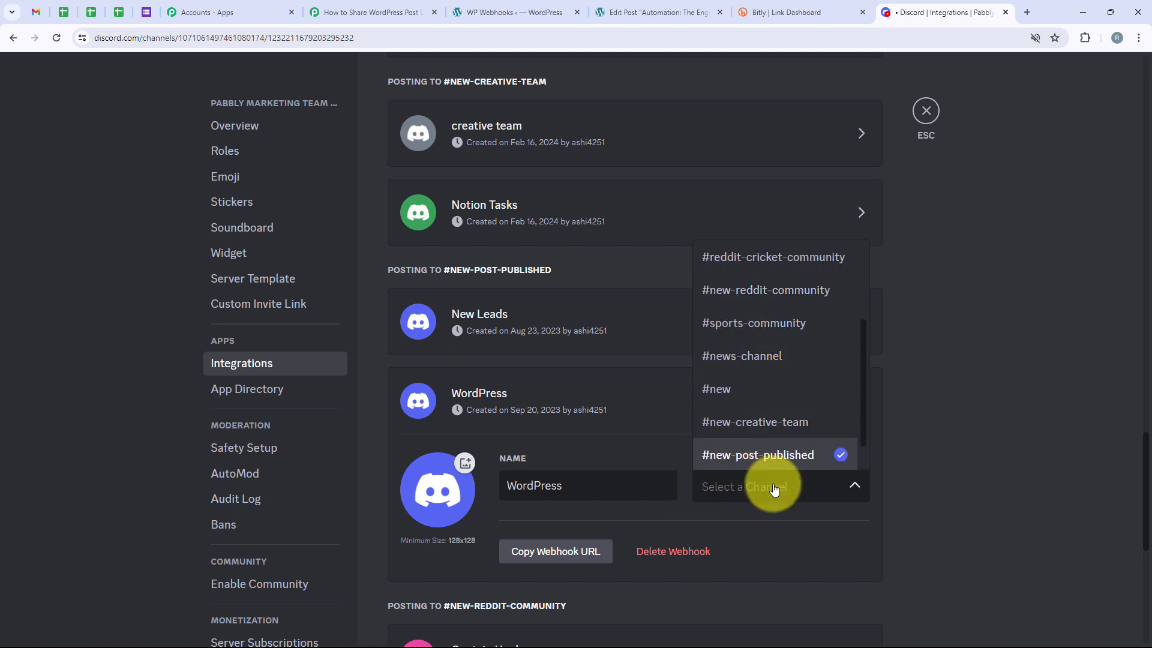
pyautogui.click(847, 491)
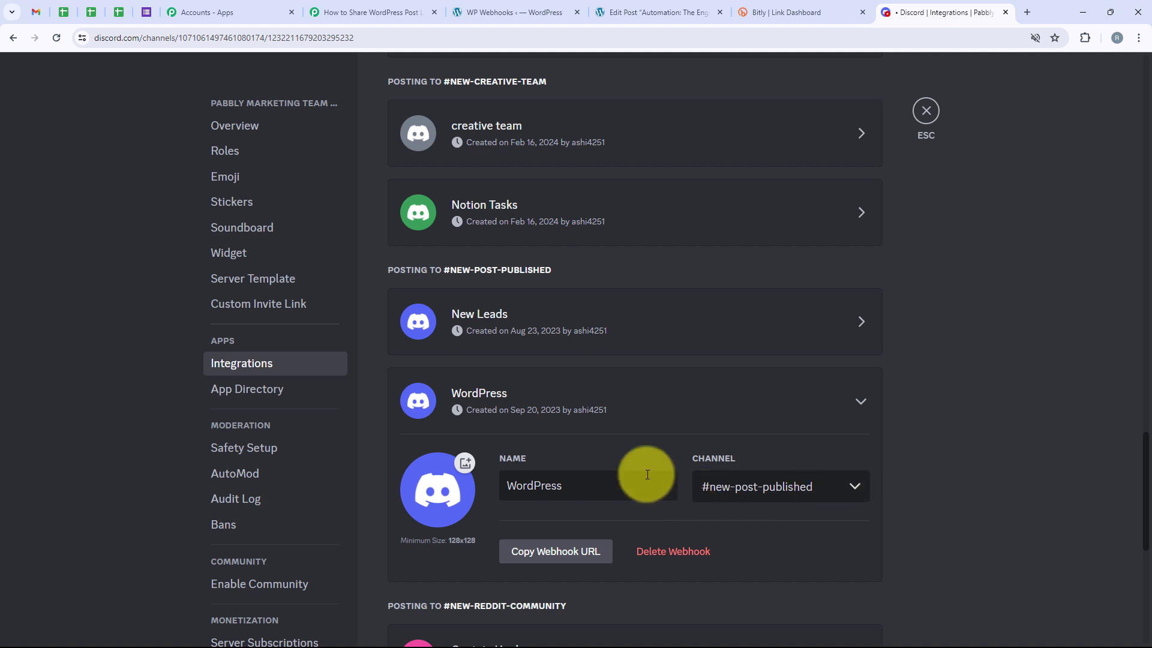
pyautogui.click(564, 551)
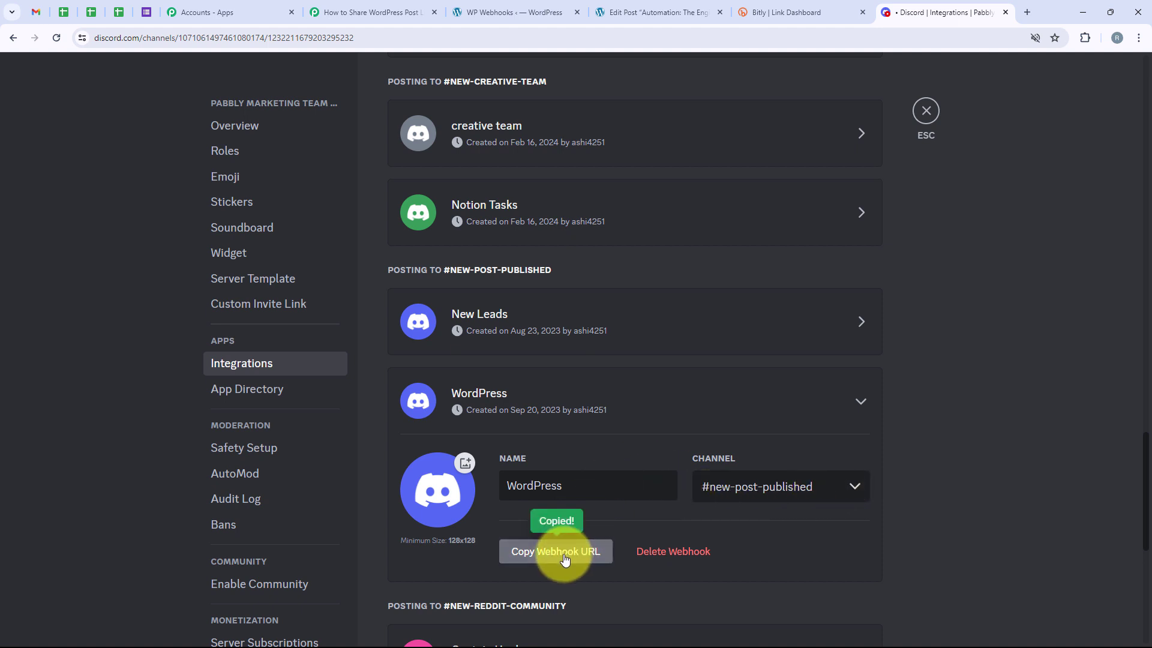
# Return to the Pabbly workflow and paste the copied webhook URL into the Discord action's Webhook URL field
pyautogui.click(365, 6)
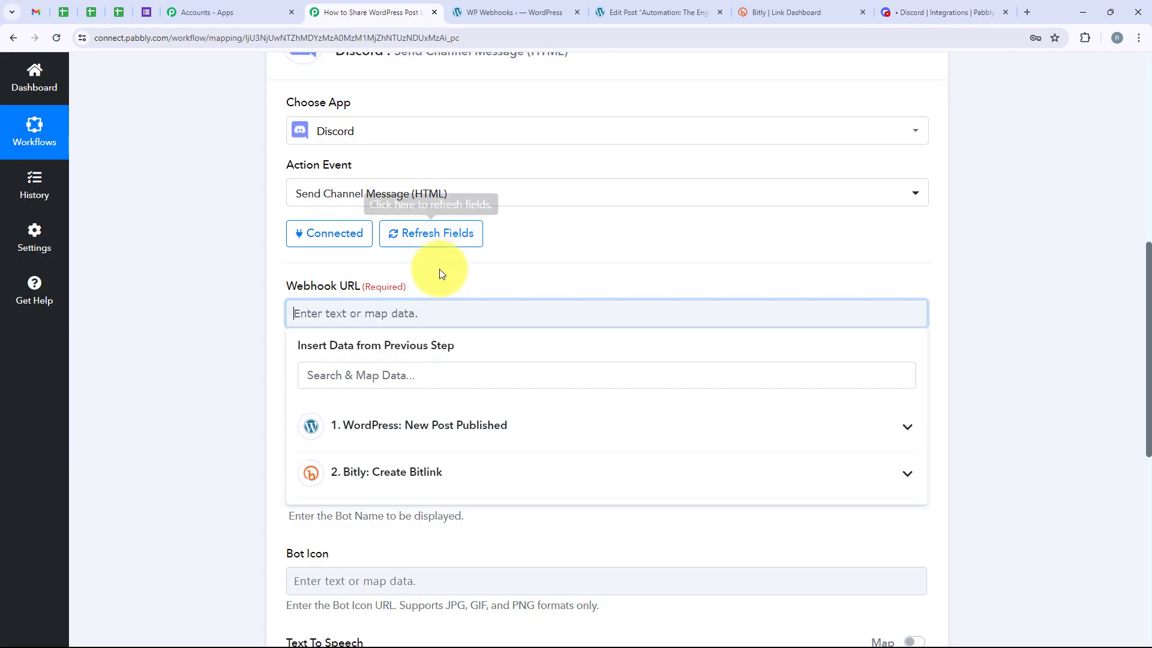
pyautogui.hotkey('ctrl', 'v')
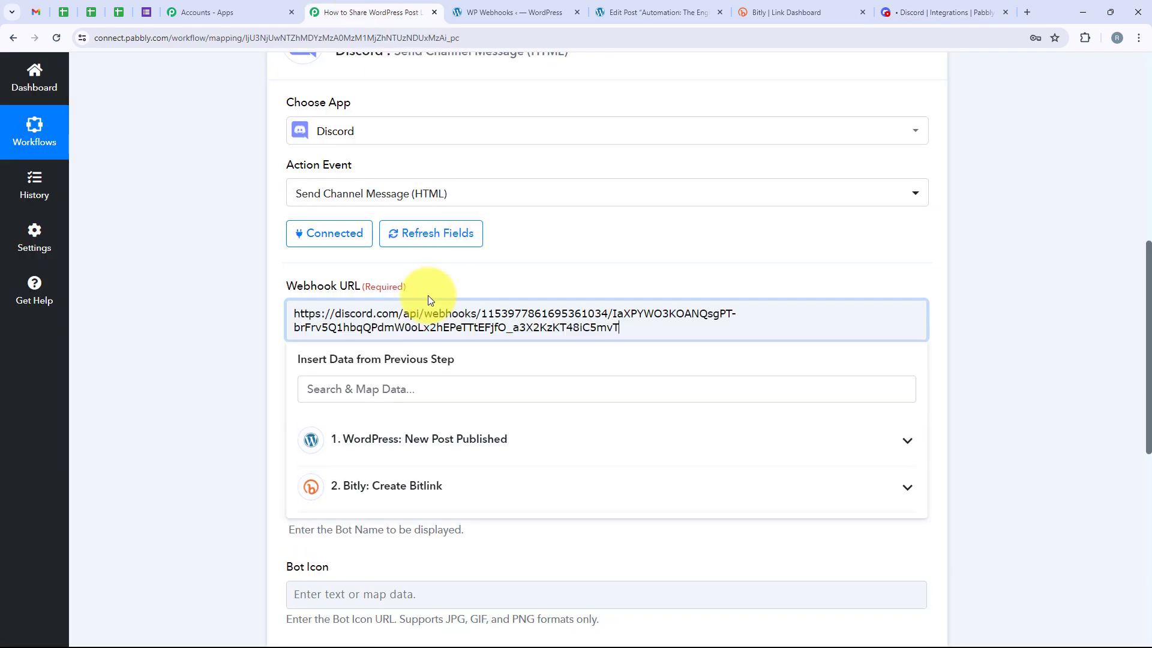
pyautogui.click(217, 362)
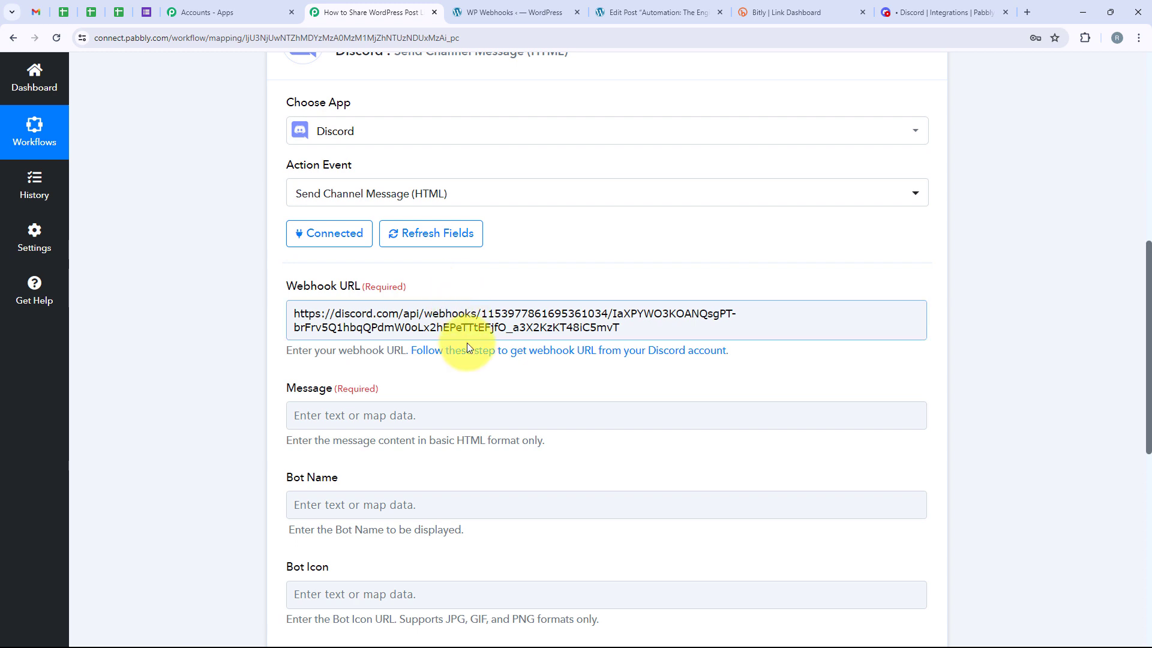
# Fill the message with the "Hello Team, A New Post is Published just now on our website" template, including unfilled Post Title and Post Link lines
pyautogui.scroll(-2, 467, 343)
pyautogui.scroll(-1, 481, 376)
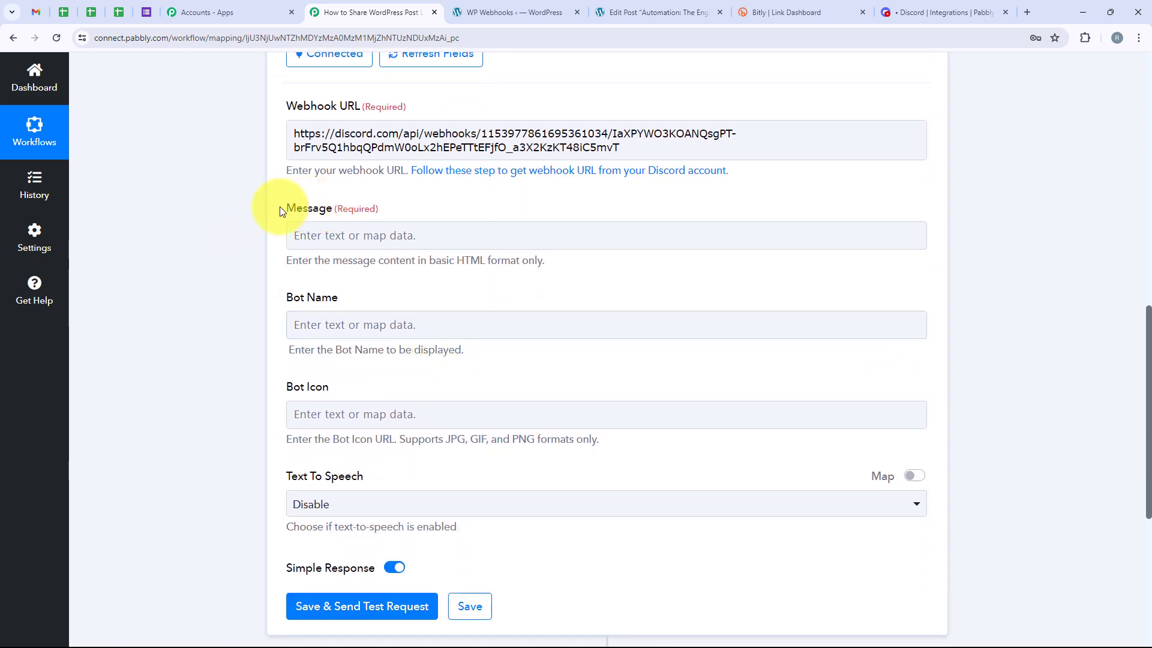
pyautogui.click(338, 234)
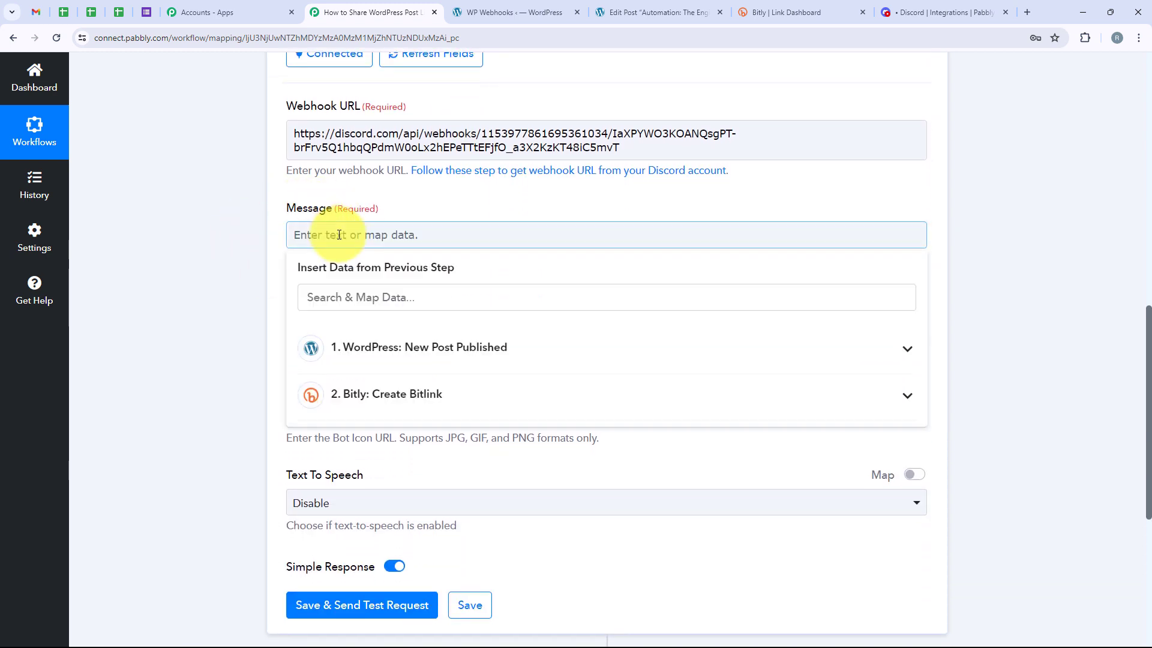
pyautogui.hotkey('ctrl', 'v')
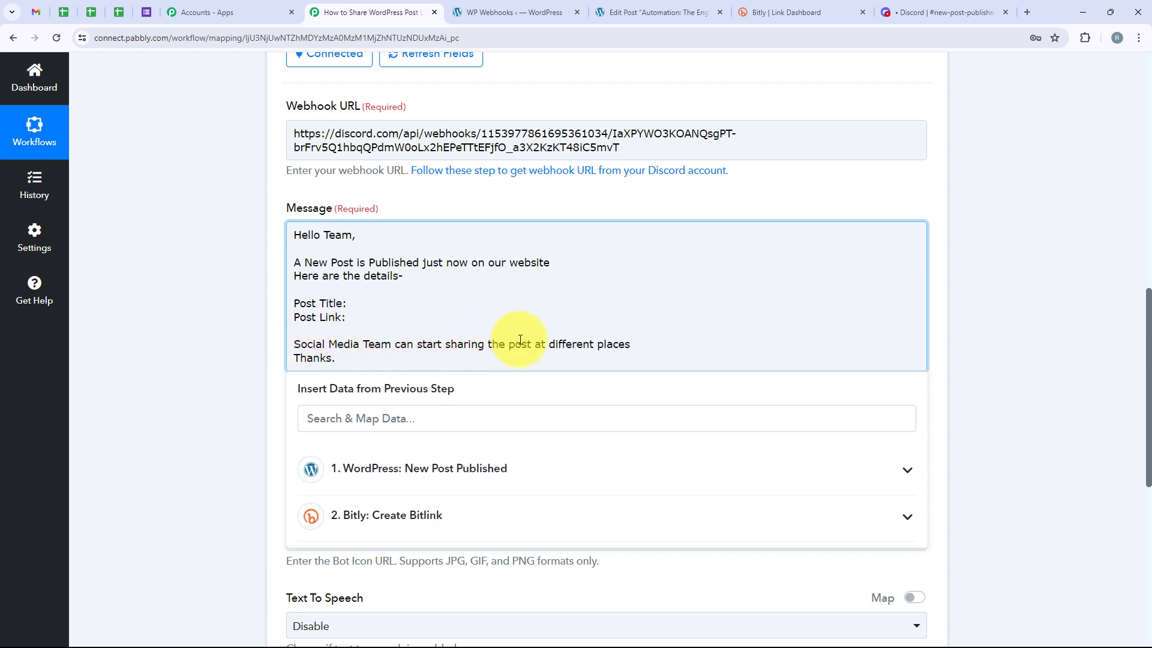
pyautogui.moveTo(348, 358); pyautogui.dragTo(292, 359)
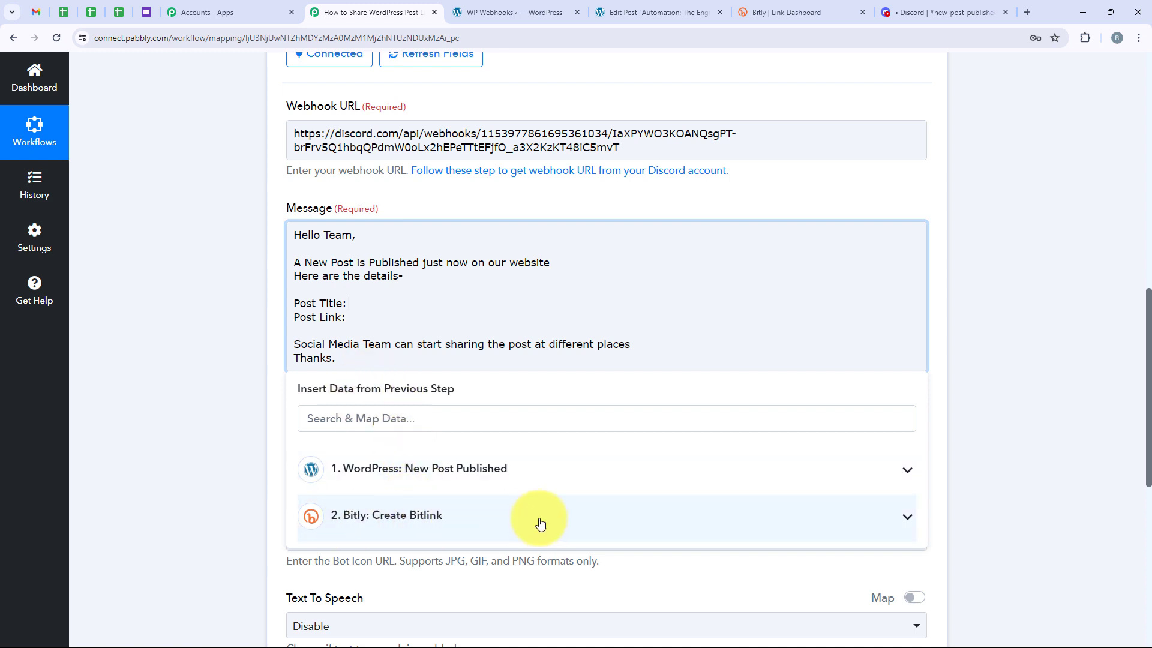
# Map the WordPress Post Post Title value onto the Post Title line of the Discord message
pyautogui.click(354, 302)
pyautogui.click(386, 418)
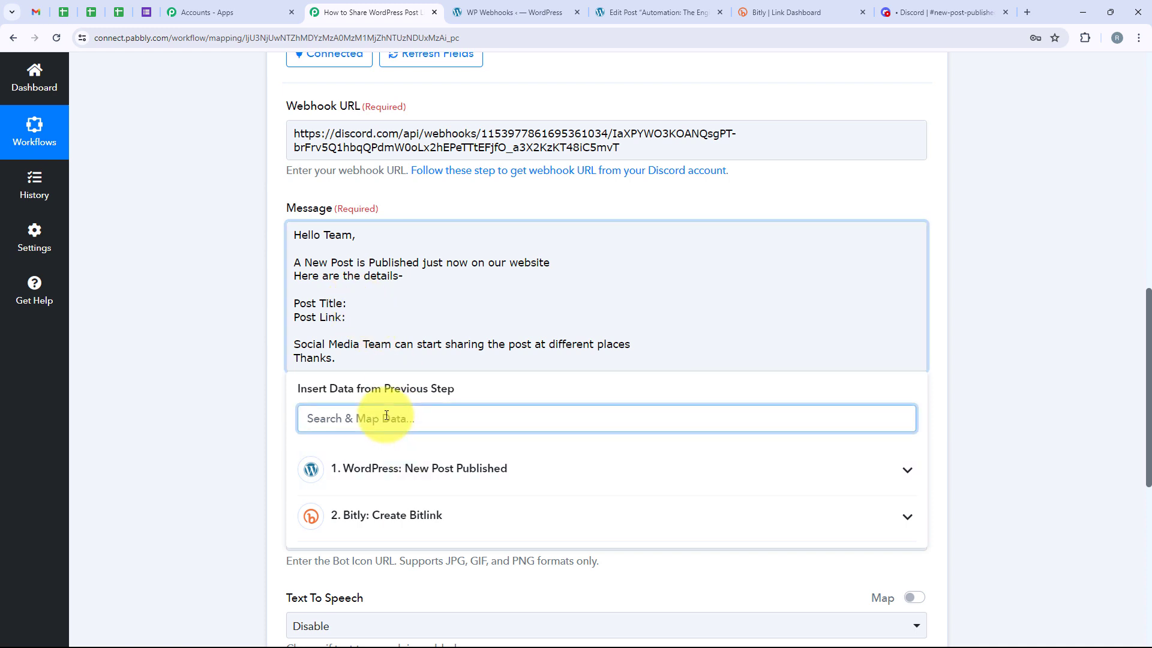
pyautogui.write('Title')
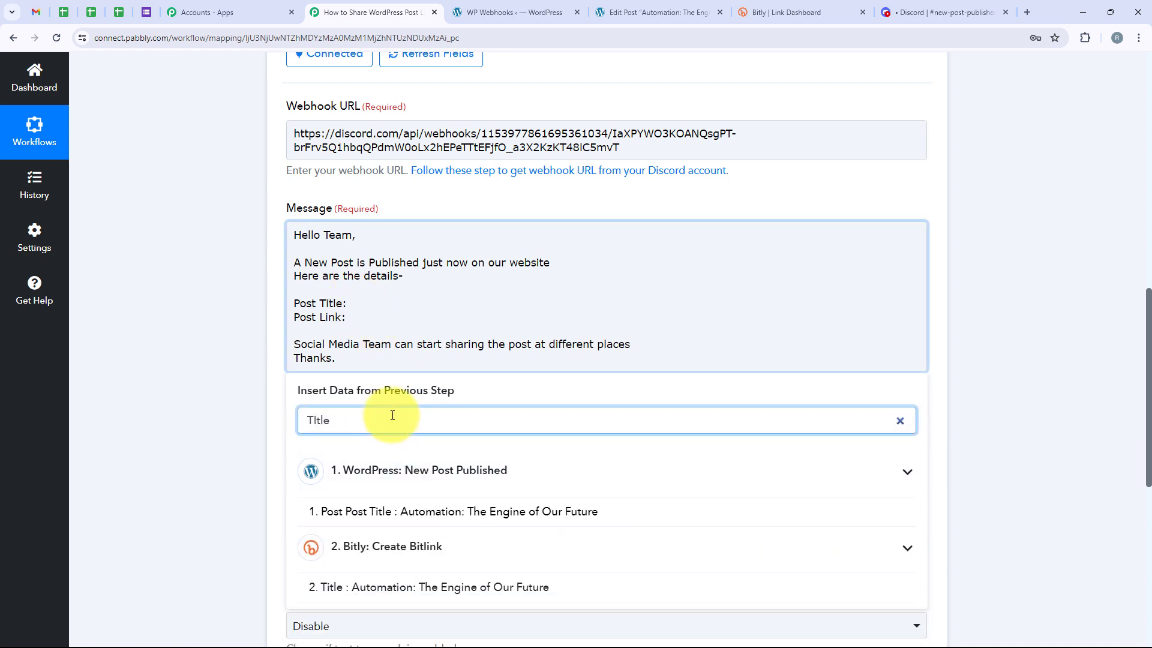
pyautogui.click(477, 519)
# Map the Link value from the Bitly Create Bitlink step onto the Post Link line of the message
pyautogui.click(373, 480)
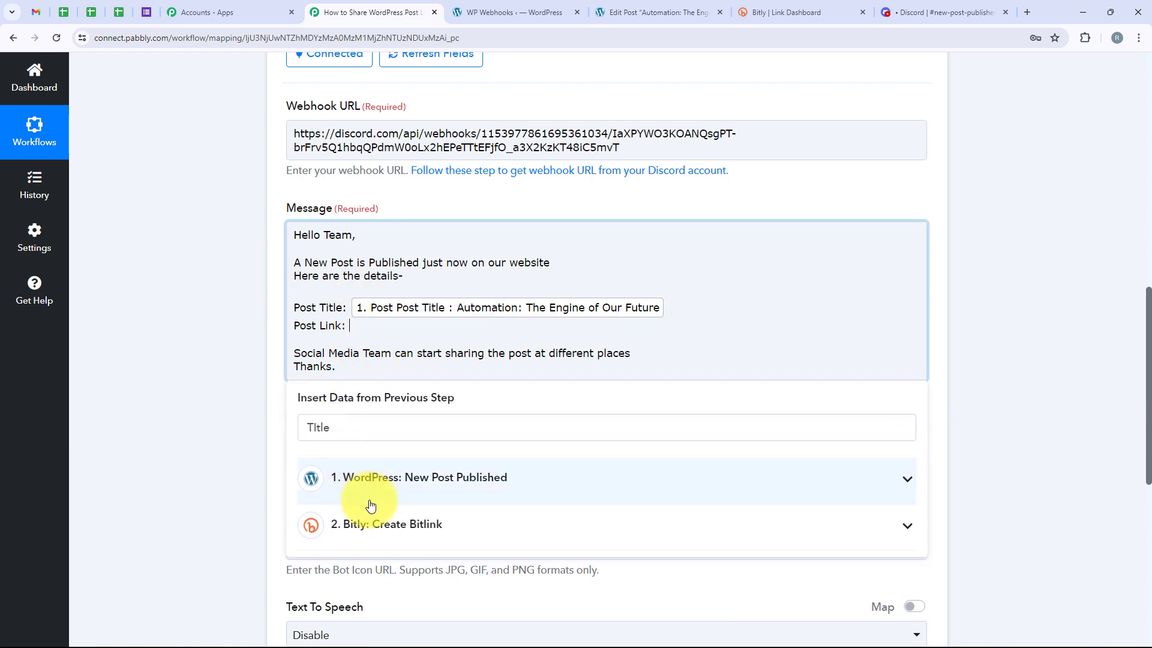
pyautogui.click(420, 526)
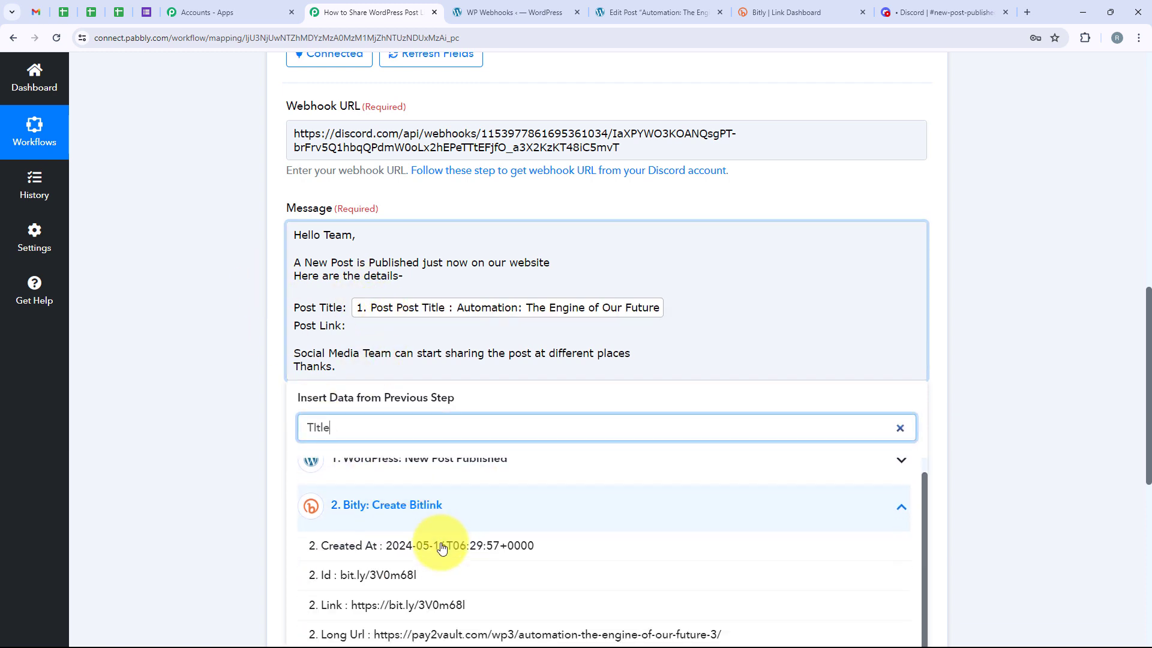
pyautogui.scroll(-1, 420, 545)
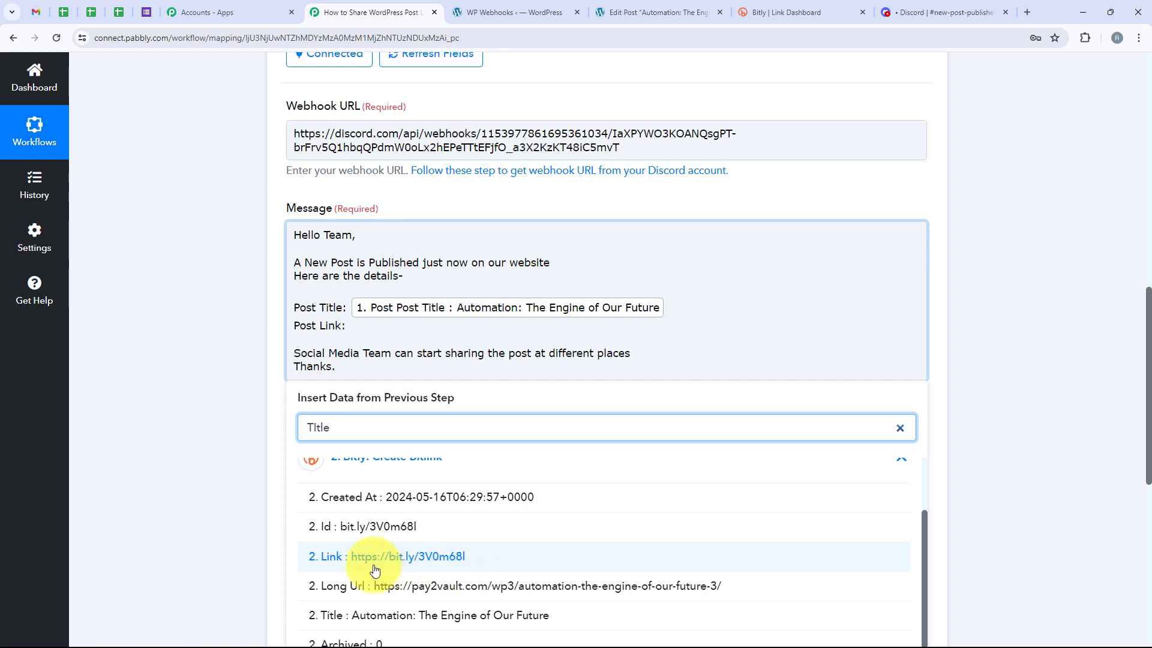
pyautogui.click(499, 561)
pyautogui.click(206, 408)
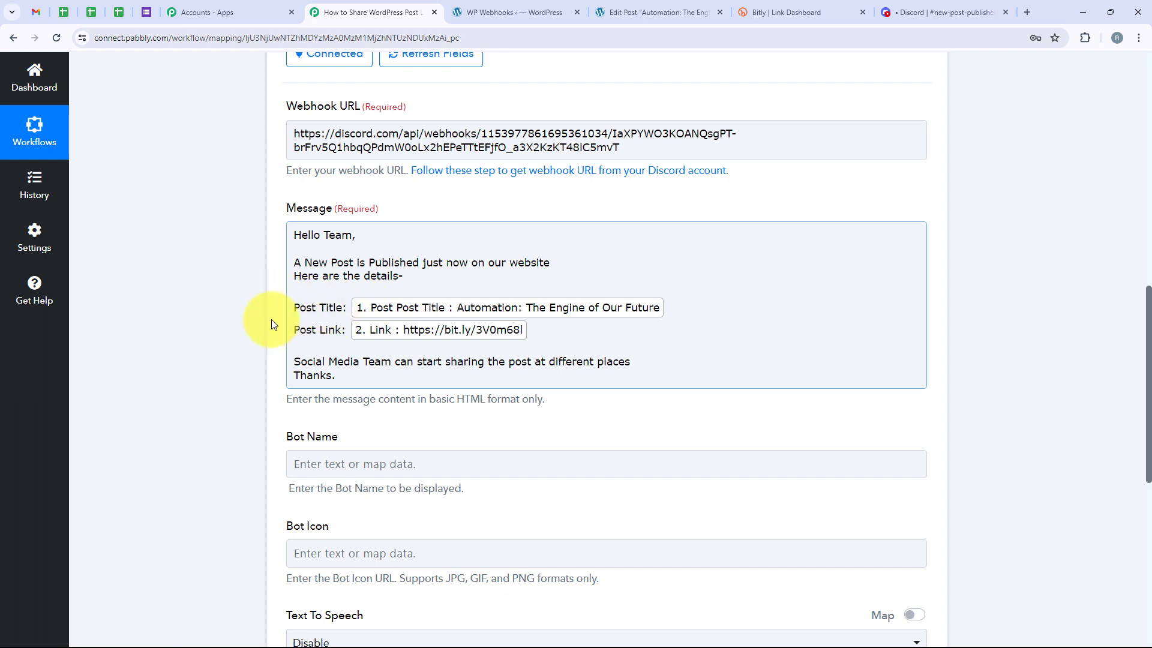
# Set the Discord action's Bot Name to "New Post Published" and leave Bot Icon blank
pyautogui.scroll(-4, 282, 348)
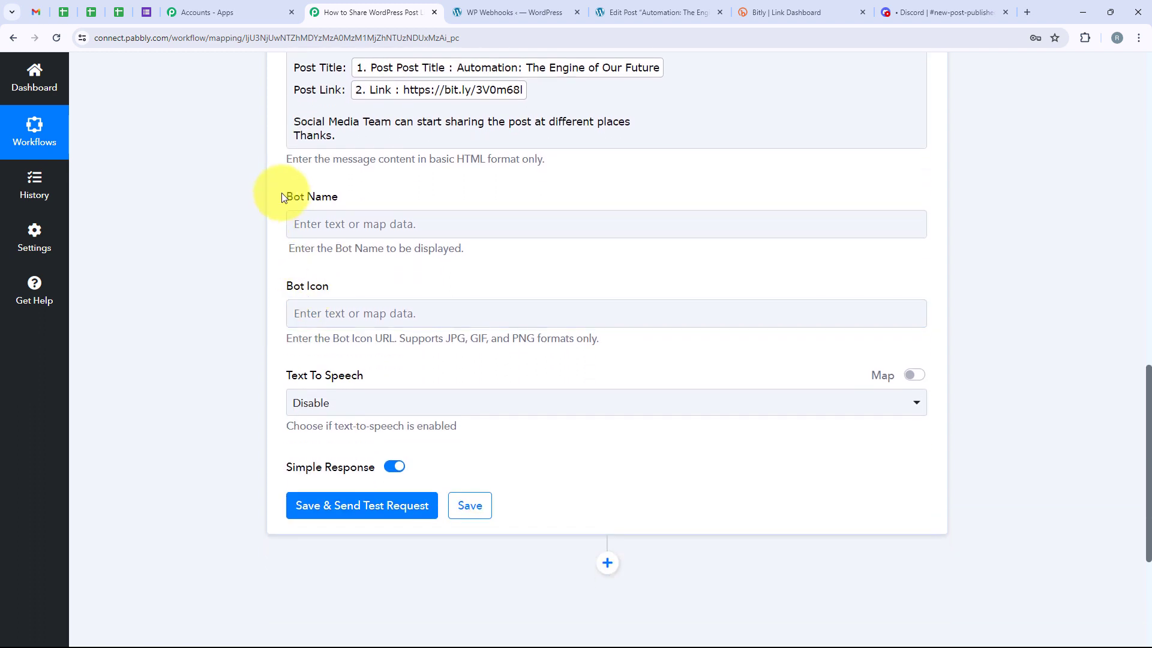
pyautogui.moveTo(282, 196); pyautogui.dragTo(360, 252)
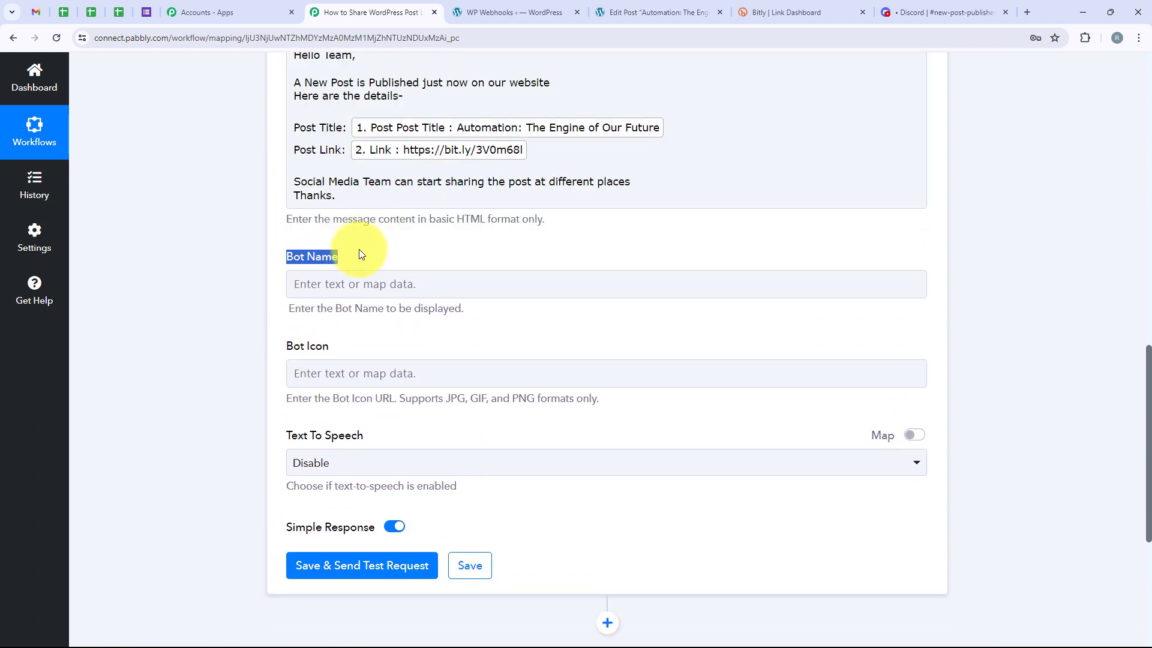
pyautogui.click(373, 283)
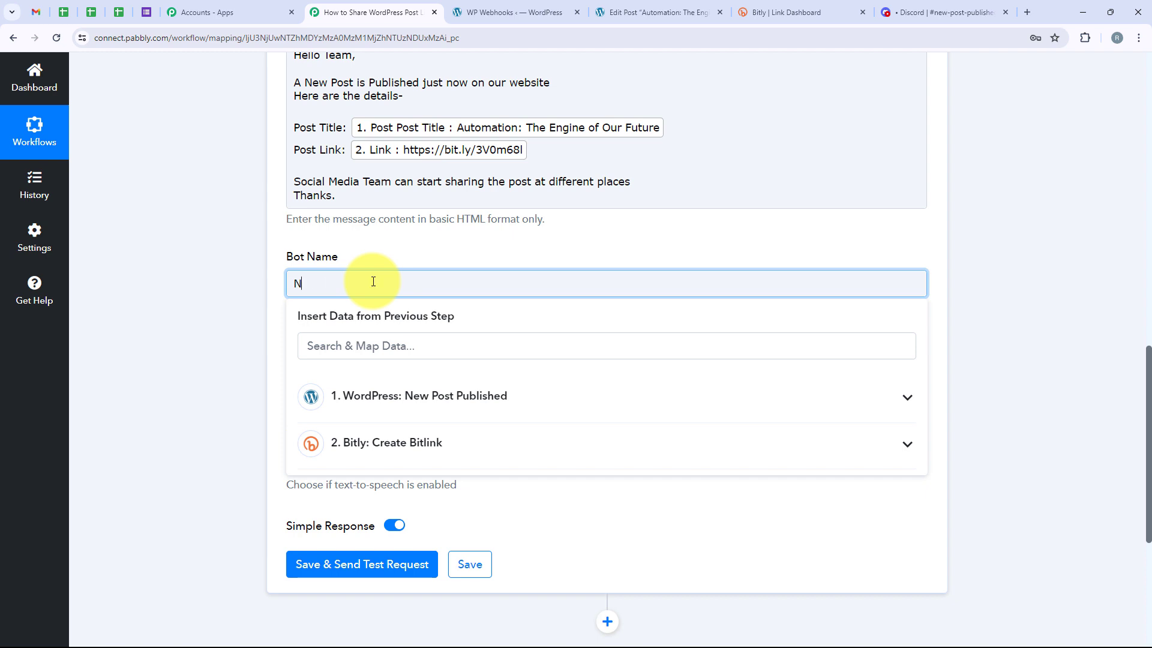
pyautogui.write('New Post Published')
pyautogui.click(284, 347)
pyautogui.moveTo(291, 344); pyautogui.dragTo(343, 351)
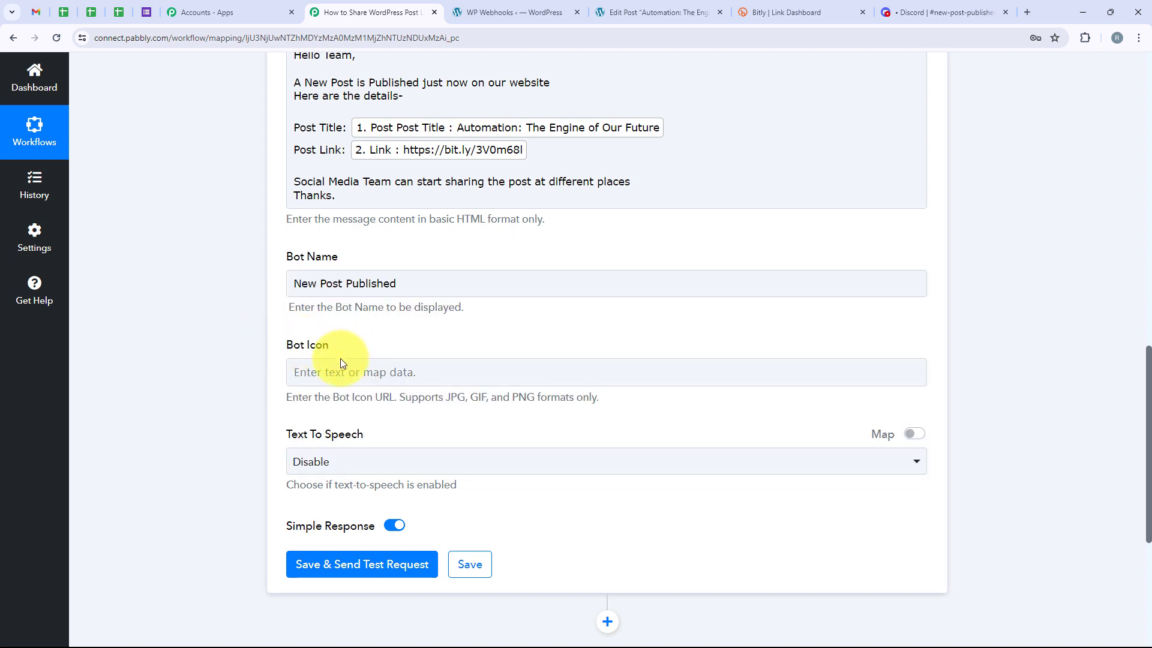
pyautogui.click(335, 372)
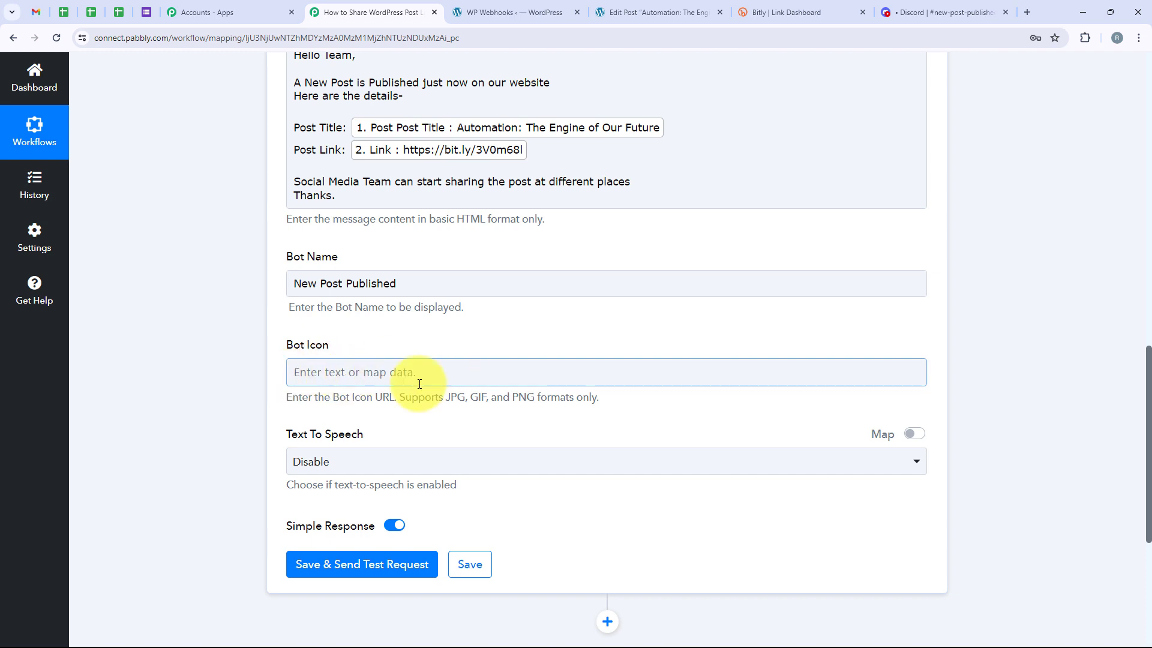
pyautogui.click(339, 346)
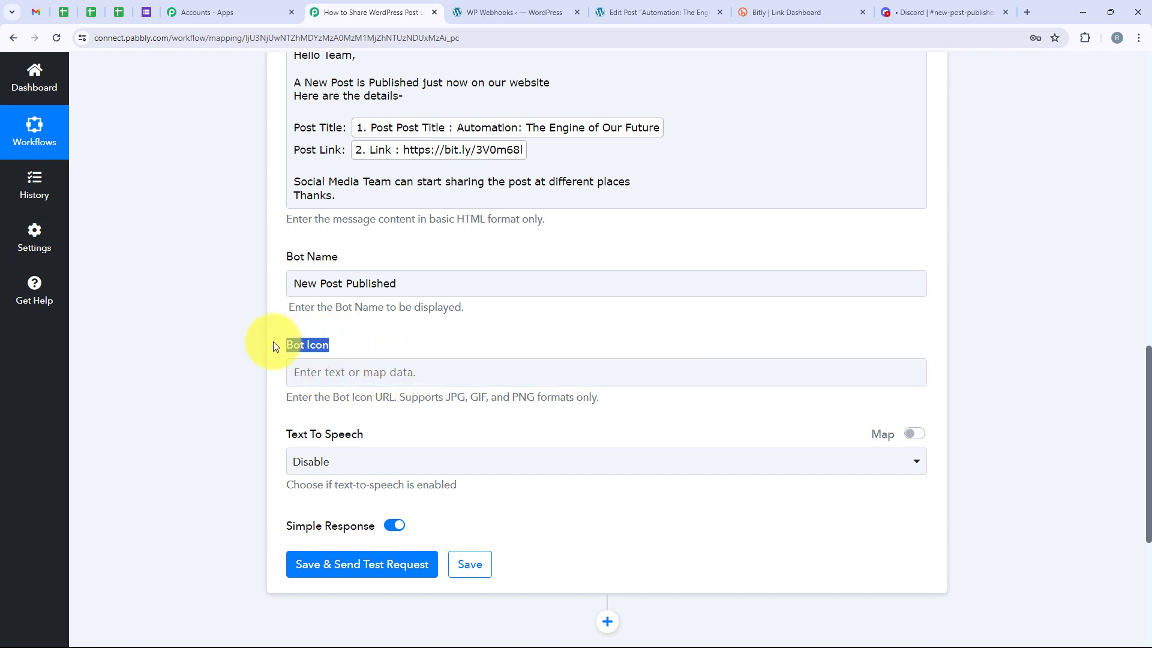
pyautogui.click(347, 343)
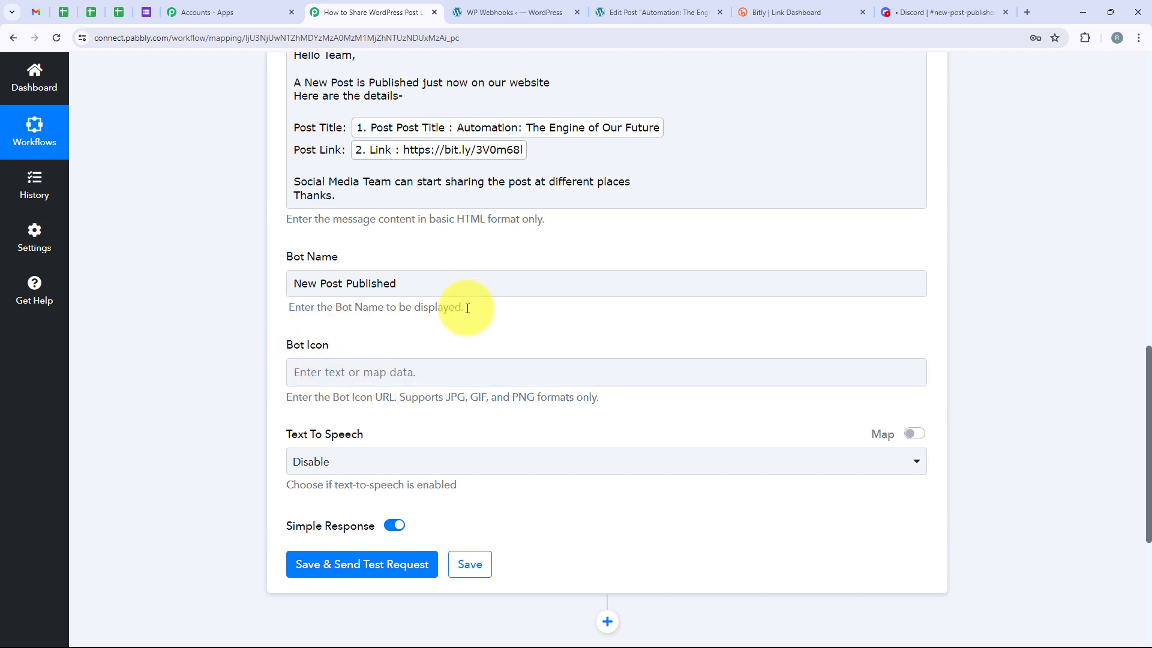
# Save the Discord action, send its test request, and enlarge the response's Message value for reading
pyautogui.click(388, 567)
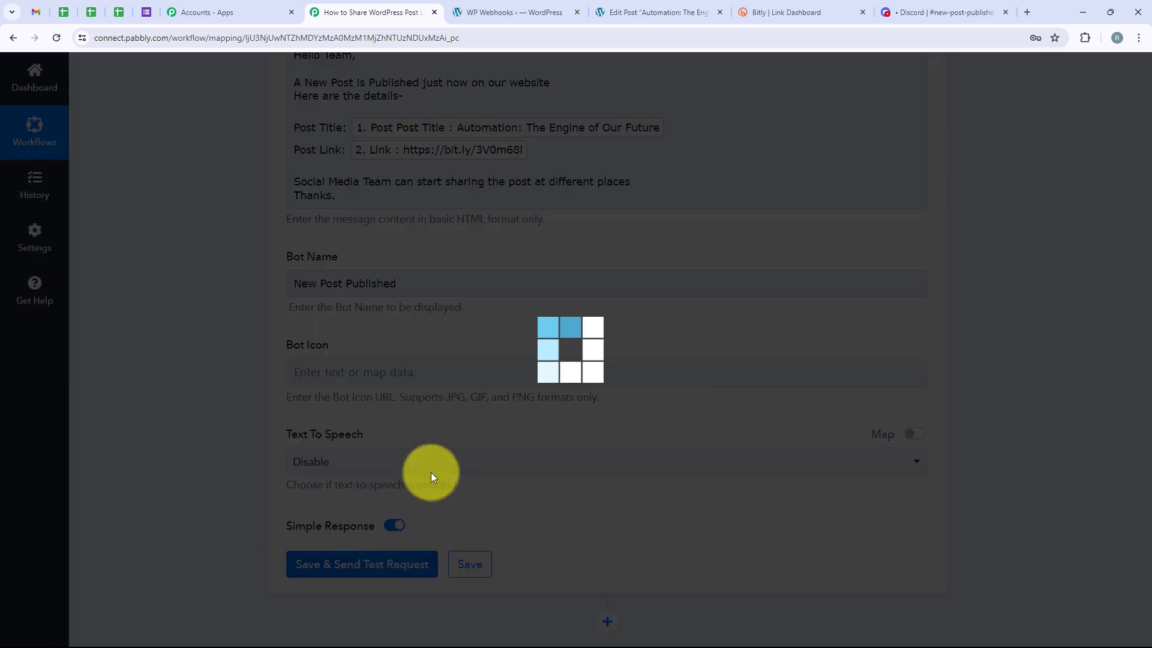
pyautogui.scroll(-1, 481, 303)
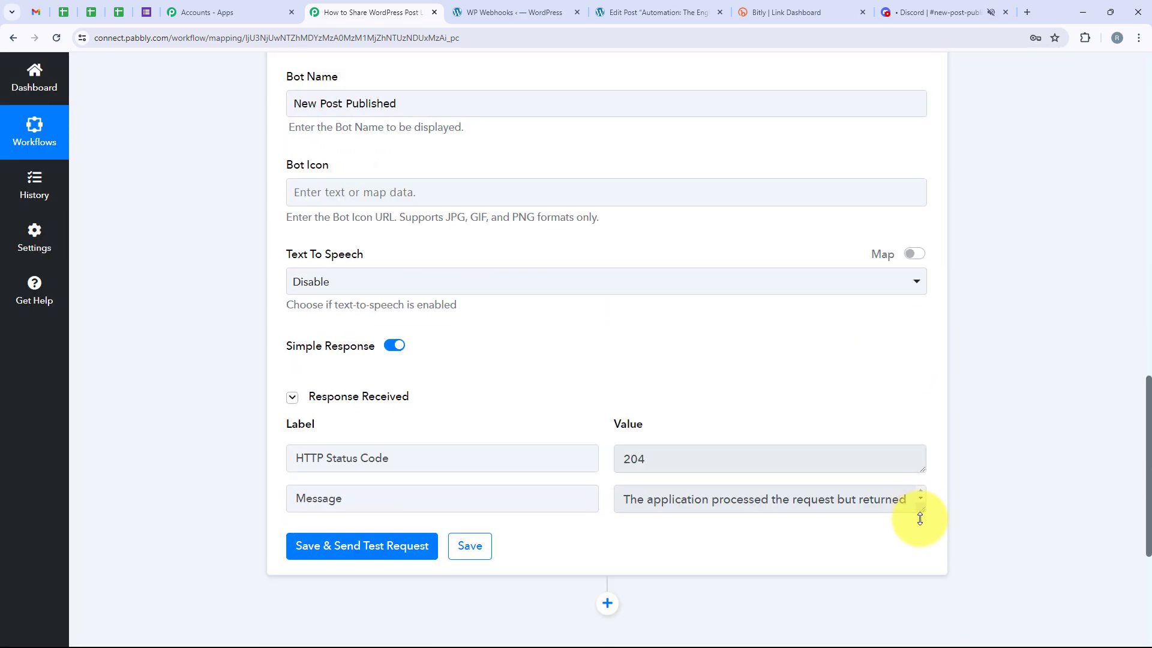
pyautogui.moveTo(919, 511); pyautogui.dragTo(917, 546)
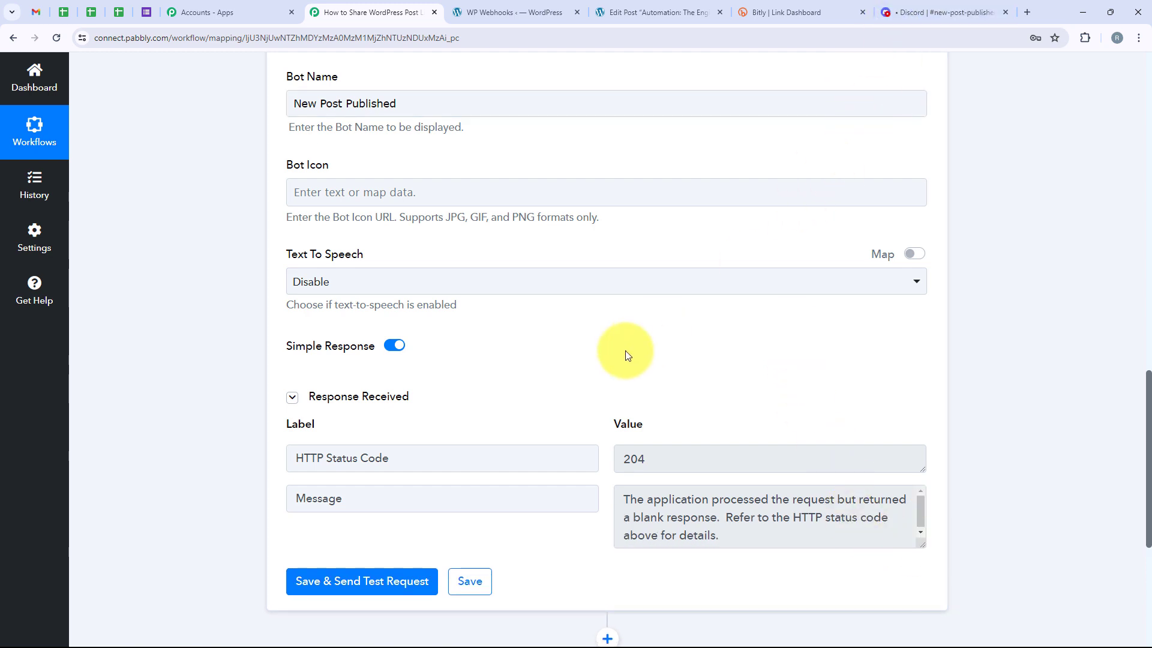
# Switch to Discord and check the greeting, post title, post link and closing lines of the newest message in #new-post-published
pyautogui.click(942, 6)
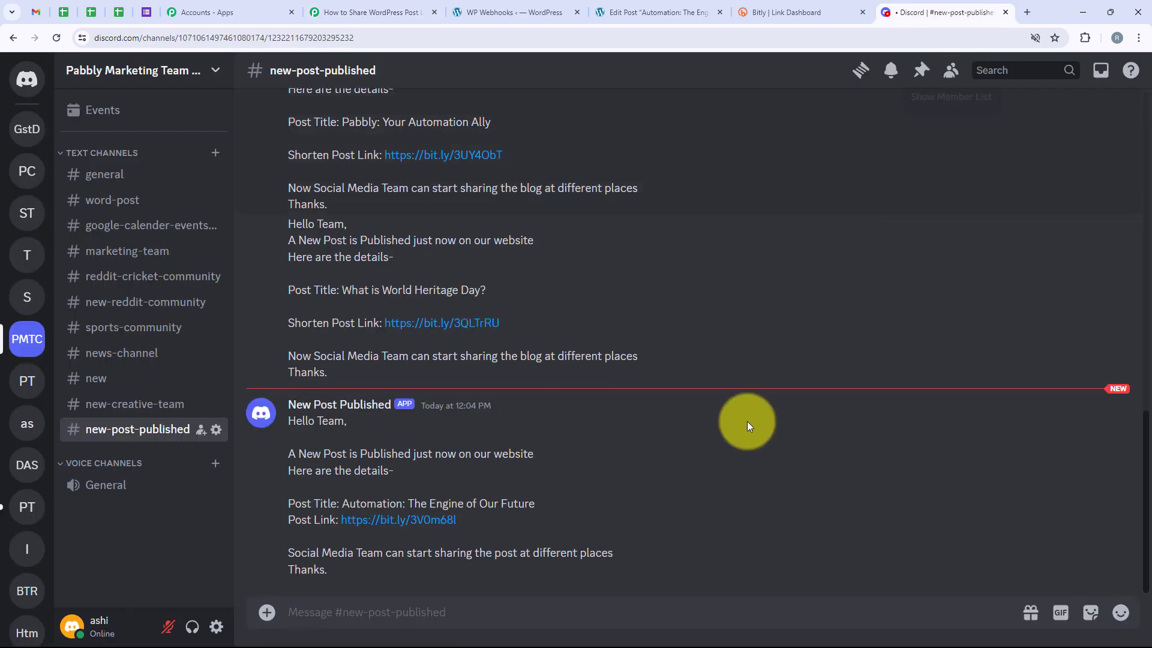
pyautogui.scroll(-3, 549, 517)
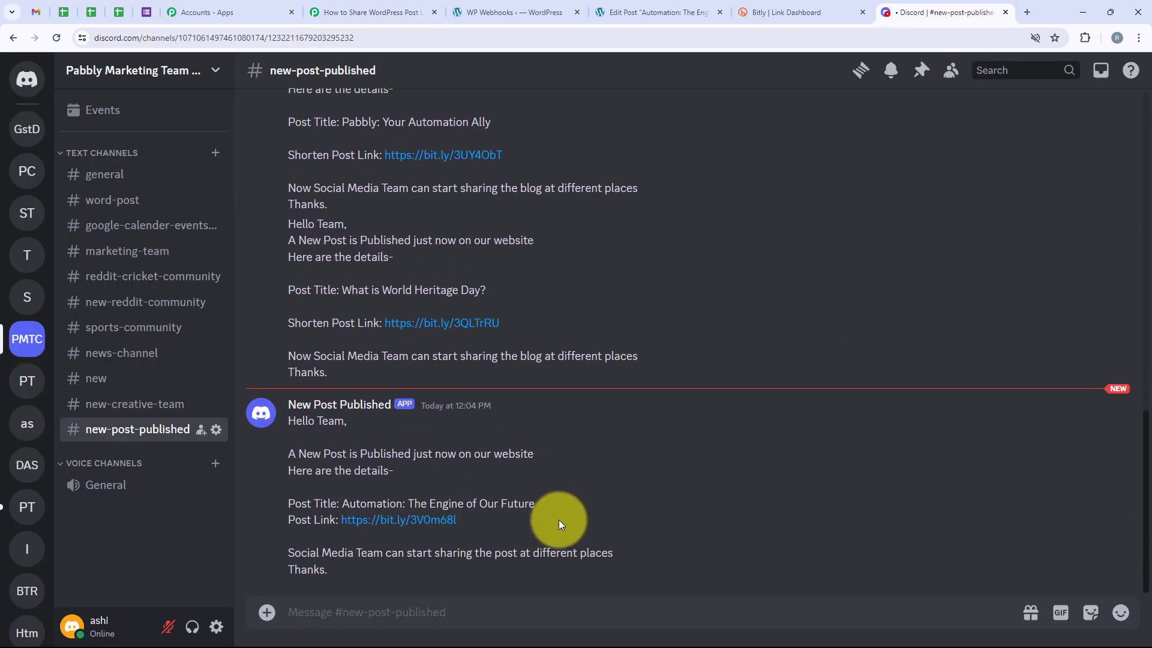
pyautogui.moveTo(283, 424); pyautogui.dragTo(369, 426)
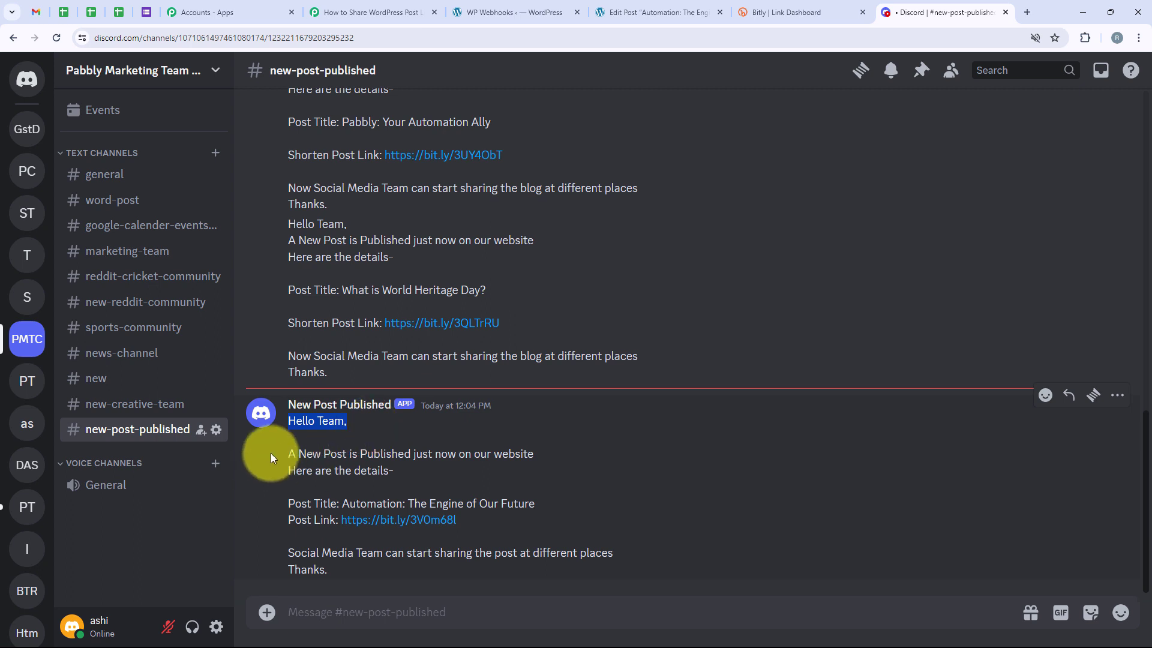
pyautogui.moveTo(272, 457); pyautogui.dragTo(516, 455)
pyautogui.click(283, 475)
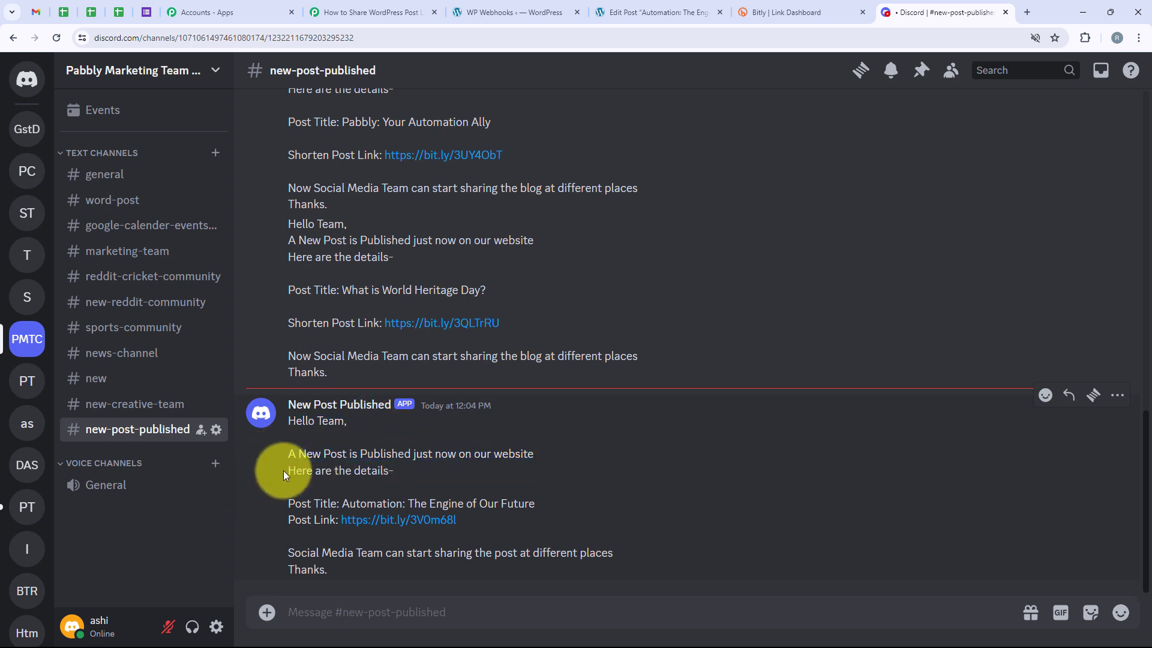
pyautogui.moveTo(283, 470); pyautogui.dragTo(393, 472)
pyautogui.moveTo(340, 504)
pyautogui.mouseDown()
pyautogui.moveTo(522, 507)
pyautogui.moveTo(460, 525)
pyautogui.moveTo(351, 522)
pyautogui.mouseUp()
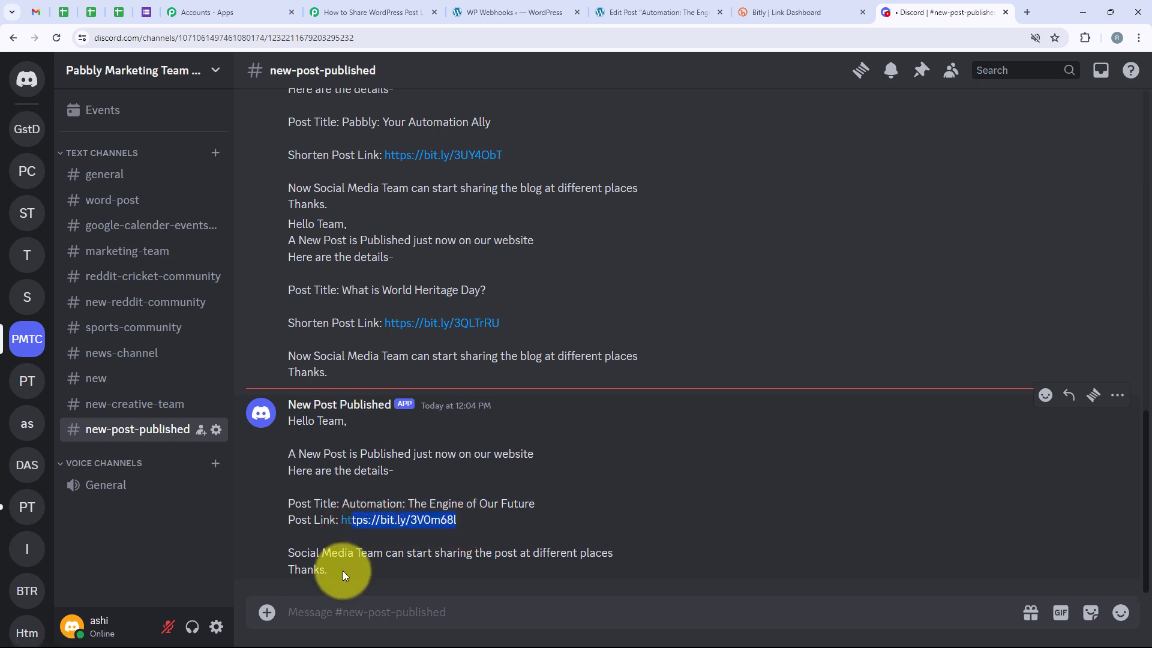
pyautogui.moveTo(287, 552); pyautogui.dragTo(614, 559)
pyautogui.click(392, 574)
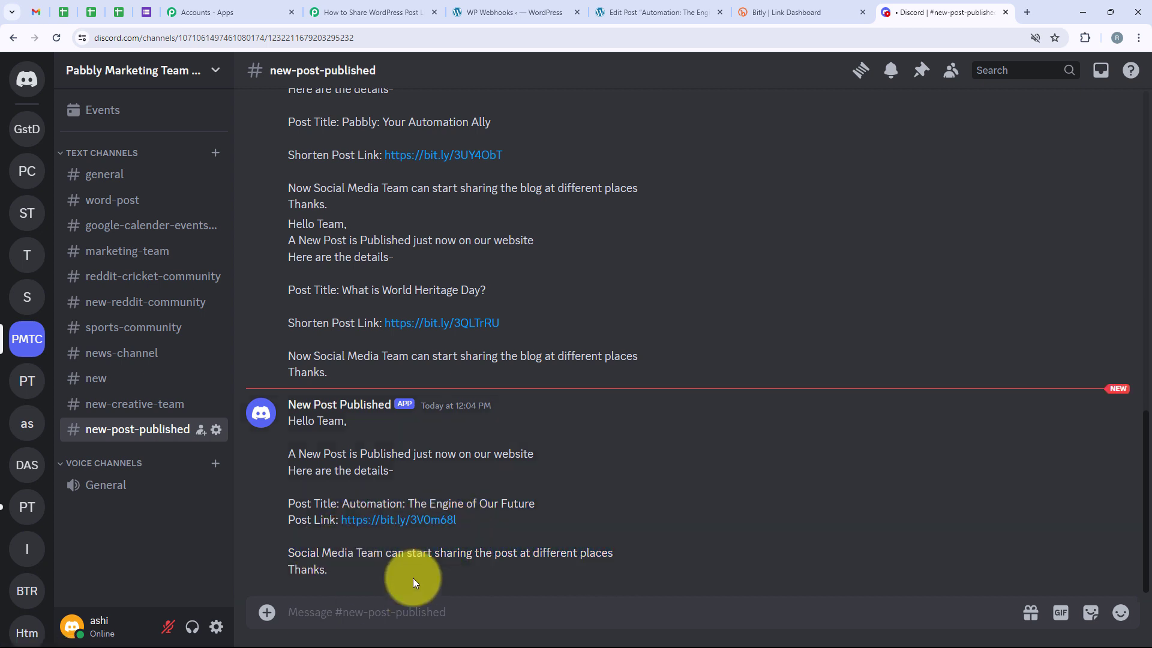
# Open the Bitly short link in the newest Discord message and look through the WordPress post it leads to
pyautogui.click(401, 523)
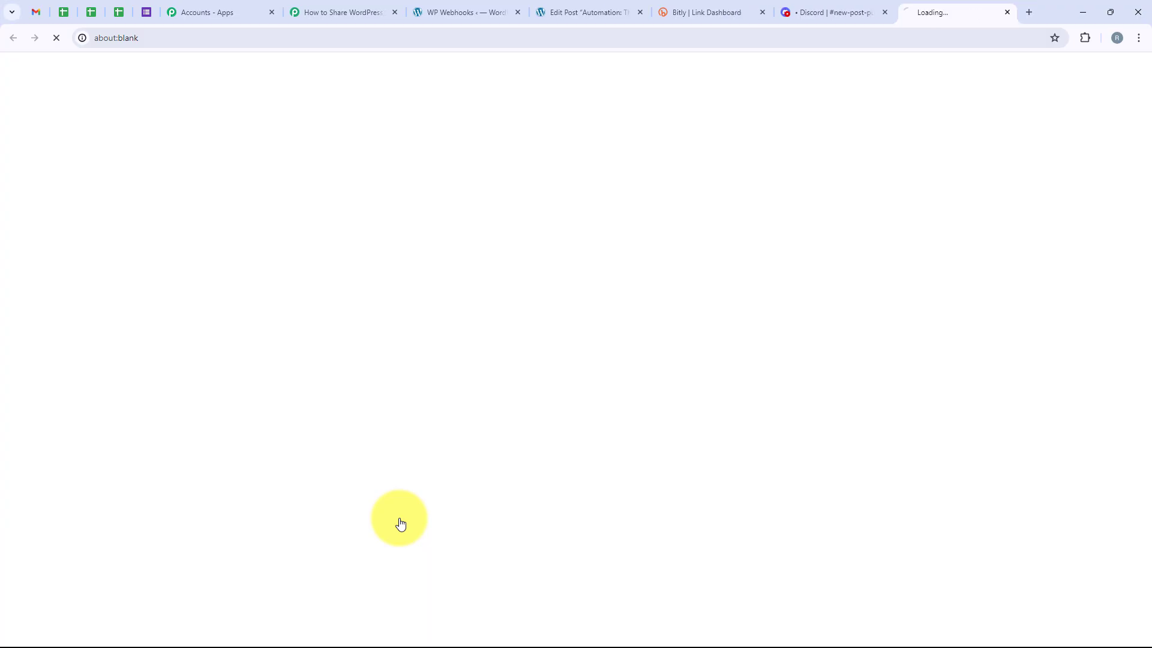
pyautogui.scroll(-1, 314, 345)
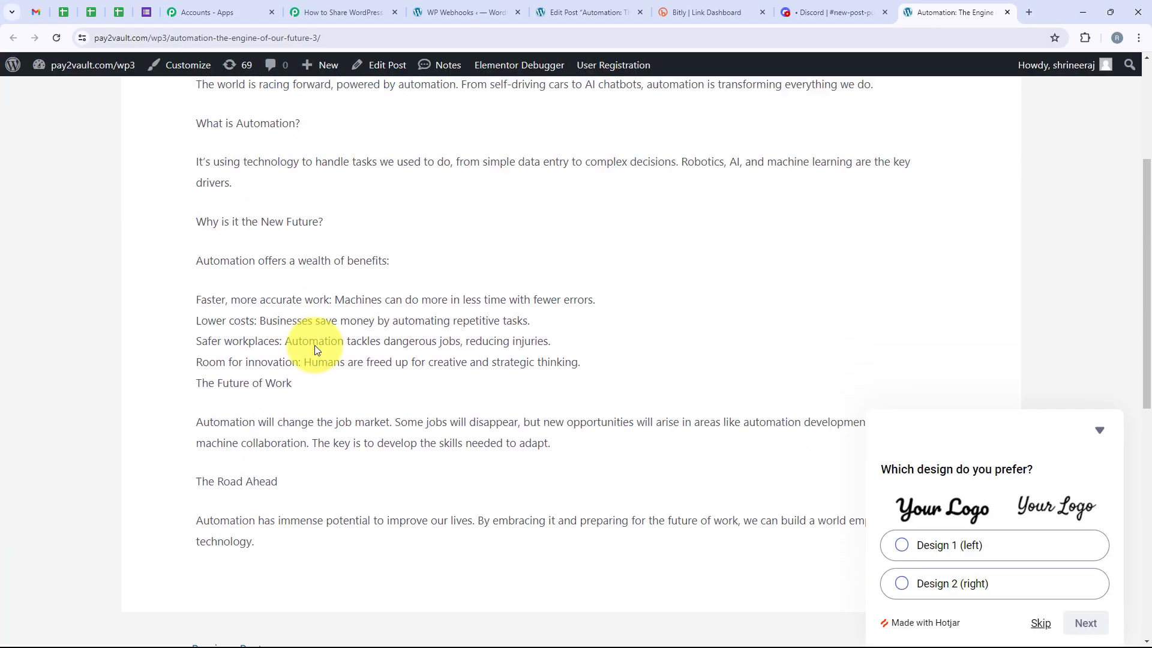
pyautogui.scroll(1, 314, 345)
pyautogui.scroll(-1, 315, 345)
pyautogui.scroll(3, 315, 344)
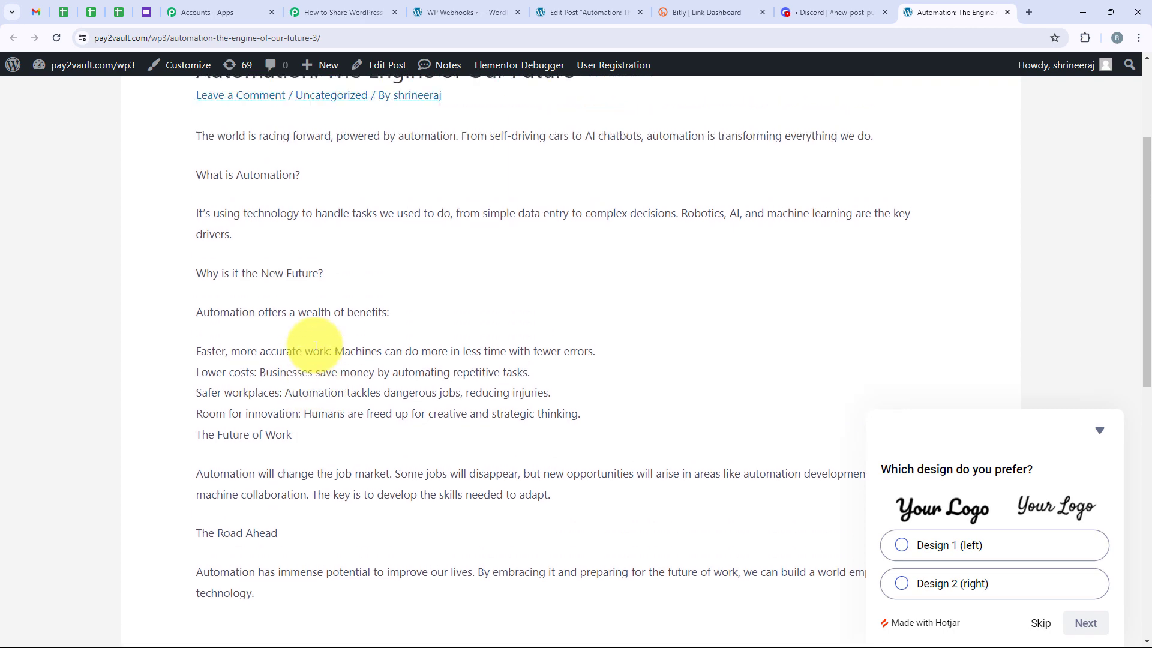
# Return to the Pabbly workflow and review the Post Link line mapped in the Discord message
pyautogui.click(339, 12)
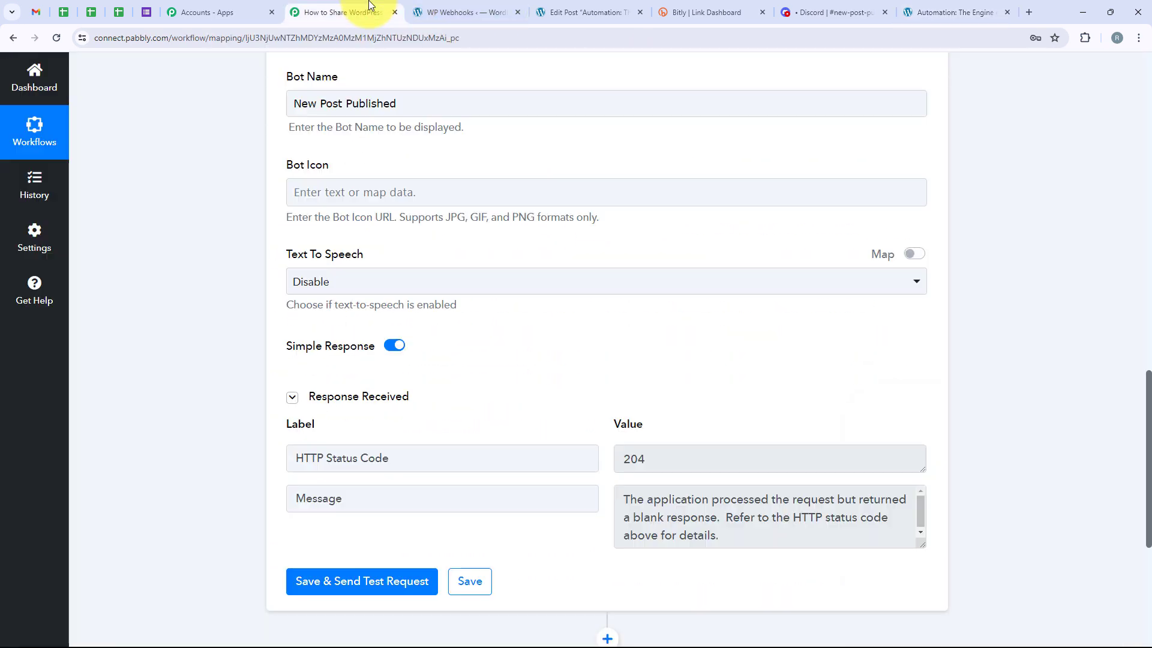
pyautogui.scroll(5, 393, 281)
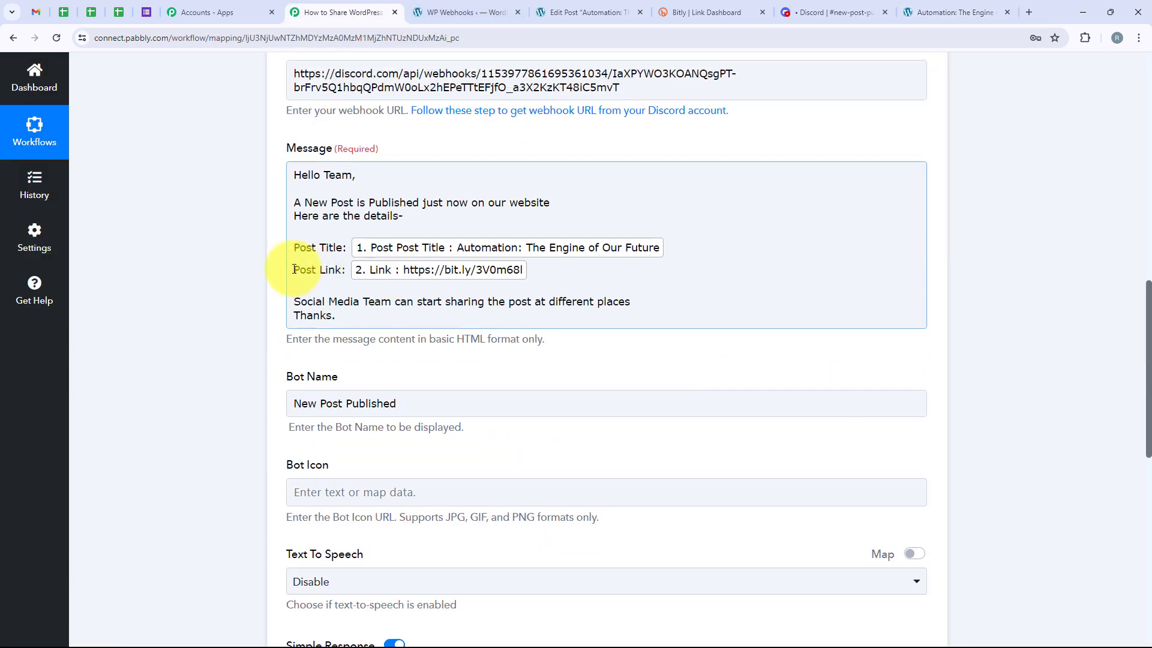
pyautogui.moveTo(294, 270); pyautogui.dragTo(384, 277)
pyautogui.click(540, 268)
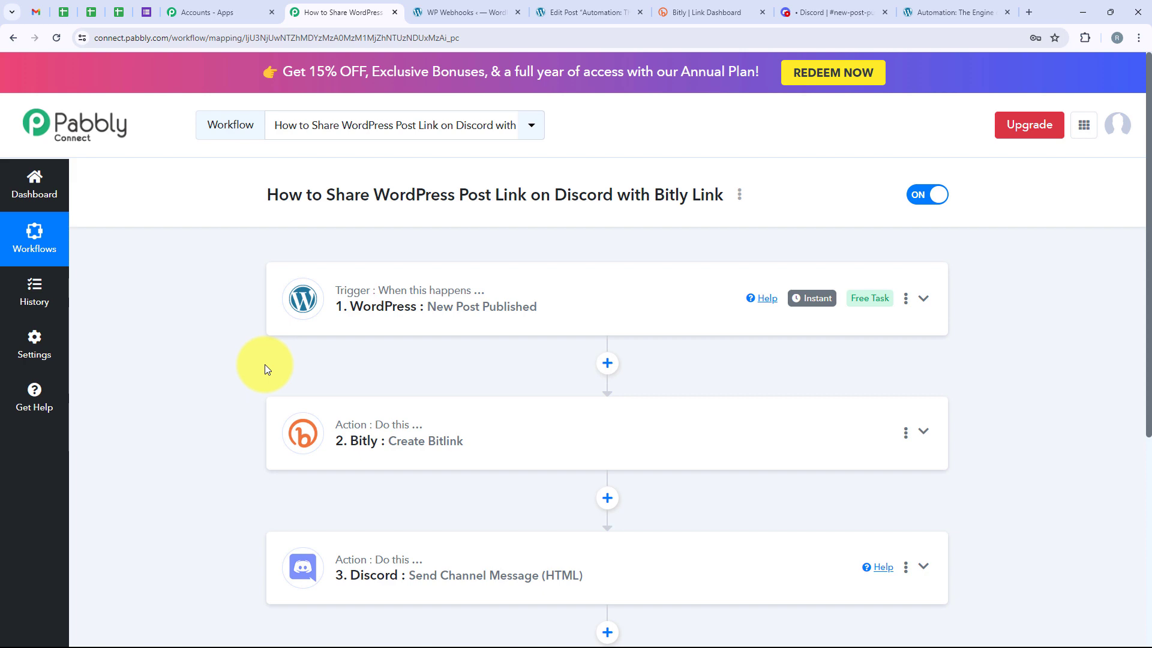
# Open WordPress's Add New Post page in a new tab and title the post "AI Automation Blog: Powering Up Your Work"
pyautogui.click(451, 6)
pyautogui.moveTo(27, 133)
pyautogui.rightClick(197, 156)
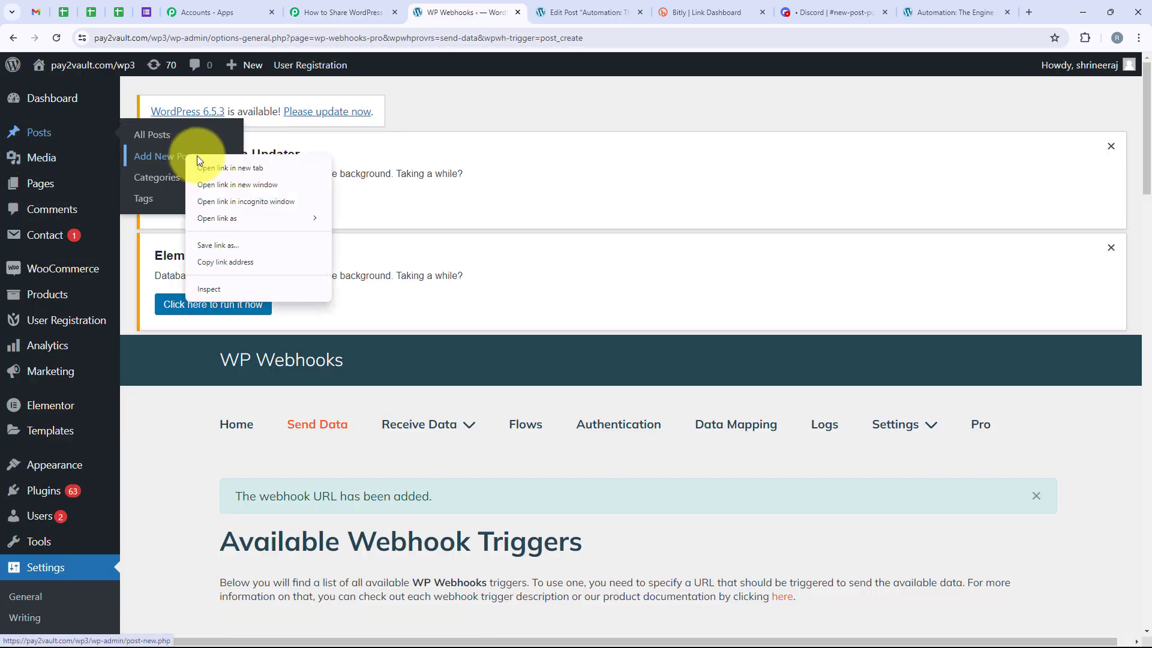
pyautogui.click(216, 168)
pyautogui.click(516, 12)
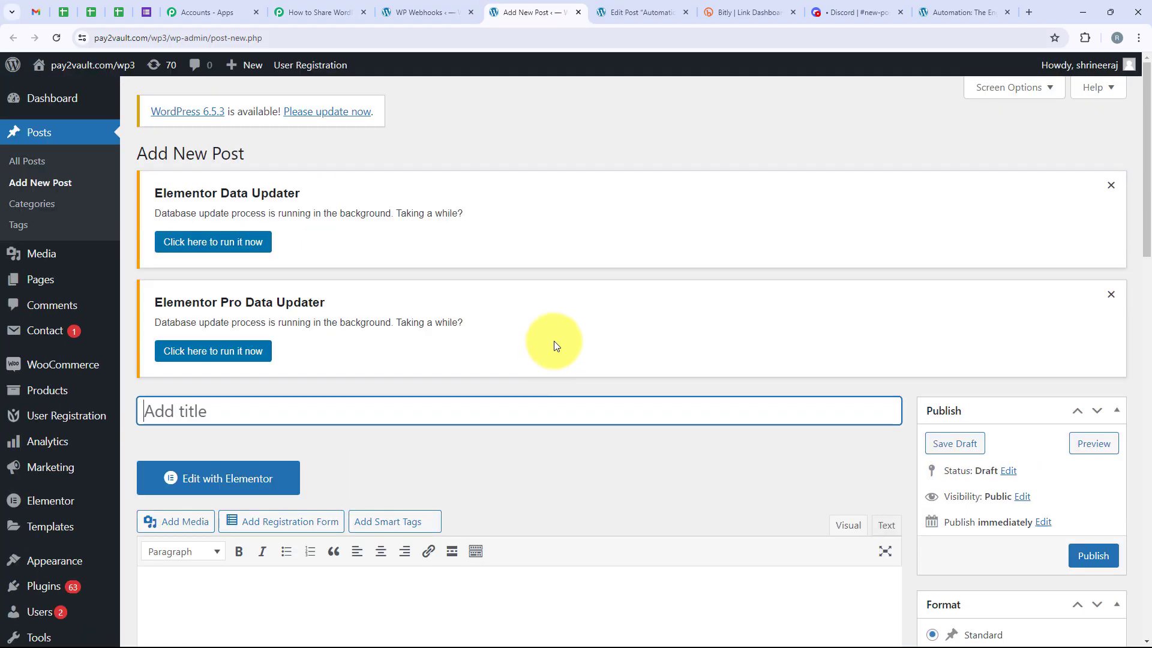
pyautogui.scroll(-1, 553, 340)
pyautogui.write('AI Automation Blog: Powering Up Your Work')
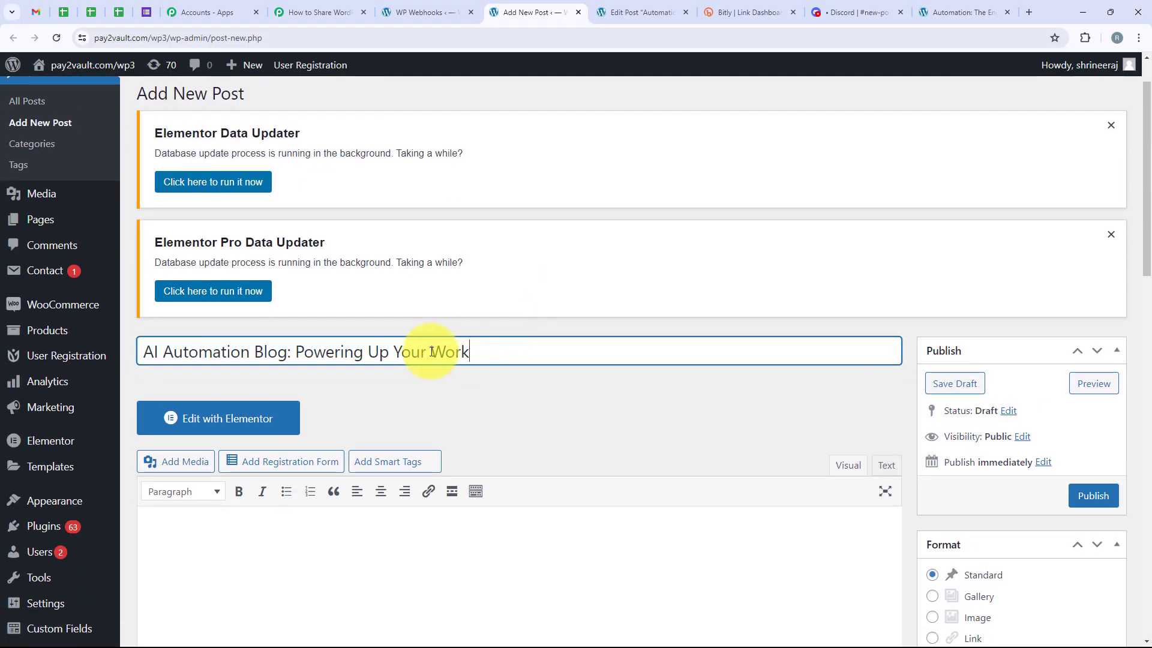
# Paste the "Unleash the Potential of AI" text as the post's body and publish the post
pyautogui.scroll(-2, 592, 497)
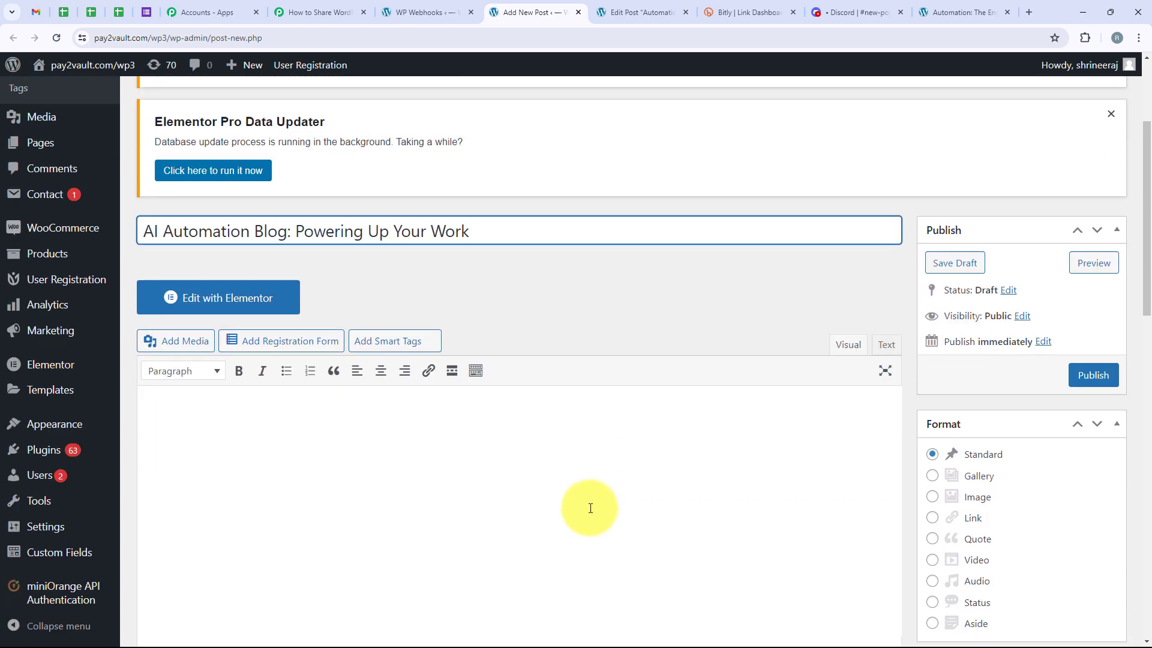
pyautogui.scroll(-1, 590, 508)
pyautogui.click(358, 368)
pyautogui.write('Unleash the Potential of AI AI automation is revolutionizing how we work. This blog explores its impact across industries, dives into the "how-to" of implementation, and discusses the future of work. Inside the Blog: Cutting-edge AI trends in automation Practical guides for businesses Interviews with AI experts Real-world success stories Stay ahead of the curve. Subscribe today!')
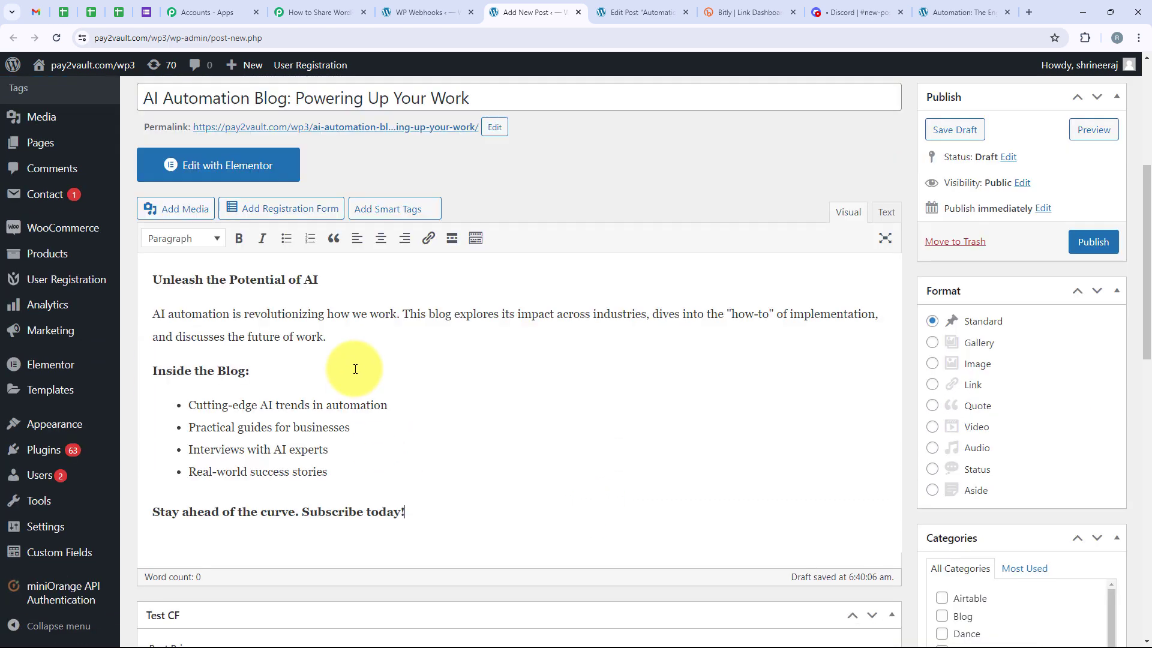
pyautogui.scroll(-1, 360, 334)
pyautogui.scroll(3, 703, 247)
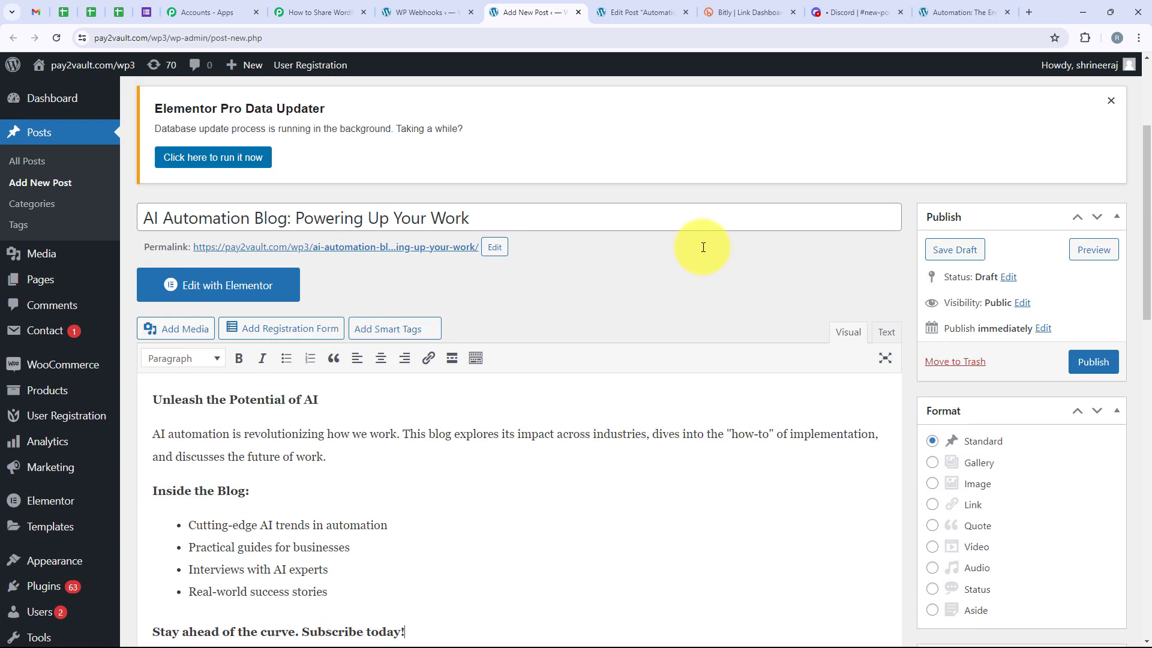
pyautogui.click(1113, 371)
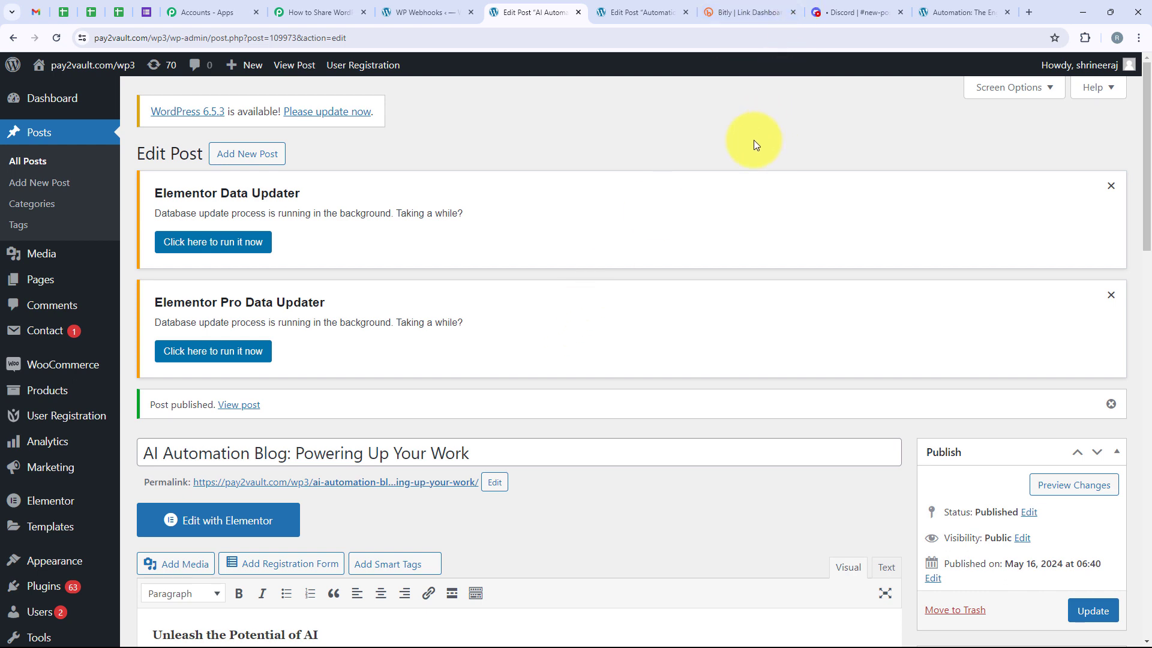
# Switch to Discord's new-post-published channel and check the greeting, post title and Bitly link in the newest message
pyautogui.click(827, 13)
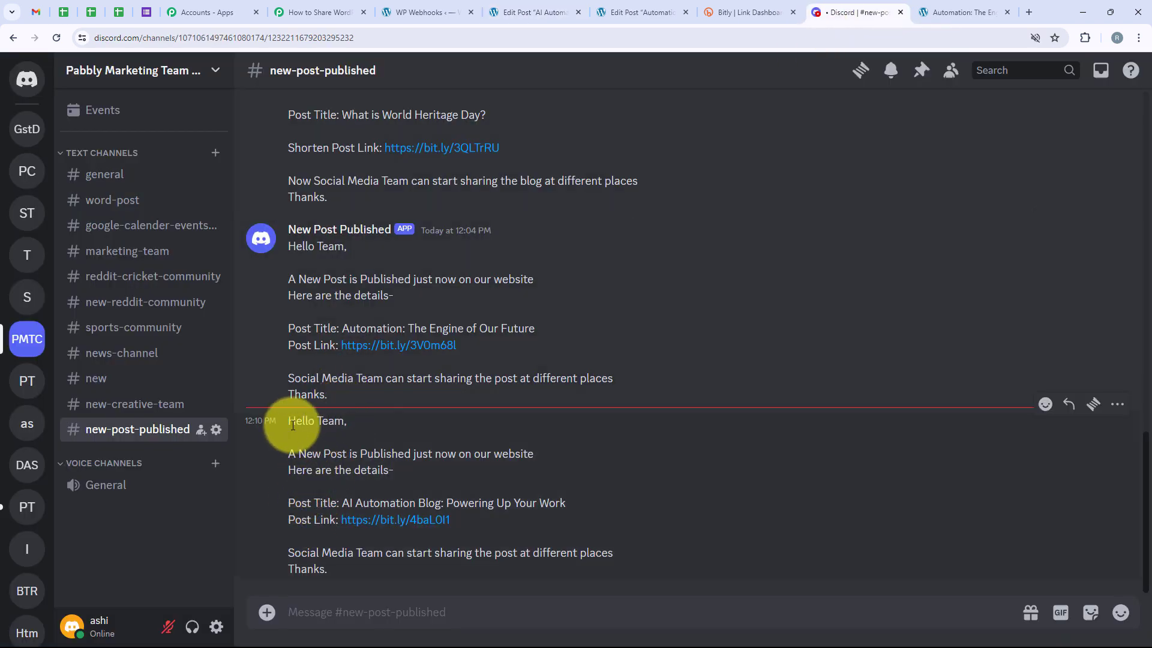
pyautogui.tripleClick(345, 421)
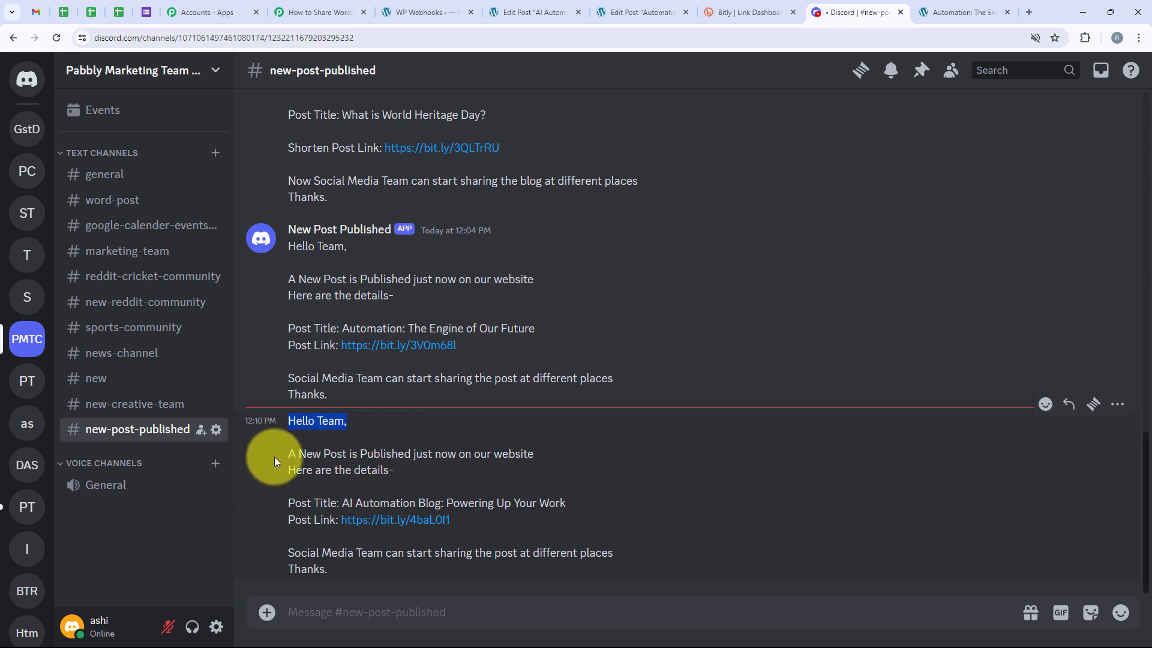
pyautogui.moveTo(282, 455); pyautogui.dragTo(545, 458)
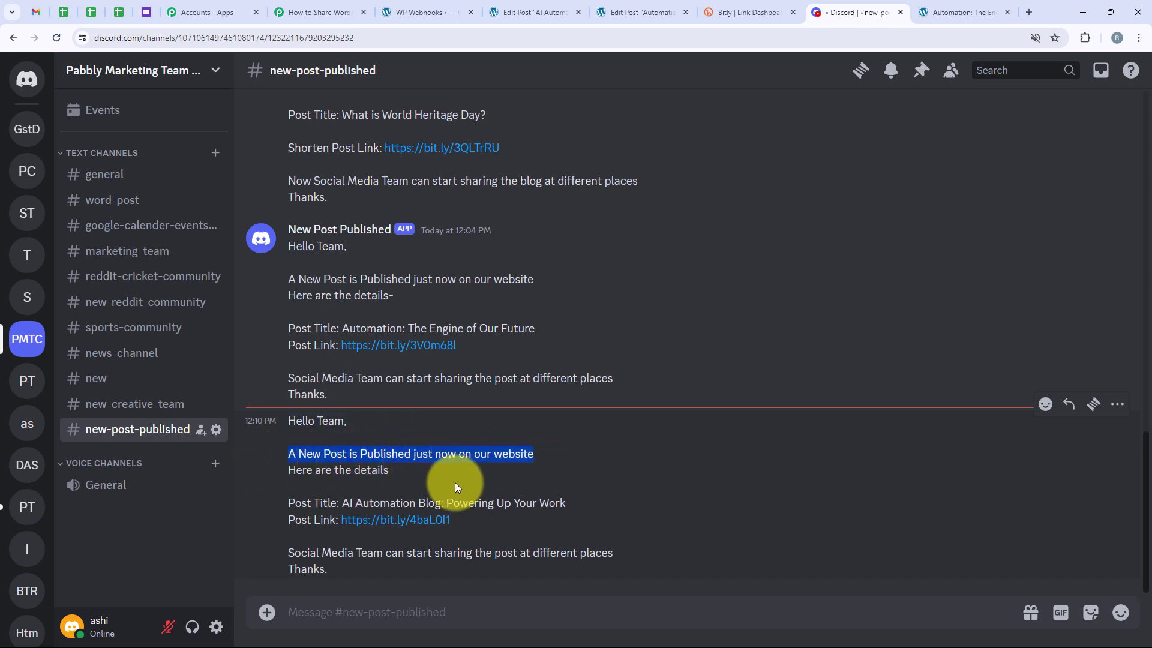
pyautogui.moveTo(286, 471); pyautogui.dragTo(433, 472)
pyautogui.moveTo(289, 504); pyautogui.dragTo(488, 514)
pyautogui.moveTo(284, 524); pyautogui.dragTo(500, 523)
pyautogui.click(540, 498)
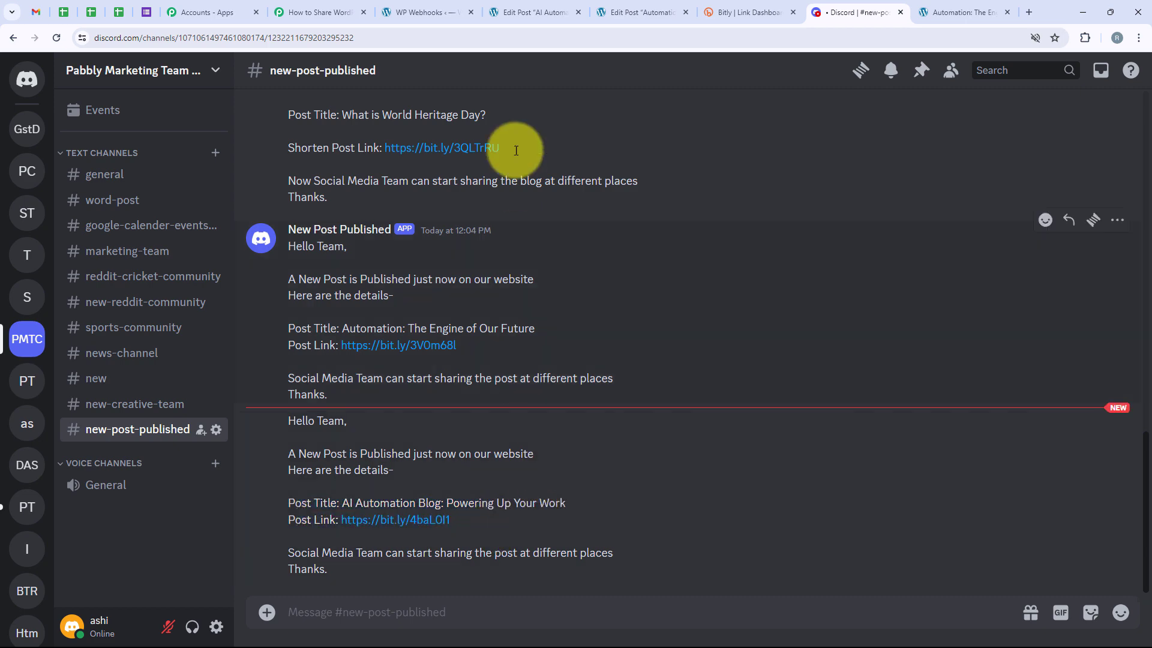
# Return to the Pabbly workflow, collapse the Discord action and review the WordPress, Bitly and Discord steps
pyautogui.click(335, 7)
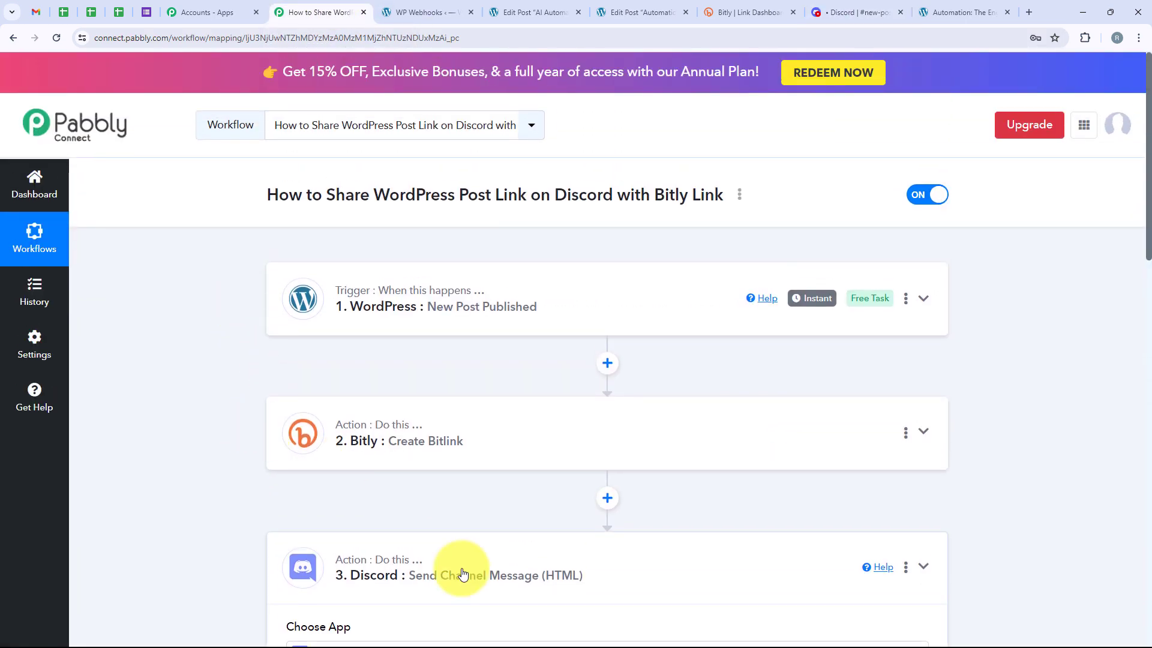
pyautogui.click(462, 574)
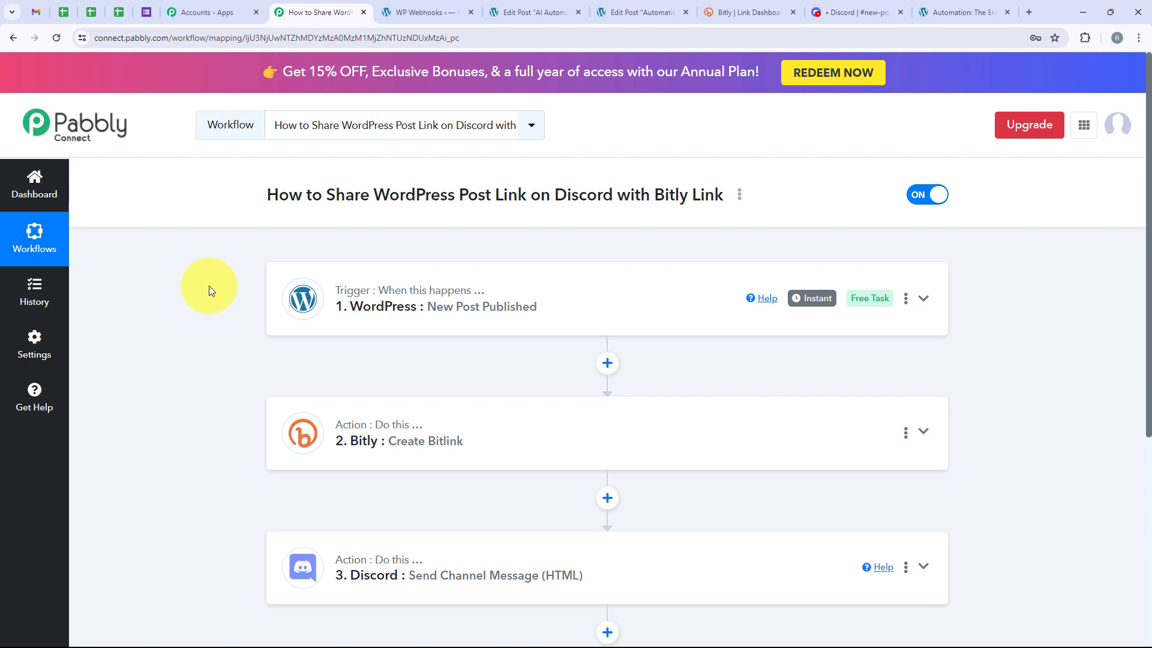
pyautogui.scroll(-2, 201, 293)
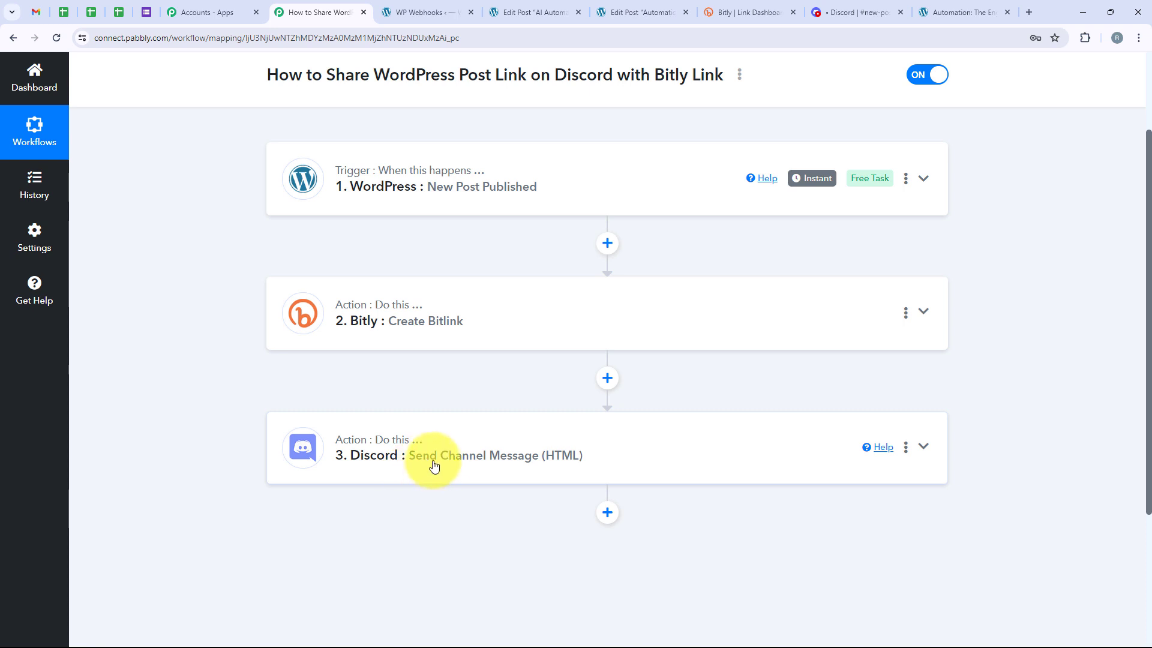
pyautogui.scroll(2, 488, 462)
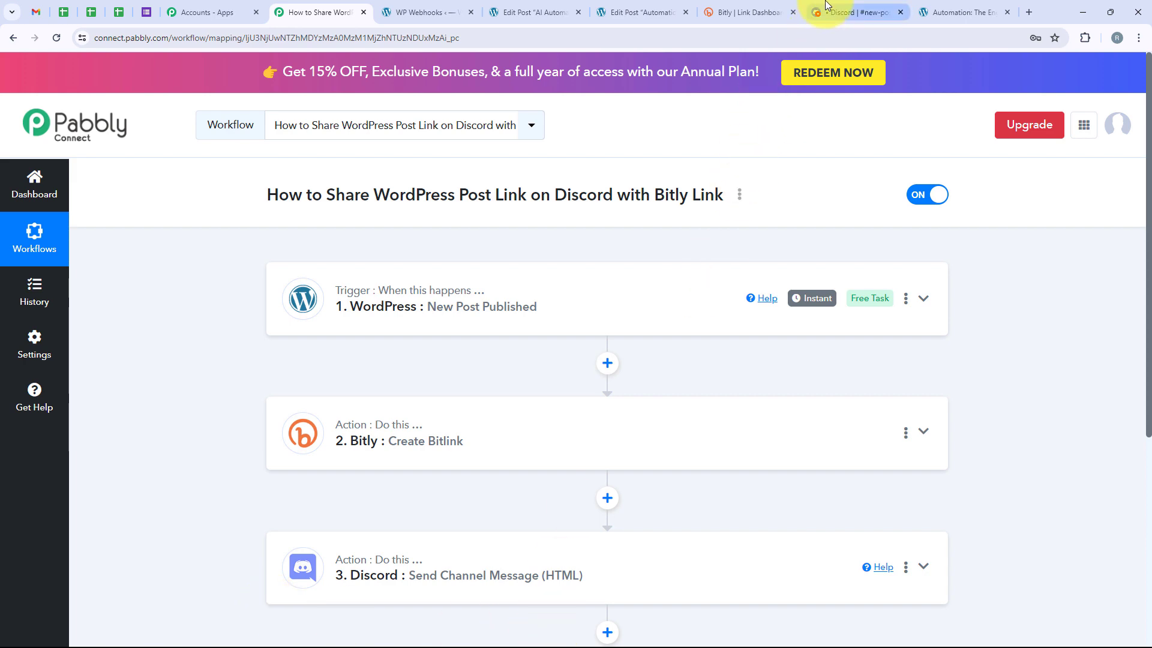
# Look over the recent messages in Discord's new-post-published channel once more, and go back to the Pabbly workflow
pyautogui.click(821, 24)
pyautogui.scroll(1, 373, 492)
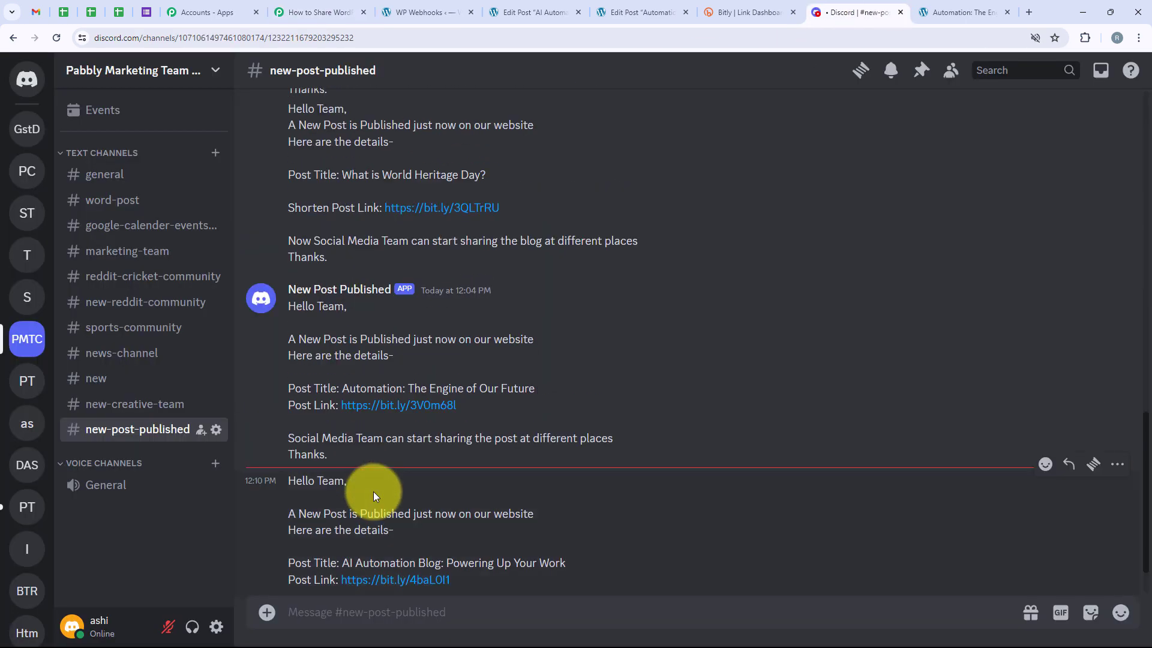
pyautogui.scroll(-1, 373, 492)
pyautogui.scroll(1, 373, 492)
pyautogui.scroll(-1, 374, 491)
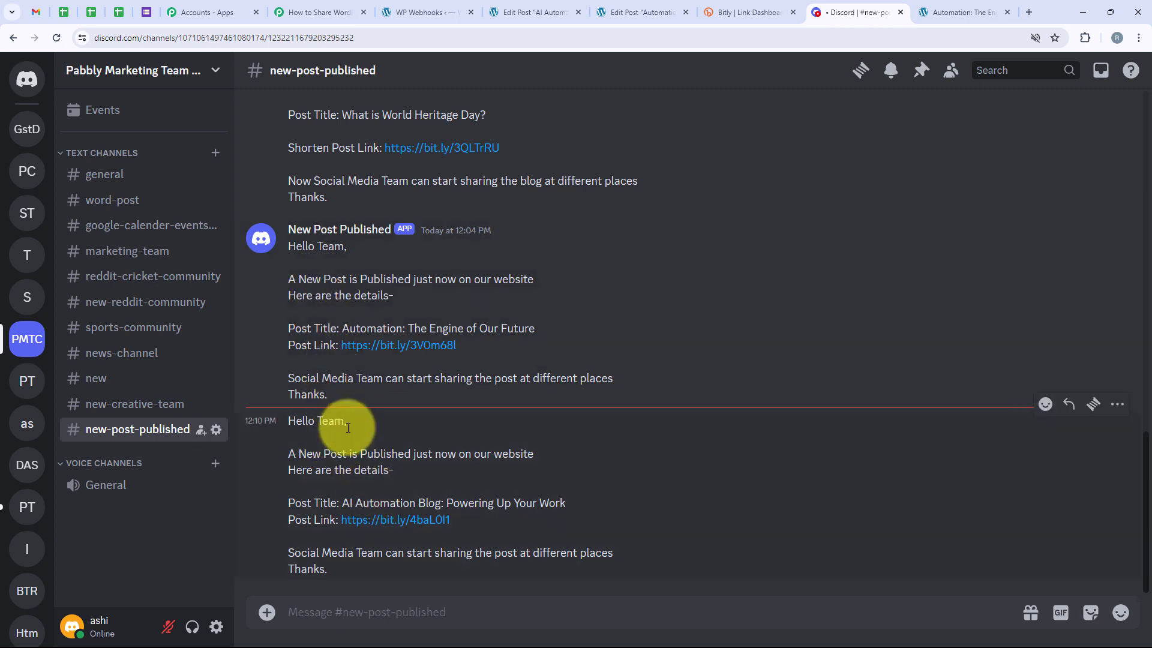
pyautogui.click(286, 5)
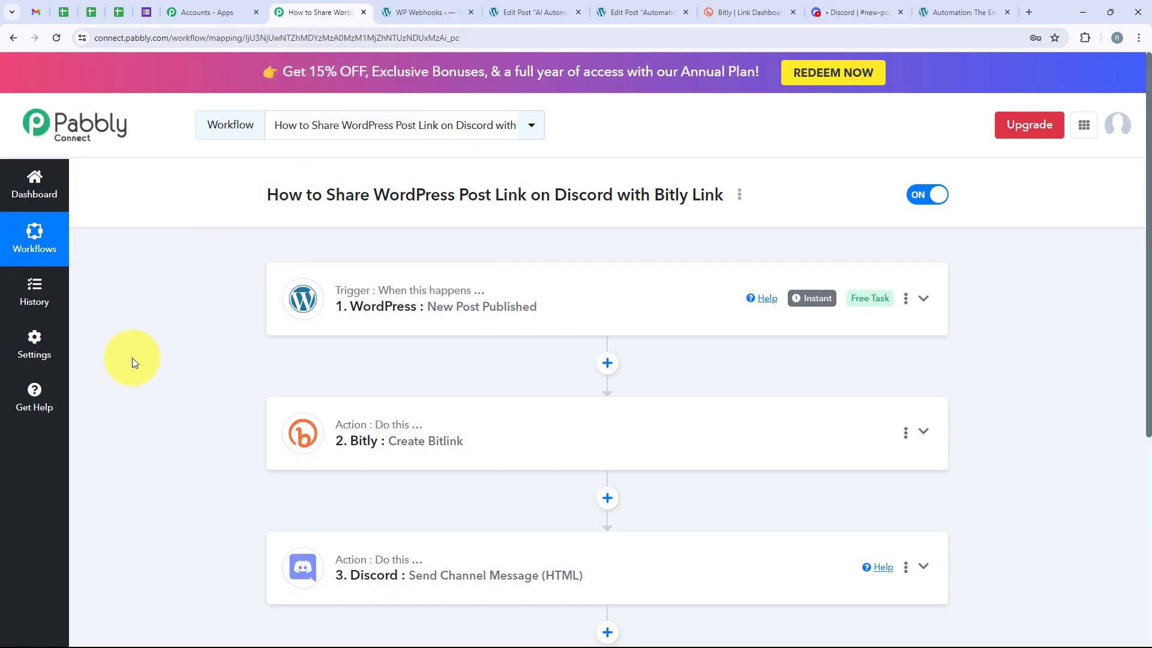